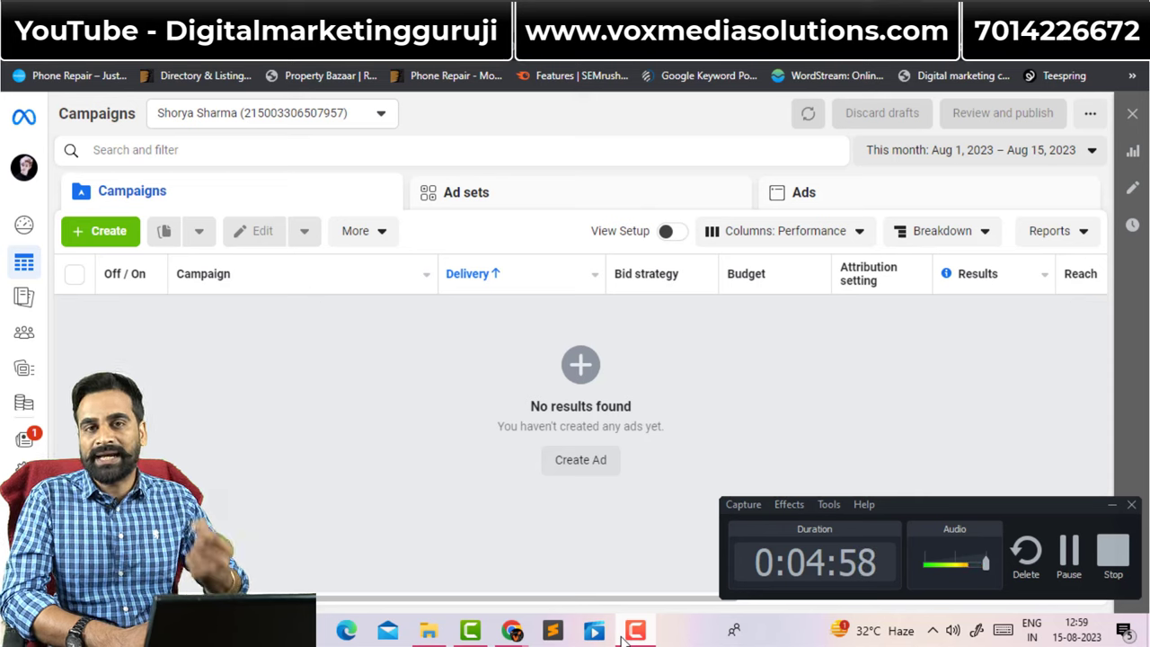
# Step: Start creating a new campaign with the Engagement objective
pyautogui.click(622, 635)
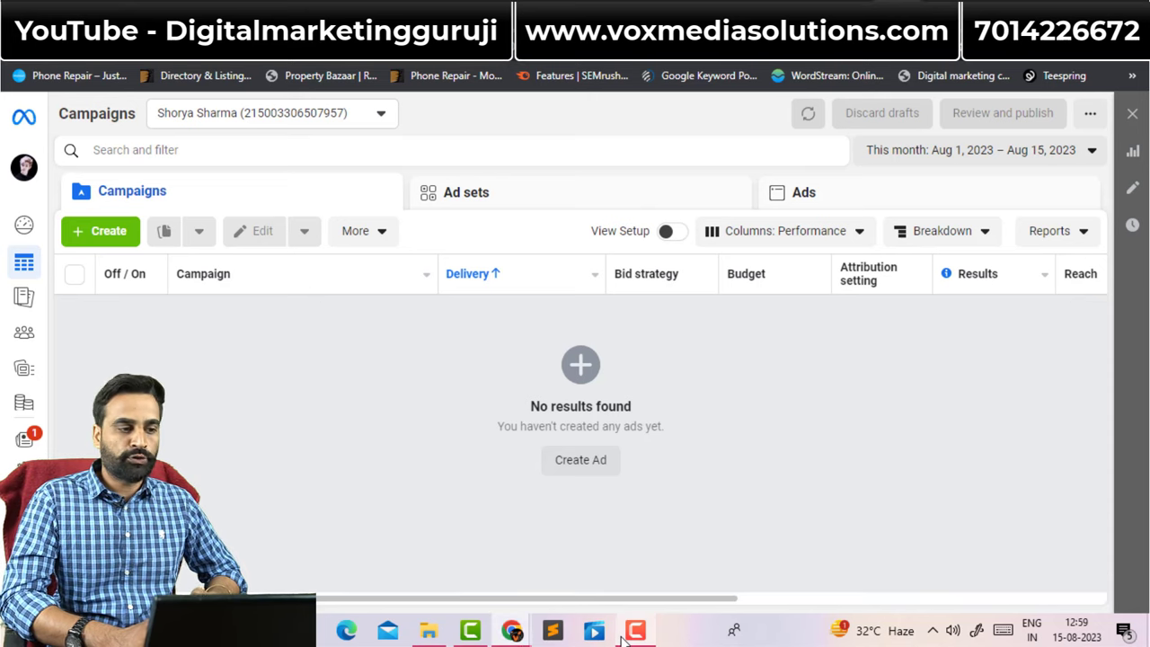
pyautogui.click(101, 235)
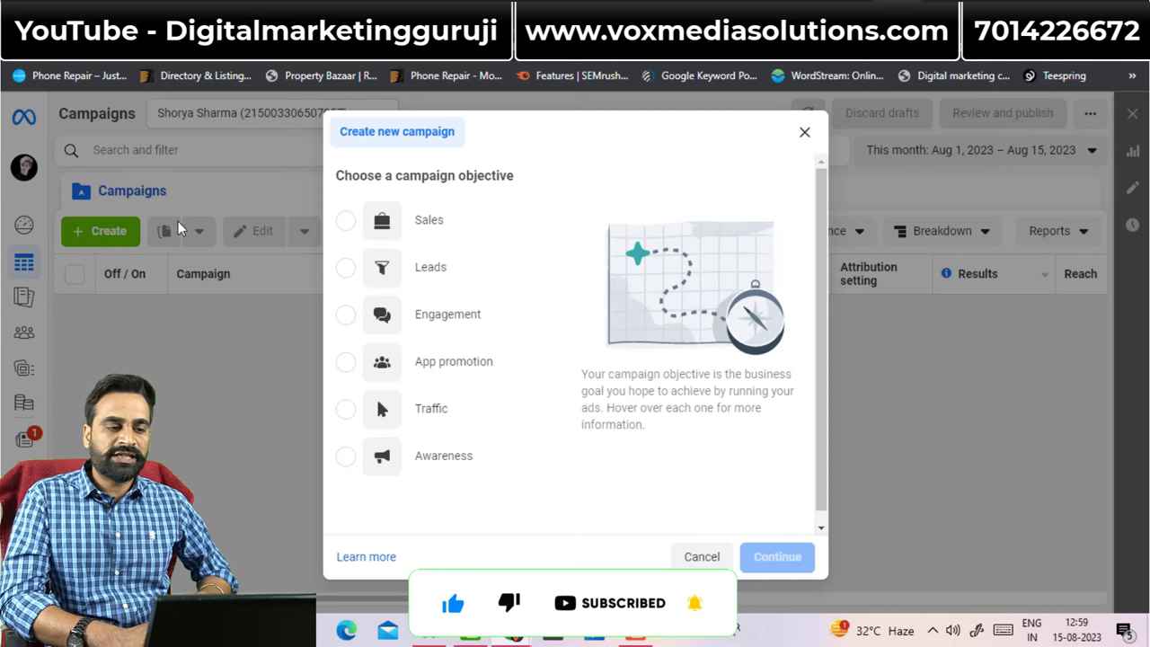
pyautogui.moveTo(366, 335)
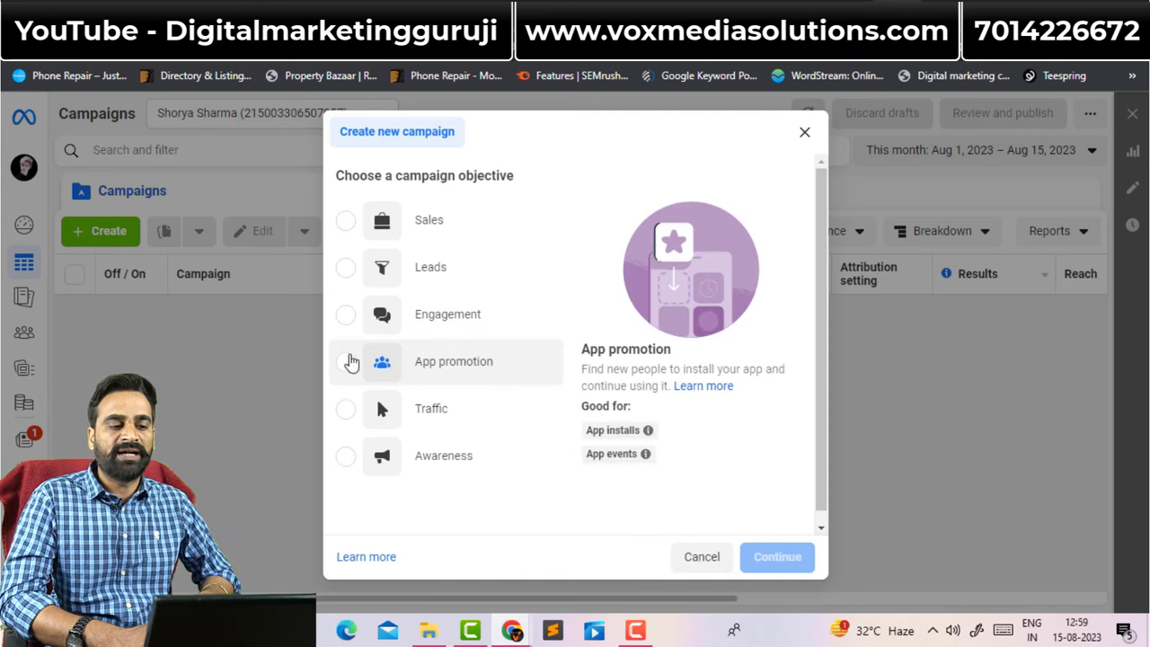
pyautogui.moveTo(355, 458)
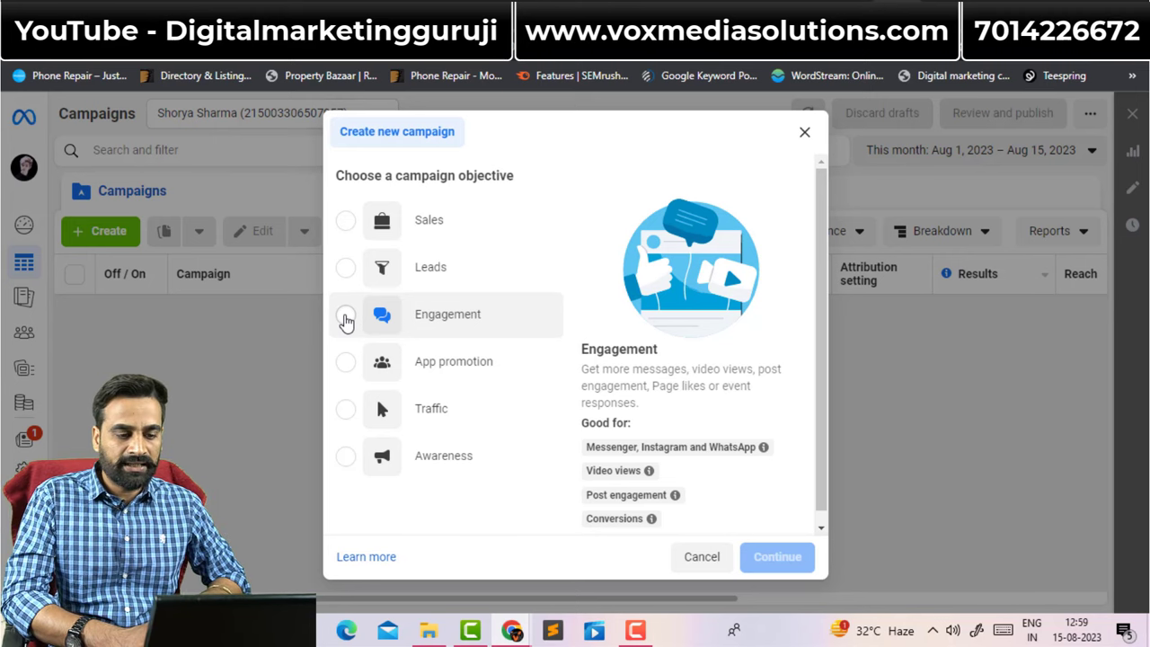
pyautogui.click(346, 316)
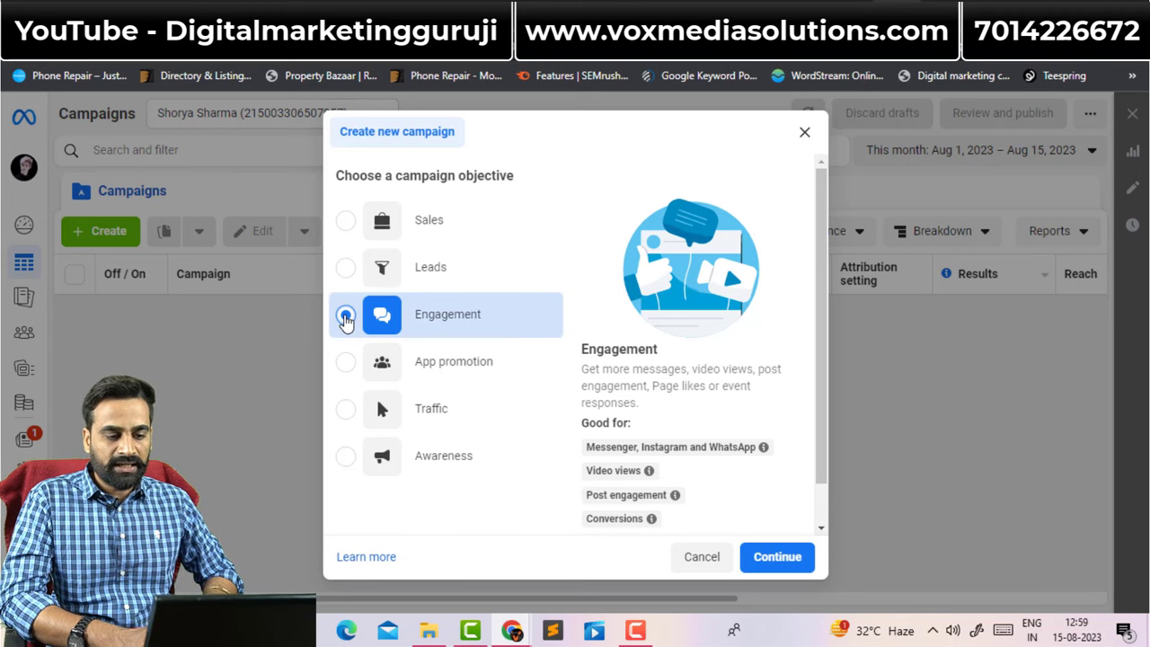
pyautogui.moveTo(667, 446)
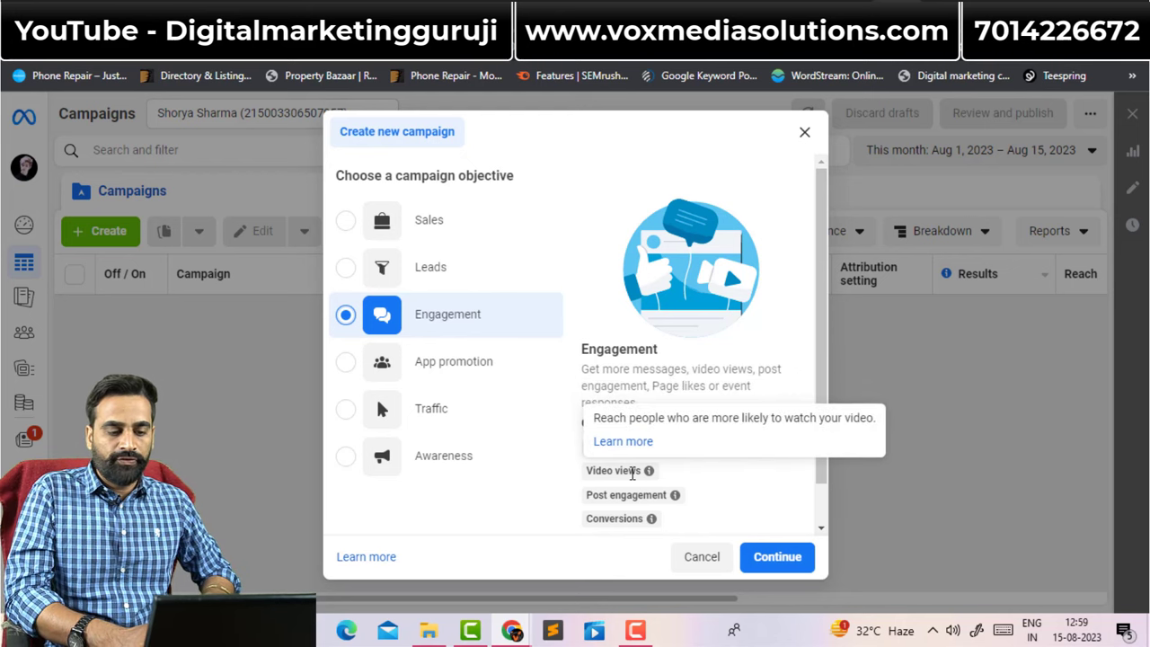
pyautogui.moveTo(617, 494)
pyautogui.moveTo(636, 519)
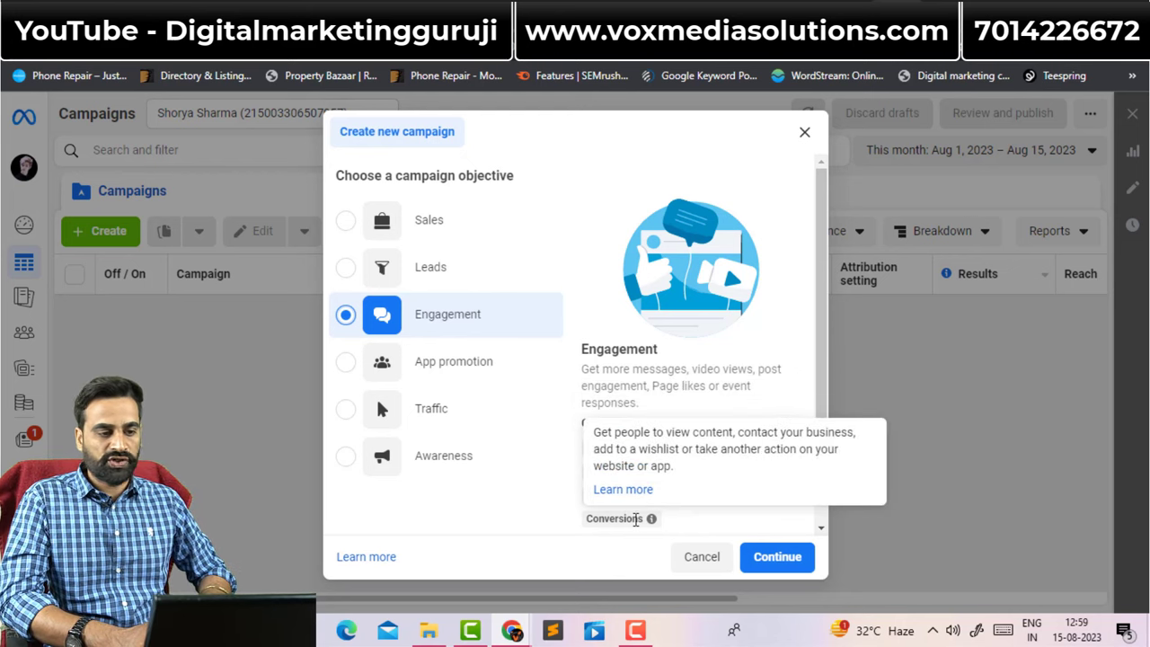
pyautogui.click(768, 559)
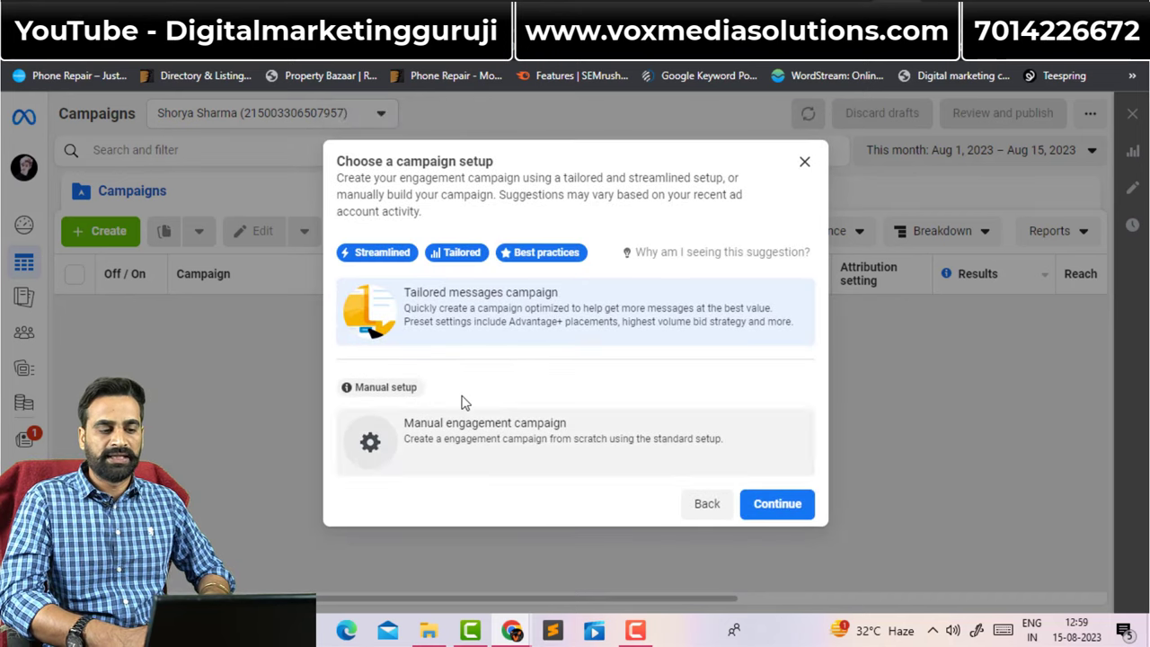
# Step: Choose the manual engagement campaign setup and continue to the campaign settings
pyautogui.moveTo(506, 415)
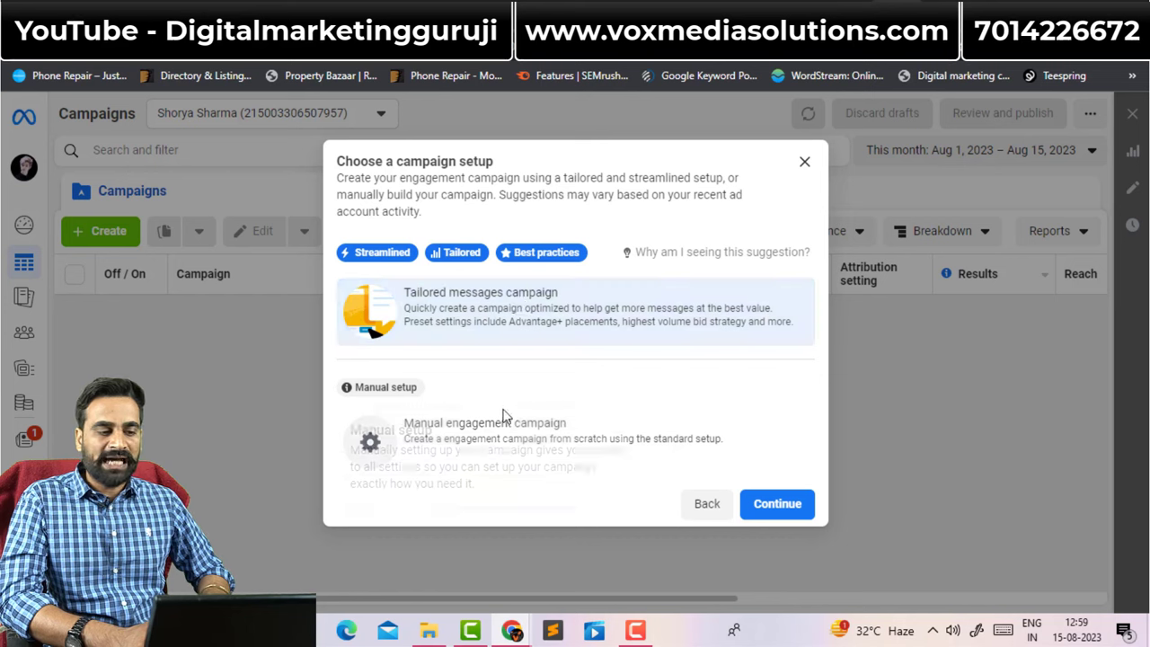
pyautogui.click(533, 437)
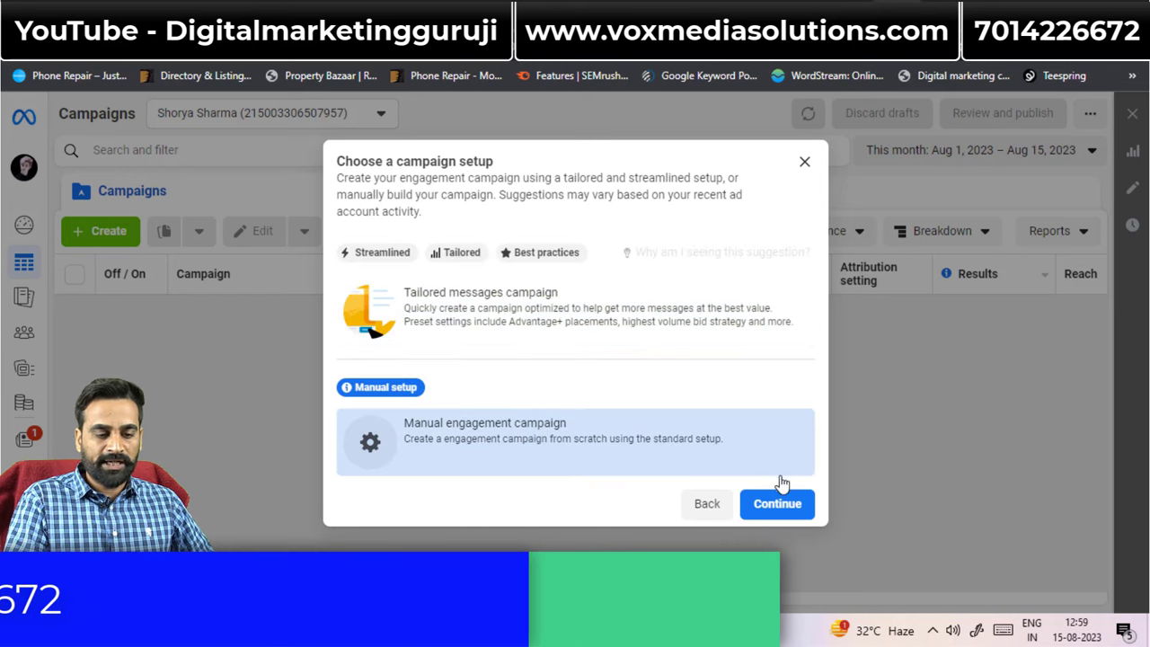
pyautogui.click(778, 504)
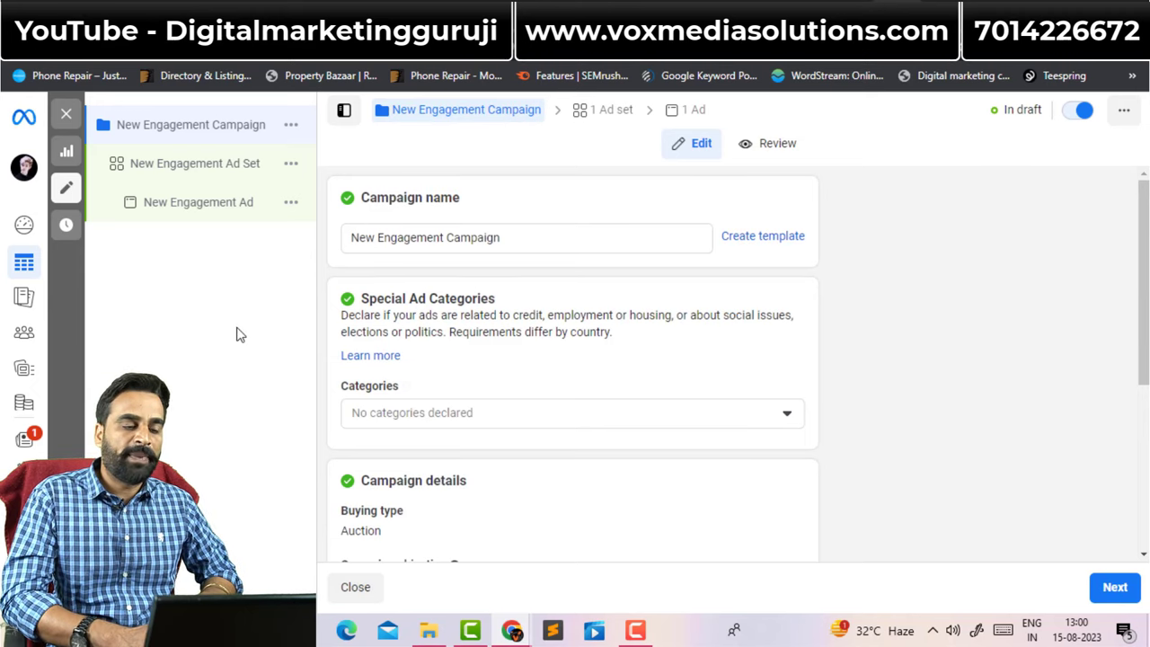
# Step: Name the campaign abc
pyautogui.tripleClick(432, 231)
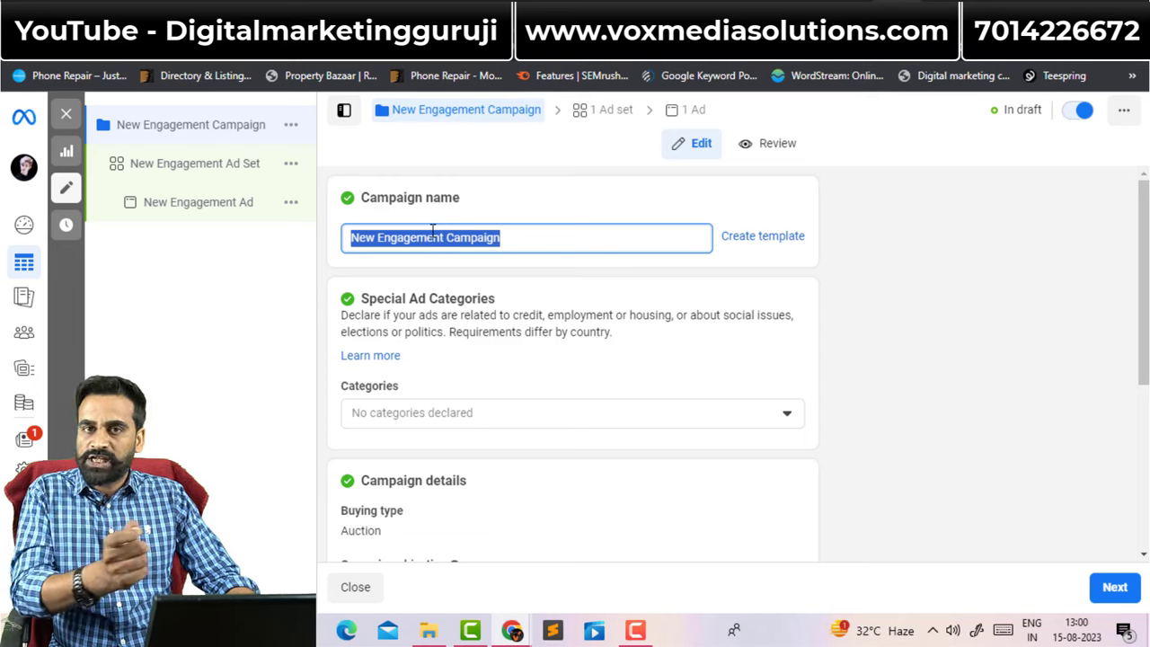
pyautogui.write('abc')
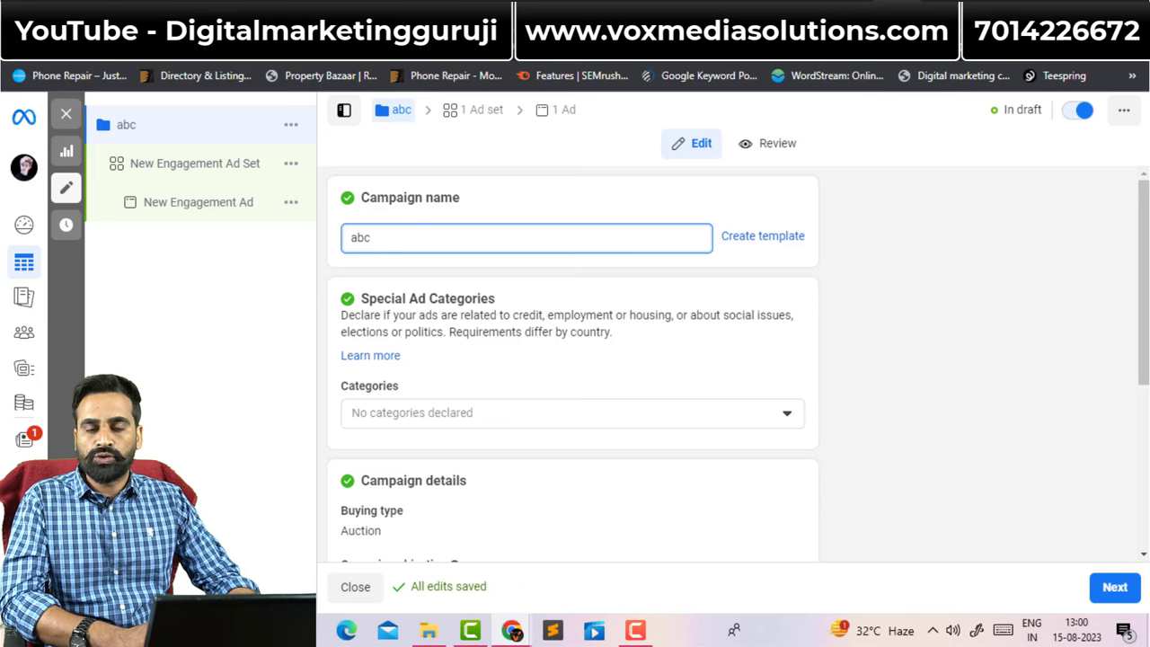
pyautogui.click(824, 342)
# Step: Turn on Advantage campaign budget and set the daily budget to ₹500
pyautogui.scroll(-2, 569, 375)
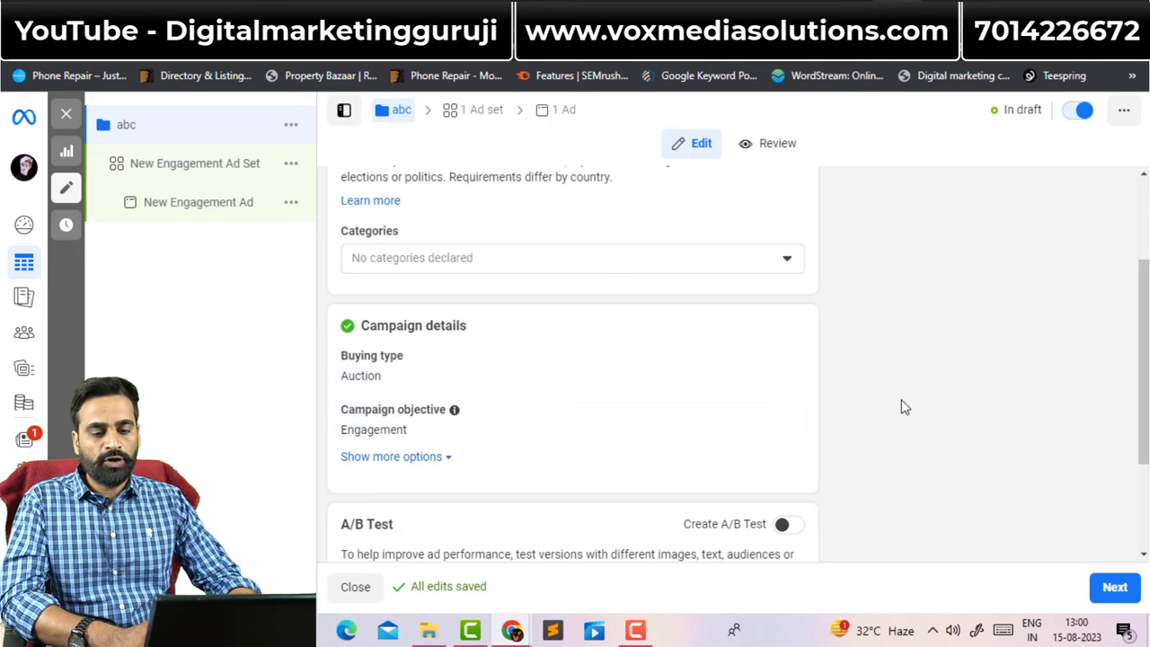
pyautogui.scroll(-1, 900, 405)
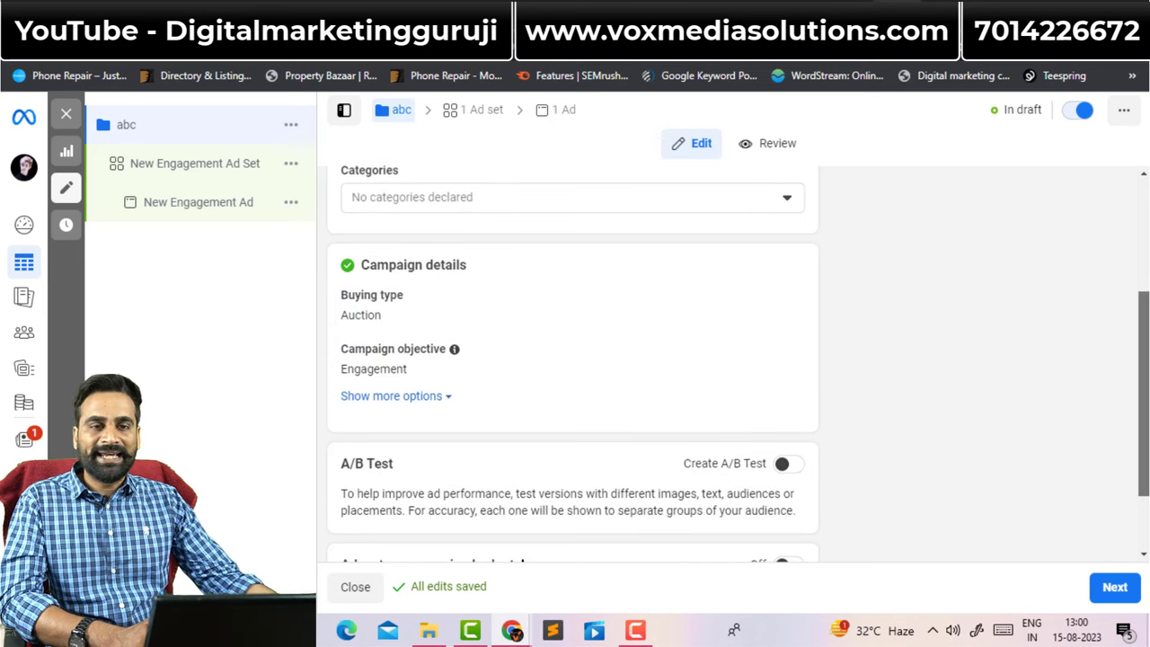
pyautogui.scroll(-2, 572, 377)
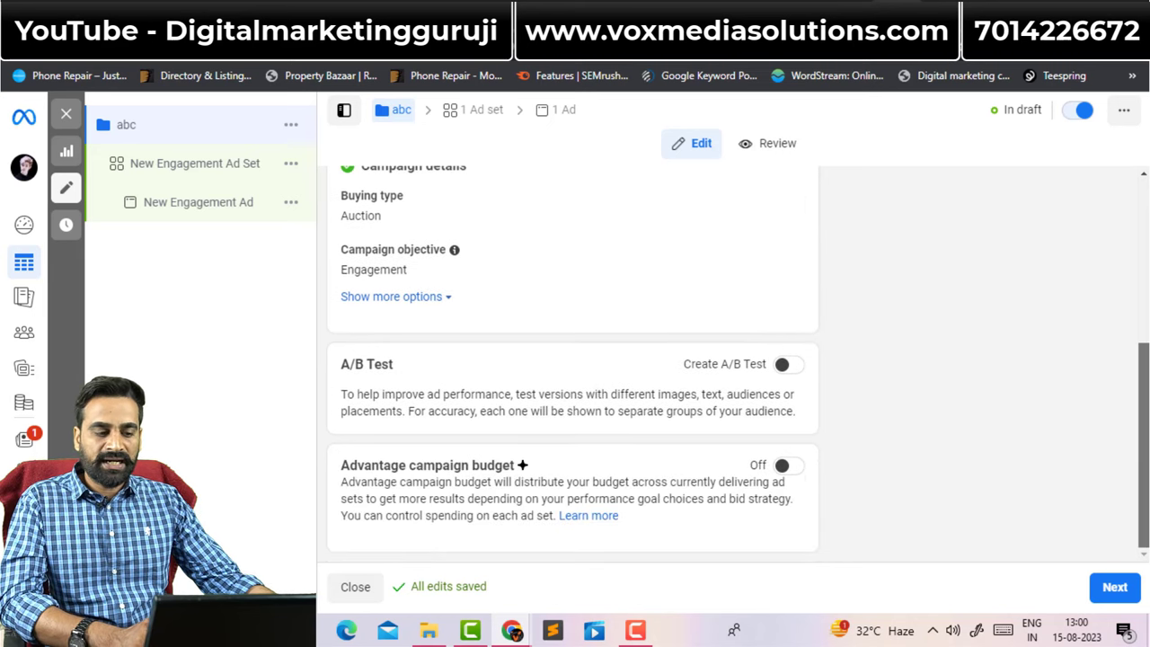
pyautogui.click(788, 466)
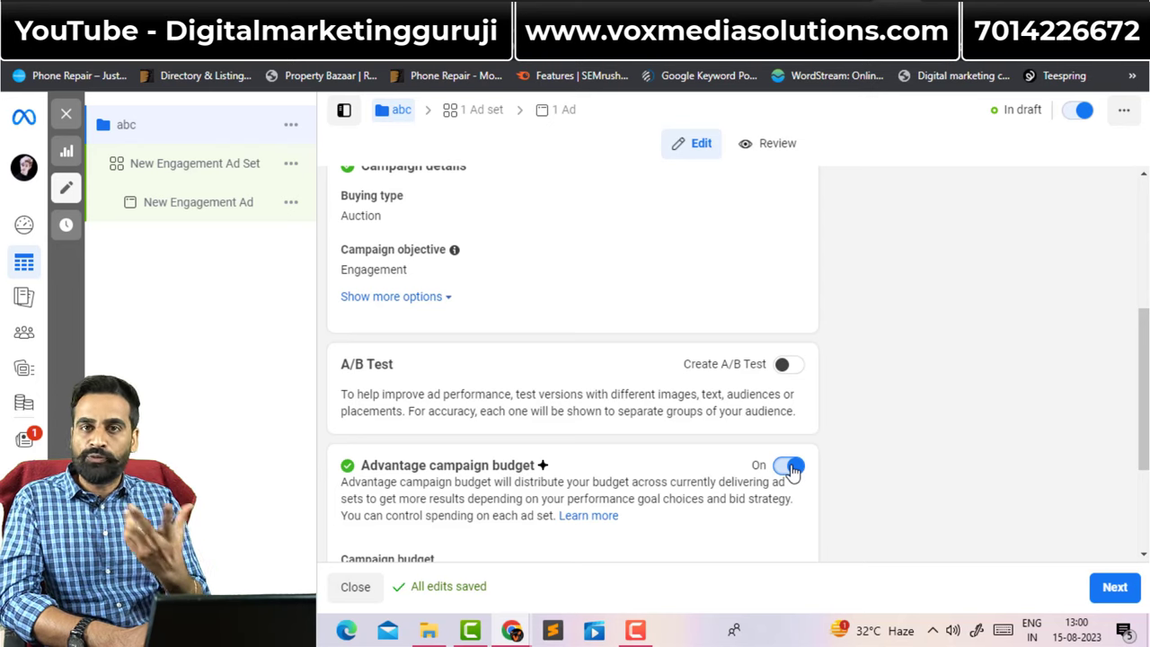
pyautogui.scroll(-2, 656, 398)
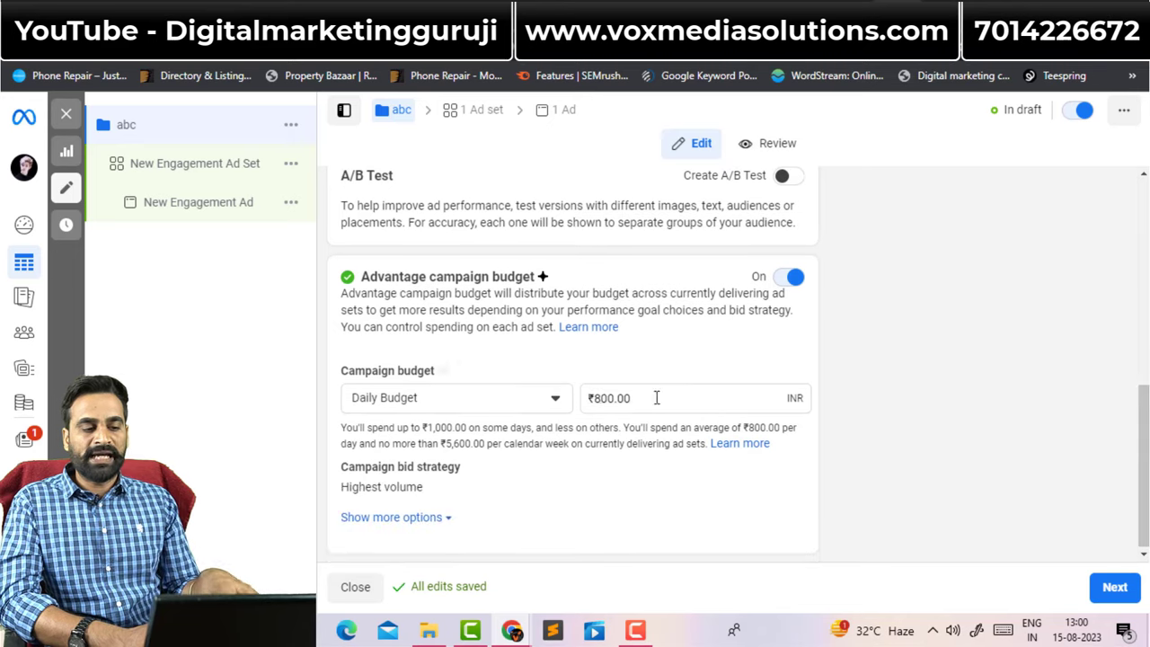
pyautogui.click(495, 398)
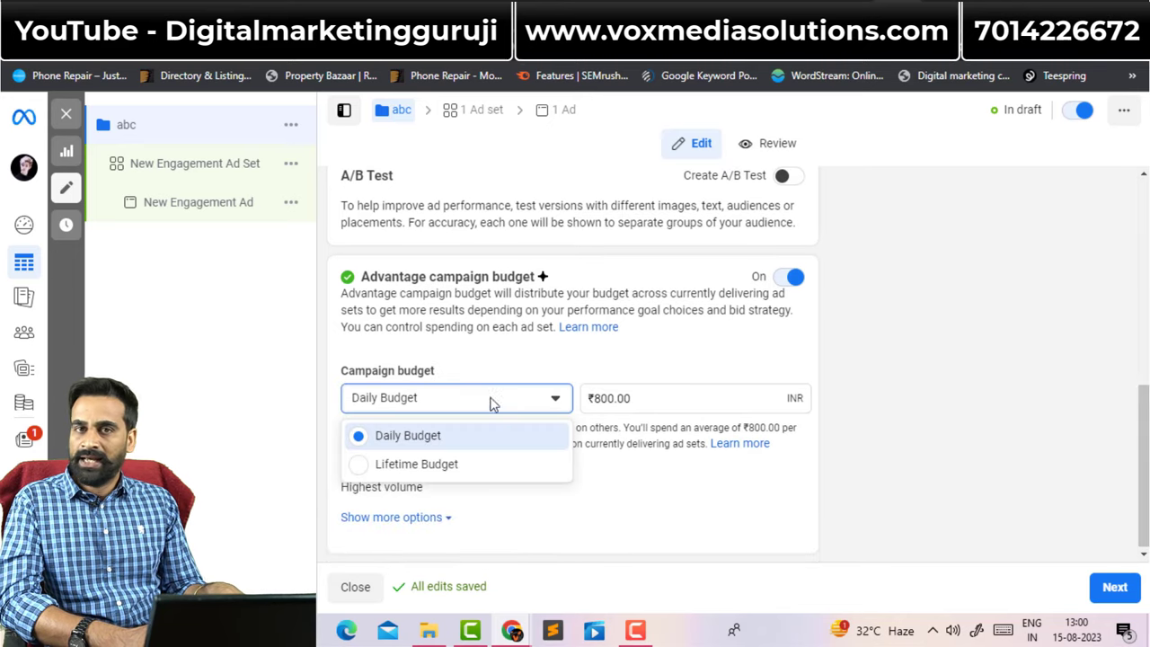
pyautogui.click(641, 398)
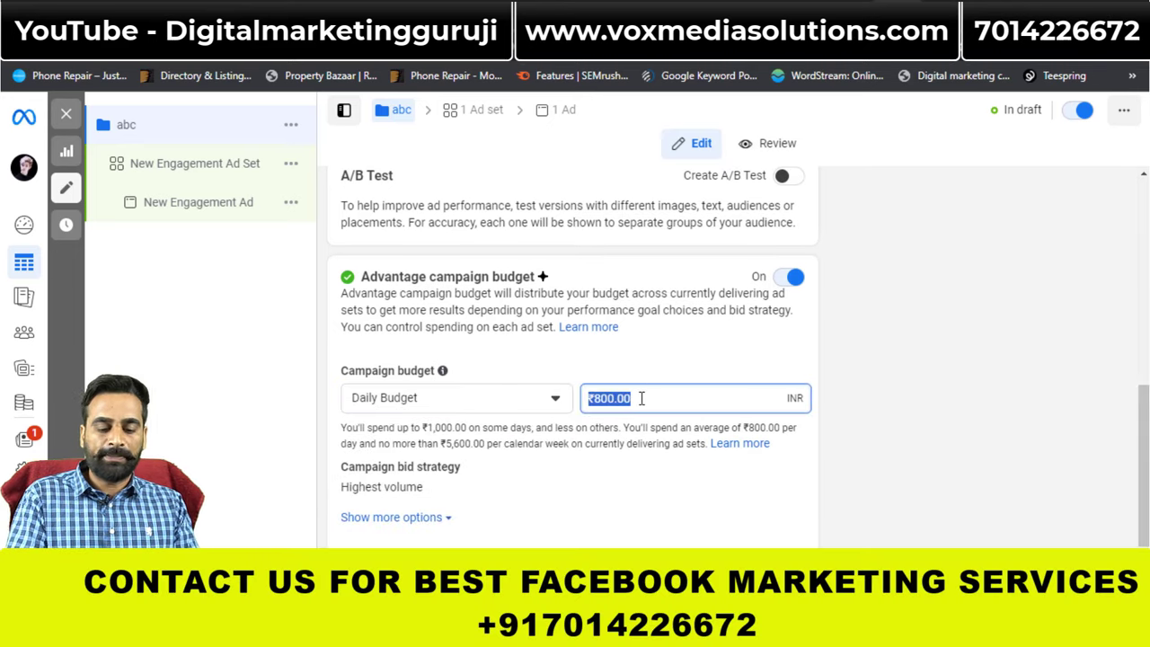
pyautogui.write('5000')
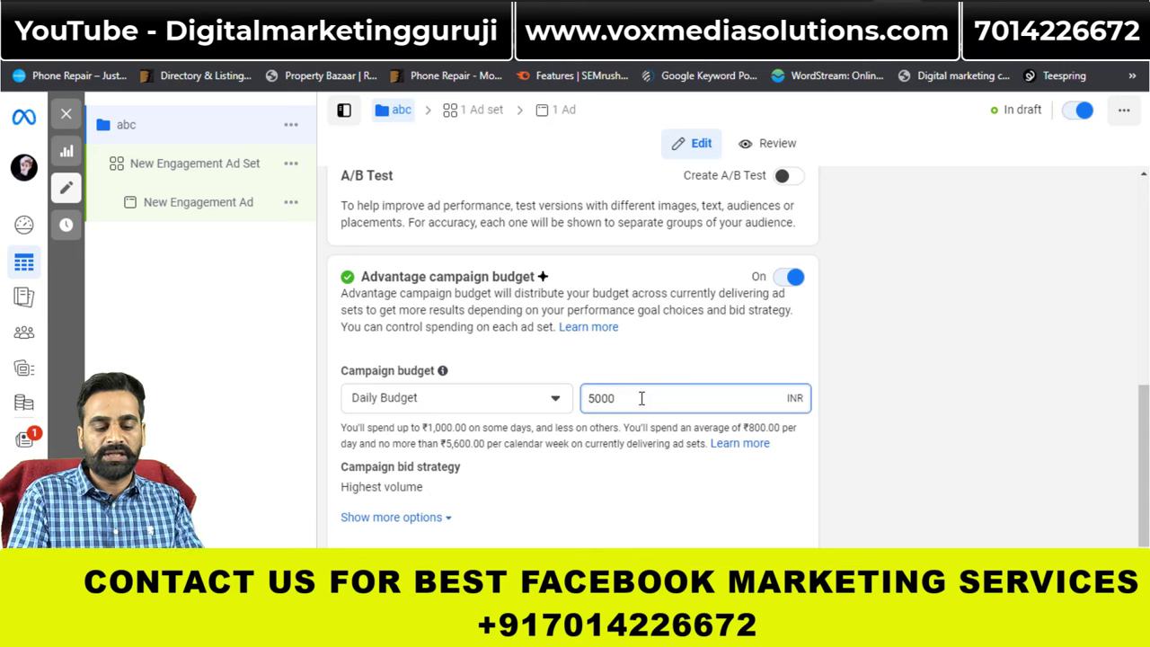
pyautogui.press('BackSpace')
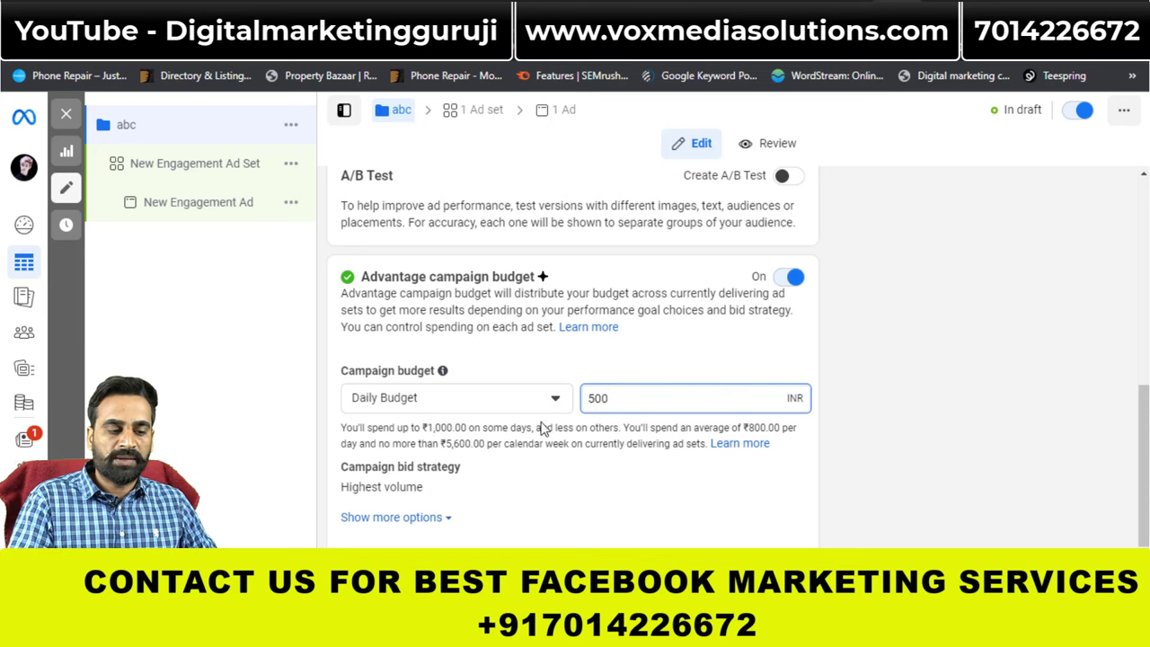
# Step: Examine the available campaign bid strategies, including the other options, and keep Highest volume
pyautogui.click(530, 490)
pyautogui.click(403, 505)
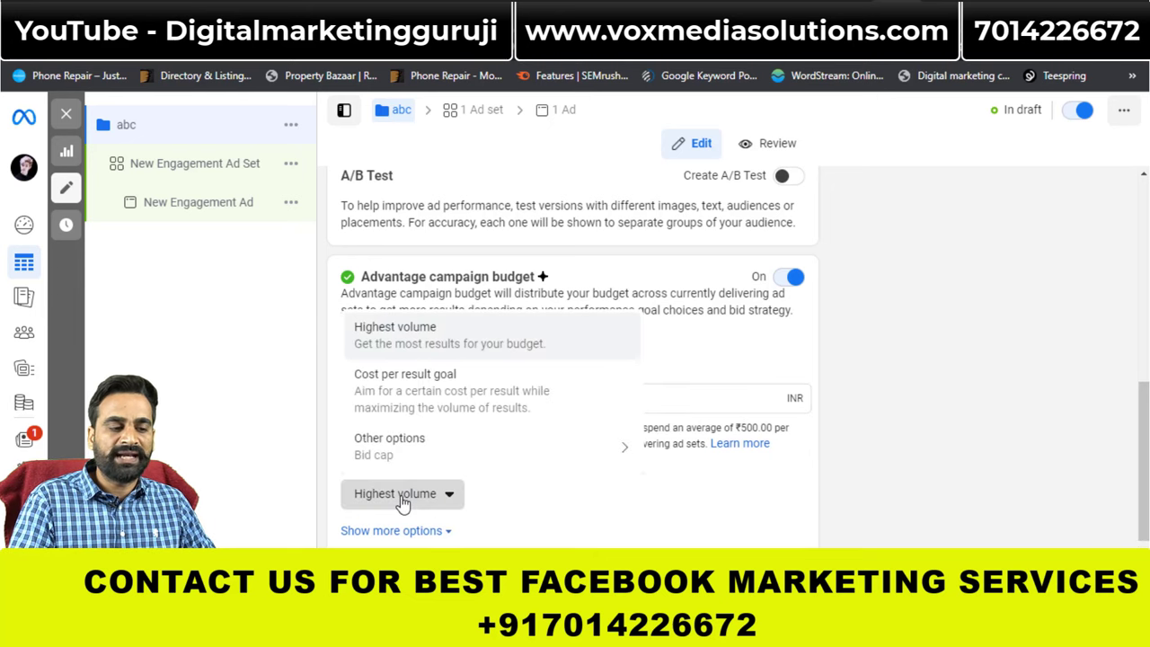
pyautogui.moveTo(408, 454)
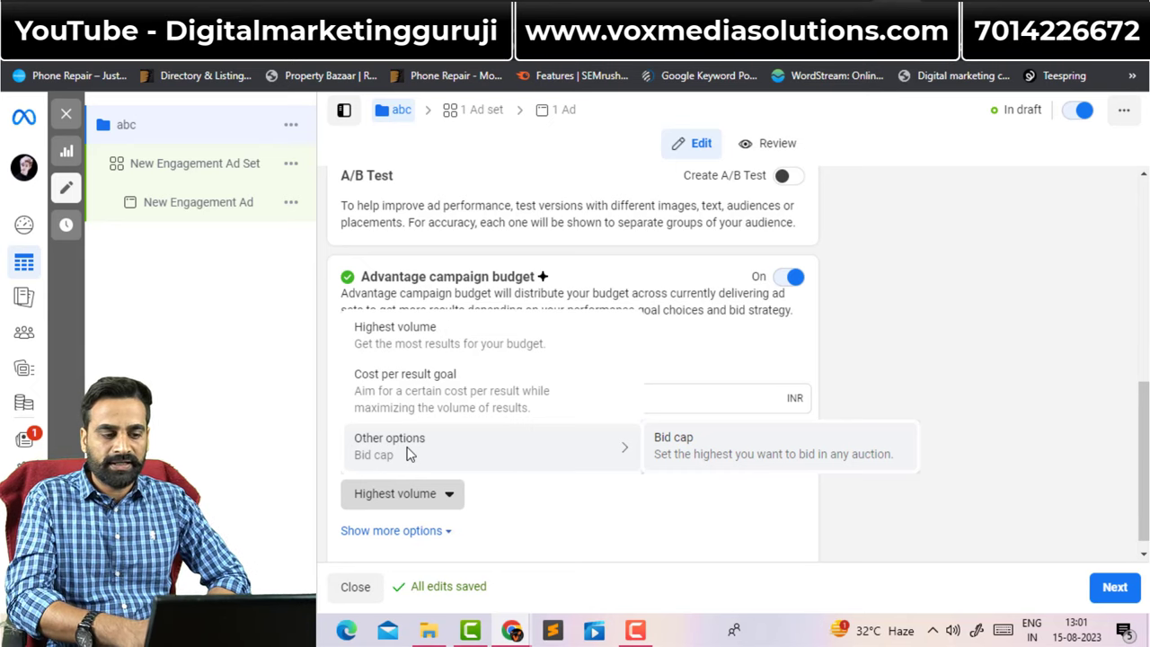
pyautogui.click(867, 382)
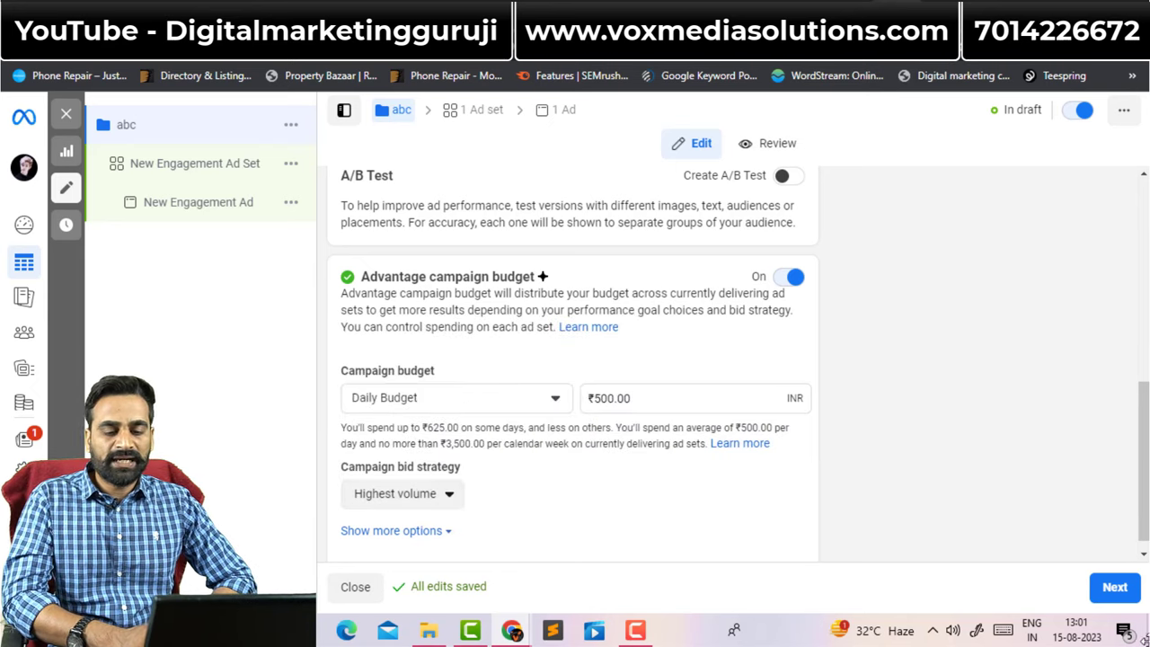
# Step: Proceed to the ad set settings and set the conversion location to Facebook Page
pyautogui.click(637, 630)
pyautogui.click(637, 629)
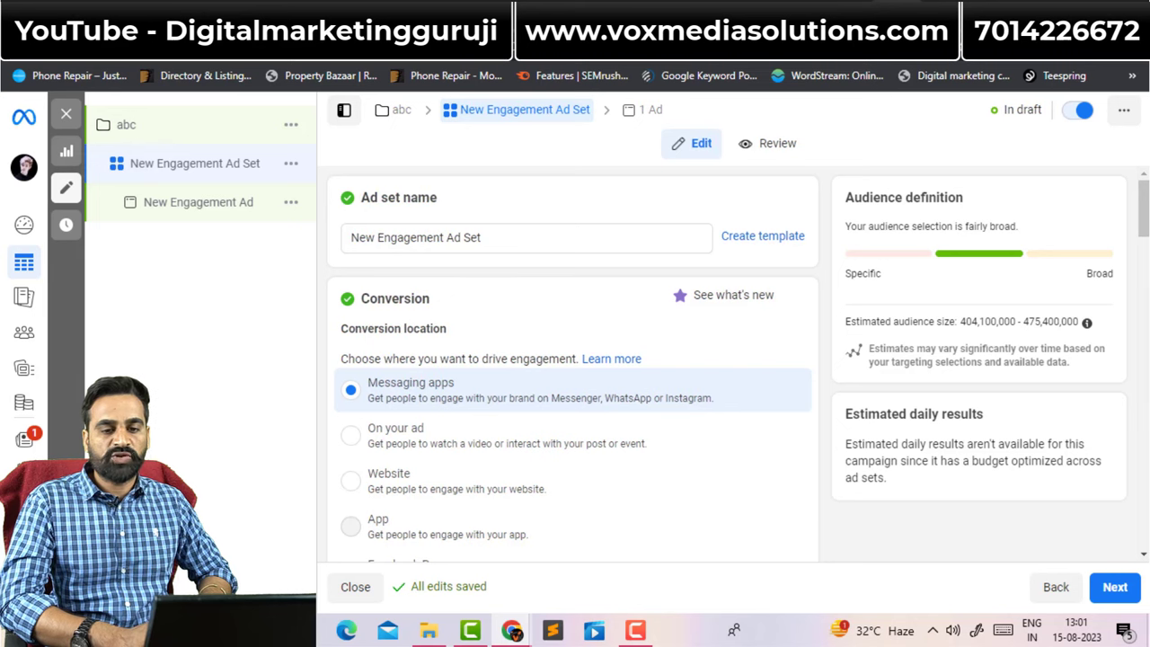
pyautogui.scroll(-2, 1145, 211)
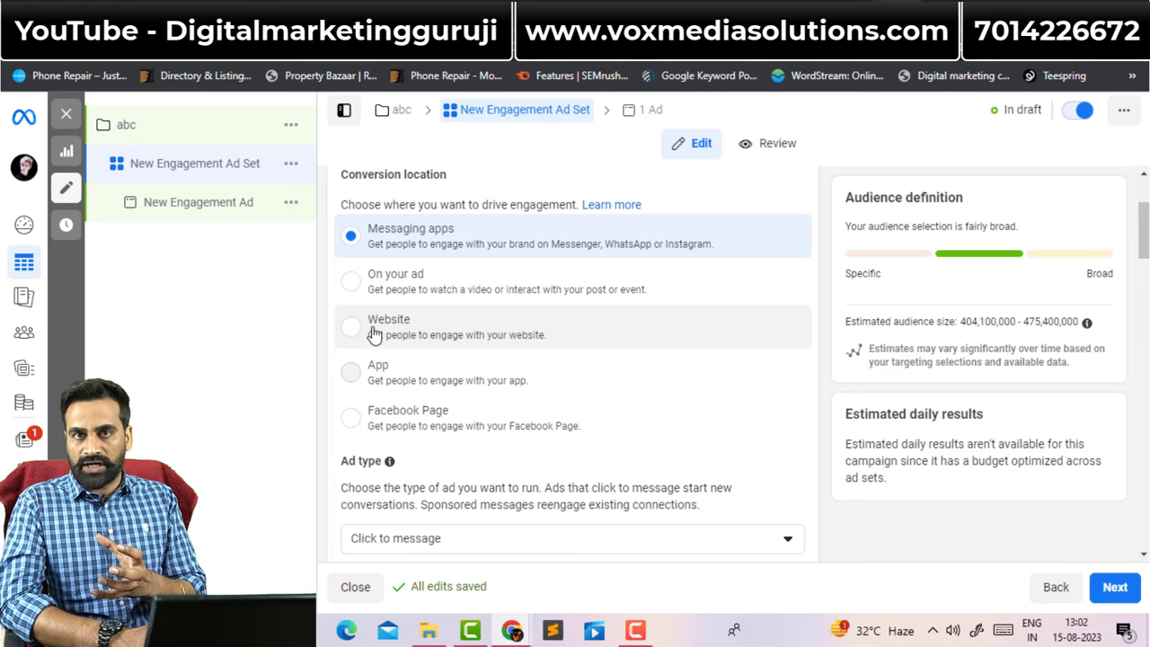
pyautogui.click(349, 420)
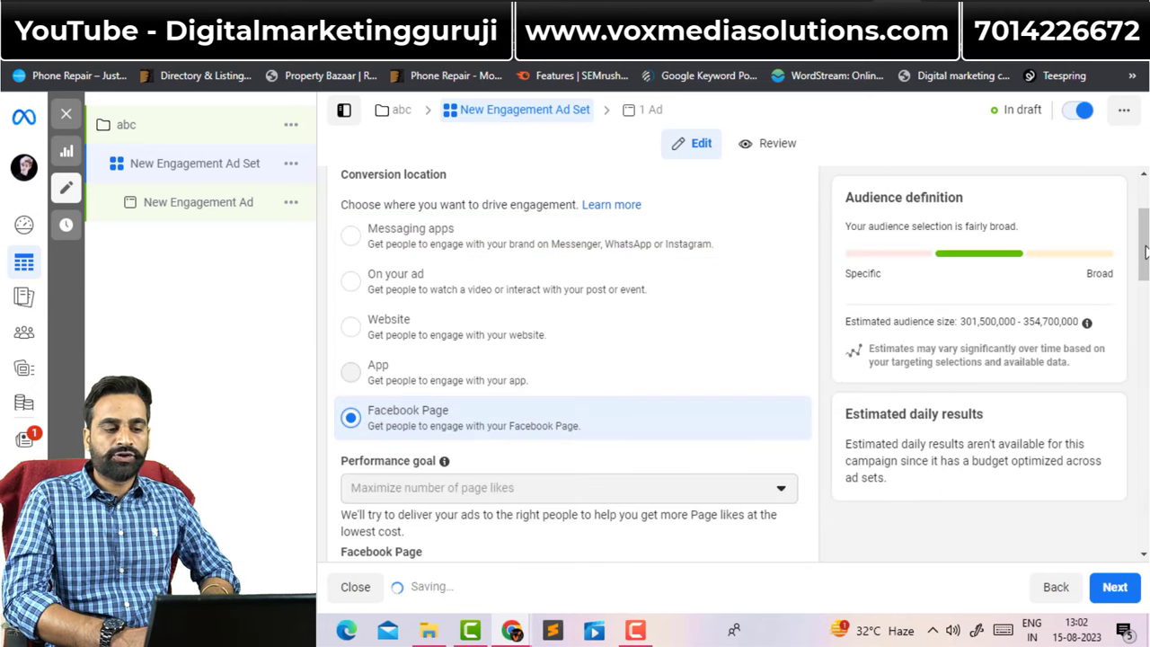
# Step: Review the ad set's Facebook Page choices, schedule, audience and detailed targeting settings
pyautogui.scroll(-1, 573, 360)
pyautogui.scroll(-2, 654, 264)
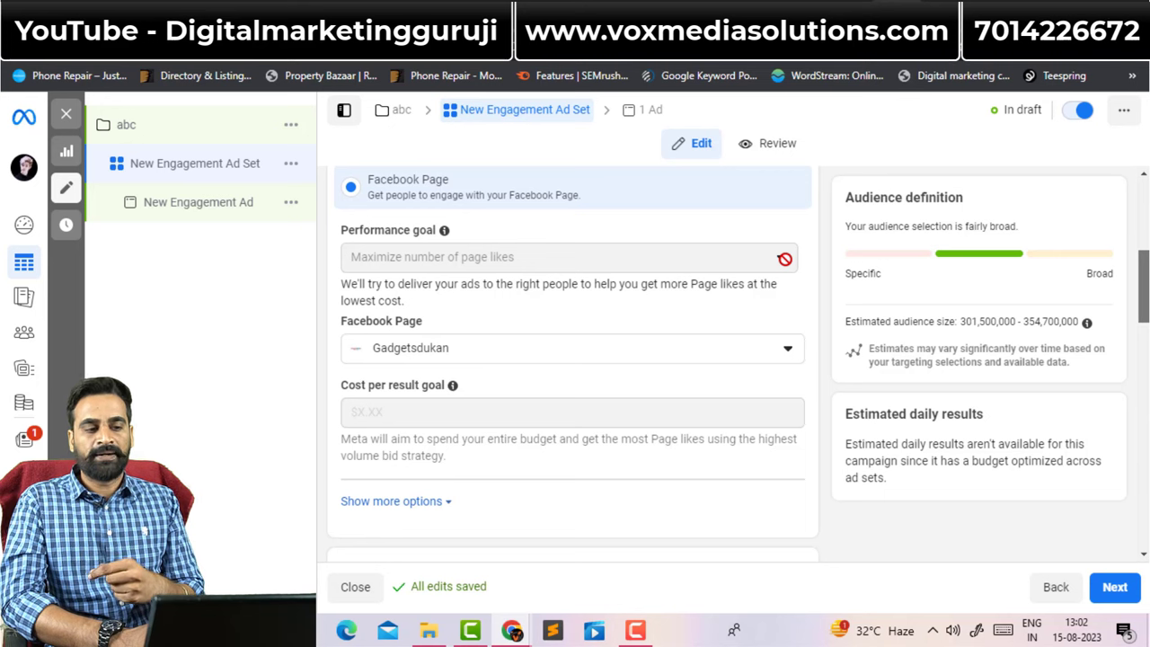
pyautogui.click(481, 358)
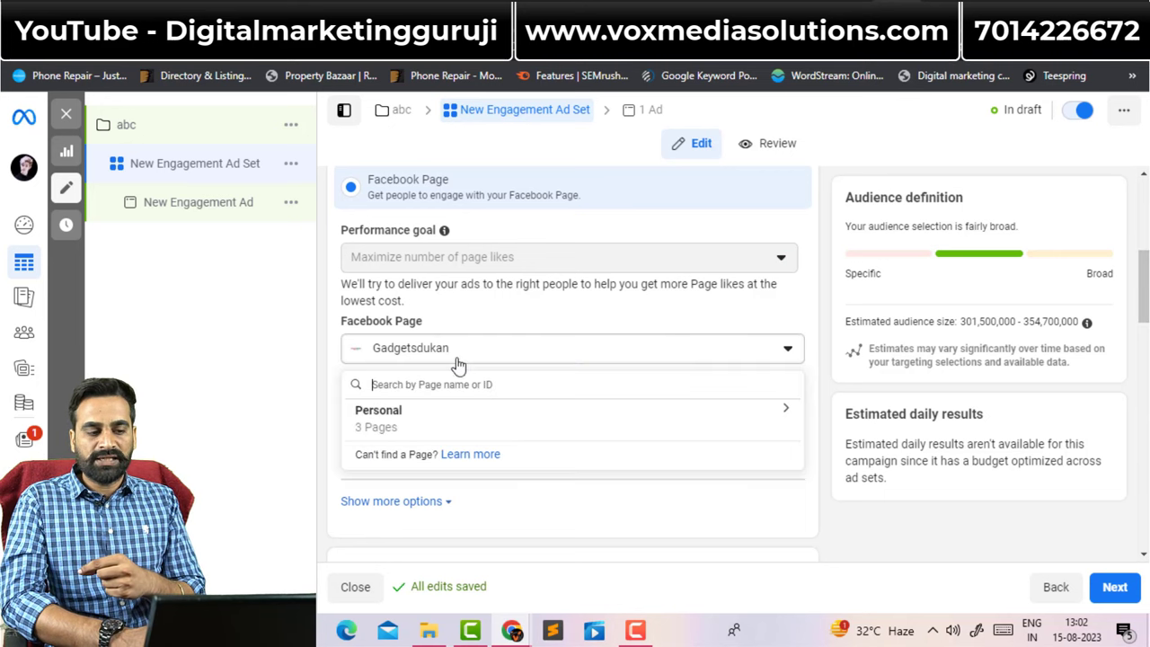
pyautogui.click(808, 298)
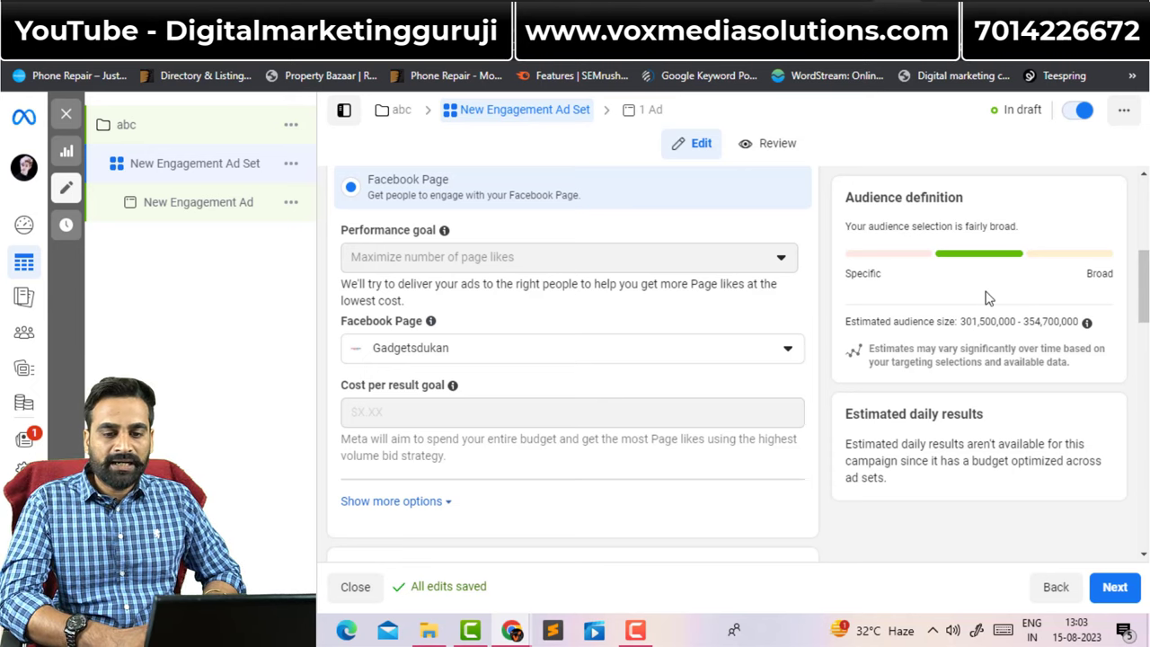
pyautogui.scroll(-1, 1143, 287)
pyautogui.scroll(-3, 685, 277)
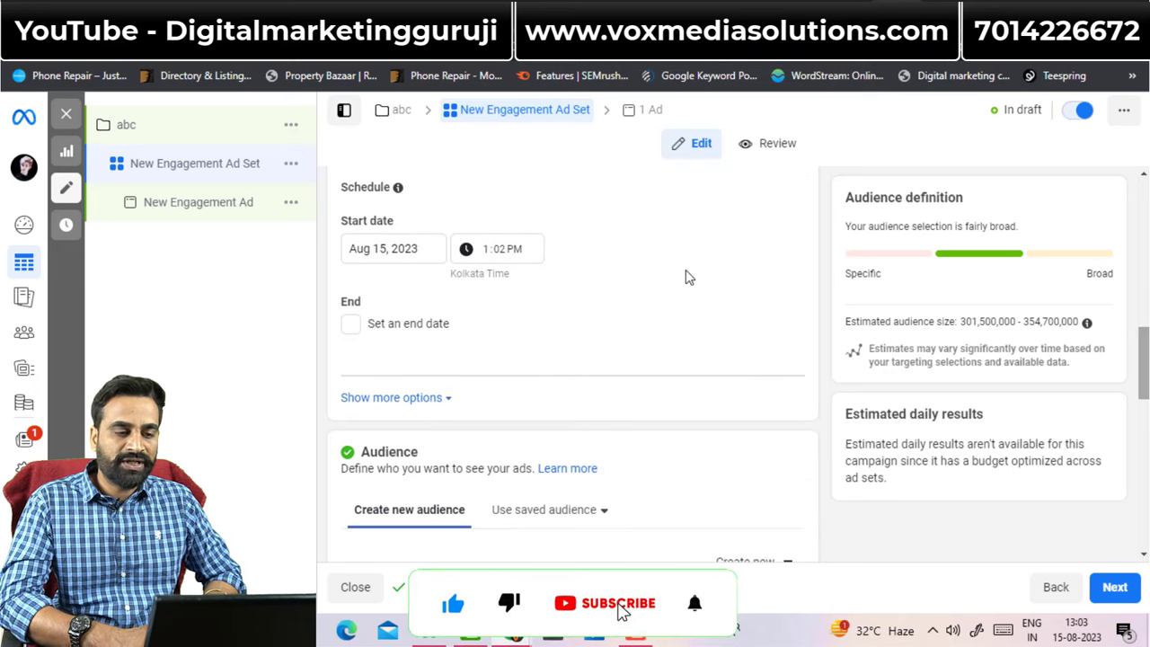
pyautogui.scroll(-2, 686, 276)
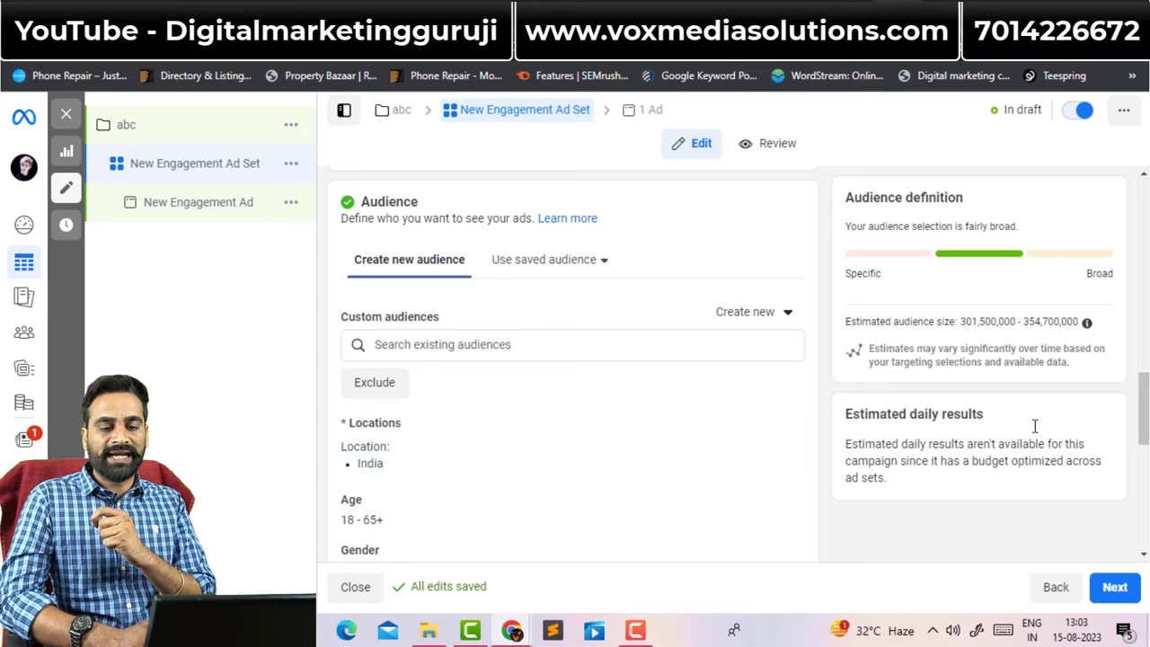
pyautogui.scroll(-2, 706, 313)
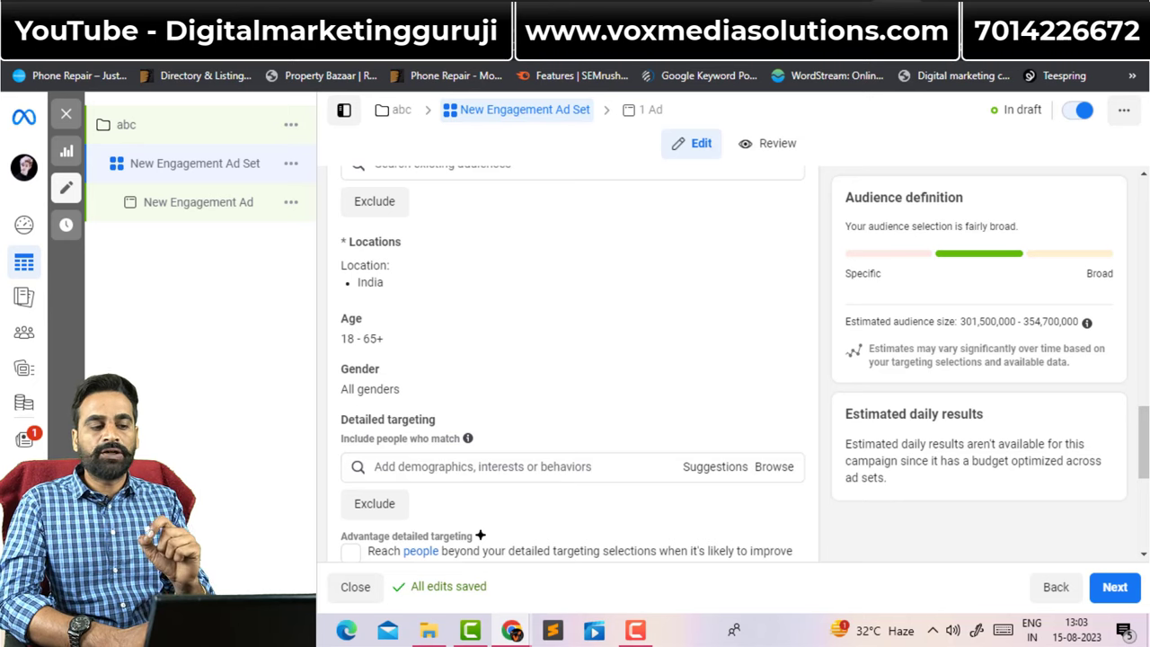
pyautogui.scroll(-1, 1113, 438)
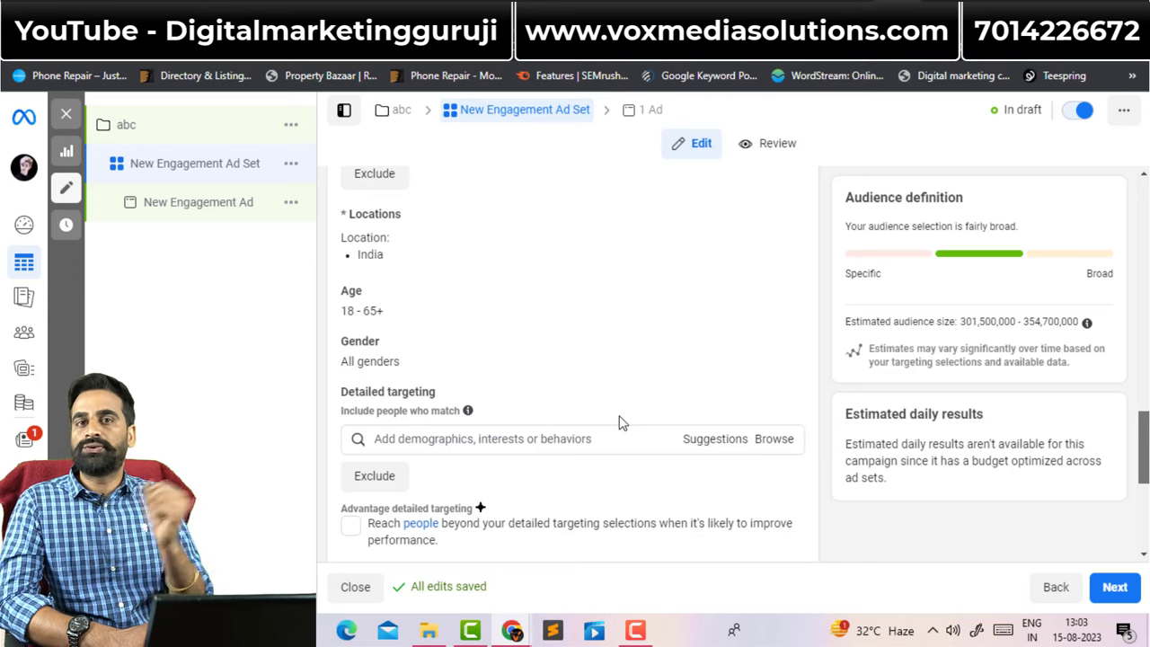
# Step: Add the Online shopping (retail) interest to the ad set's detailed targeting and view the related targeting suggestions
pyautogui.click(547, 441)
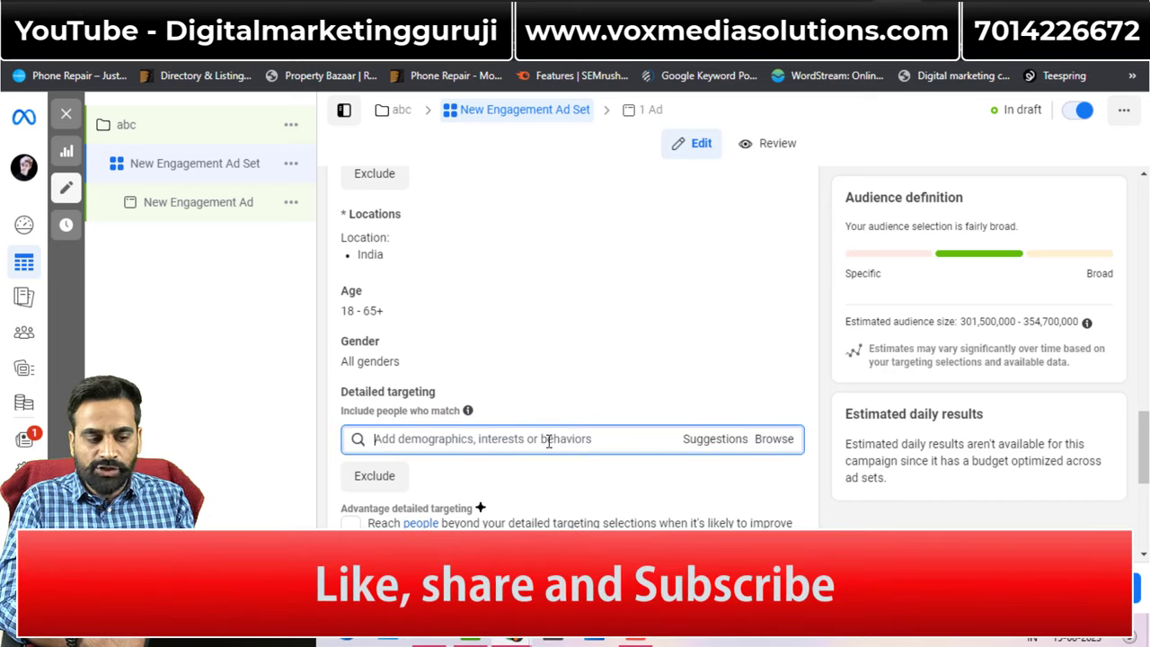
pyautogui.write('on')
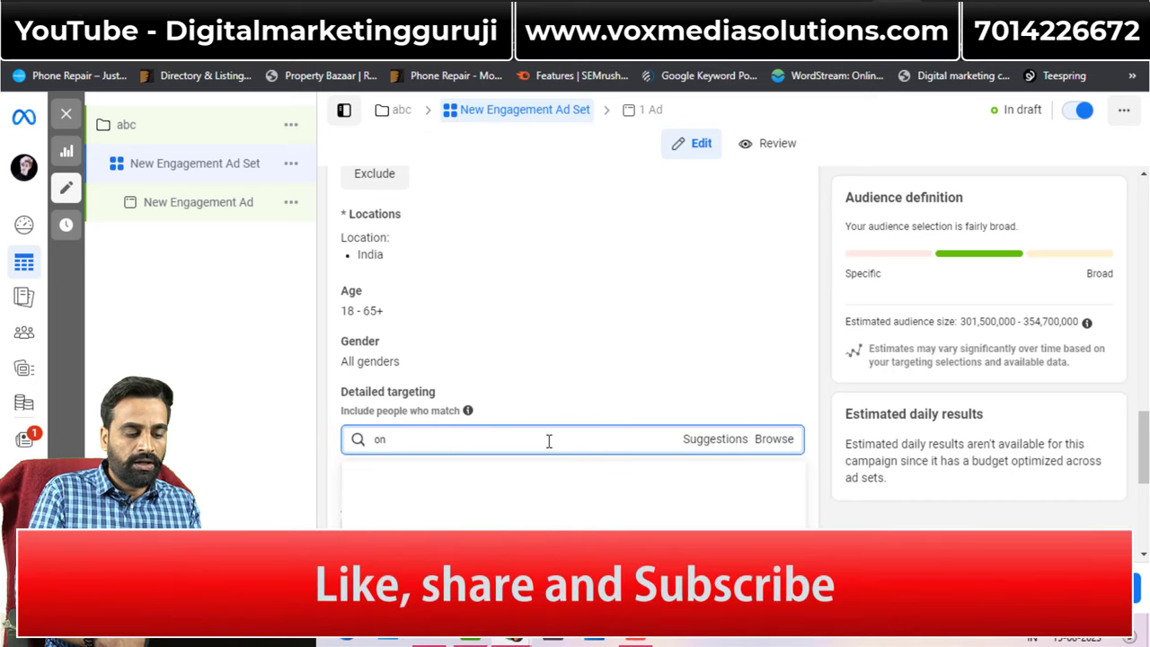
pyautogui.write('lie ')
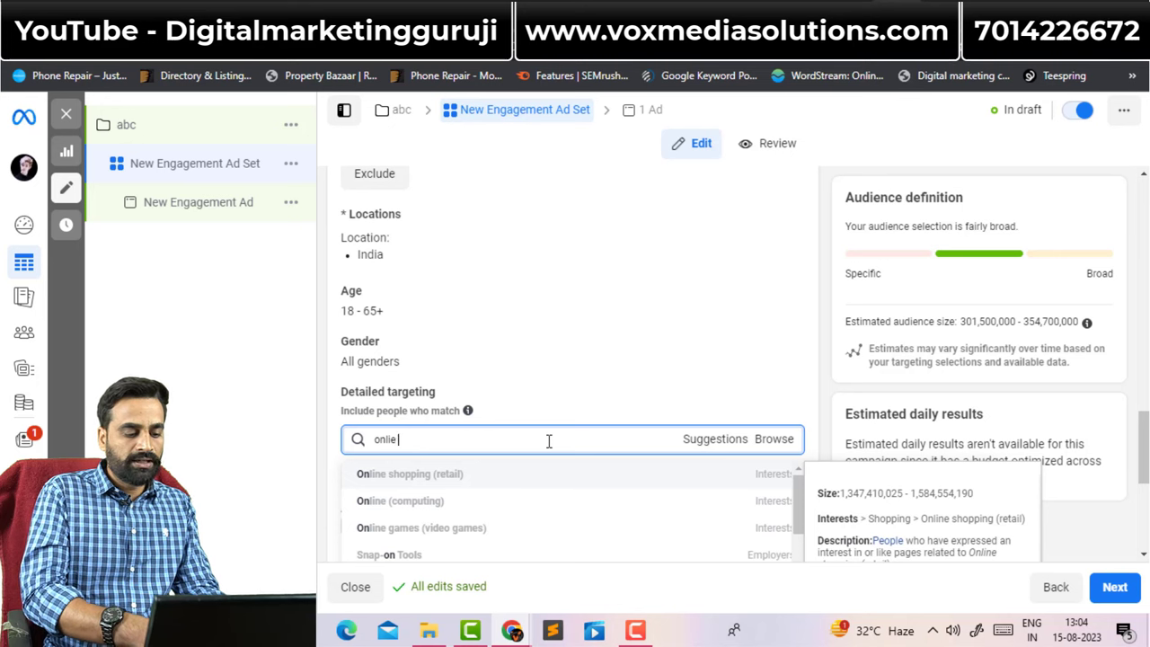
pyautogui.write('shopping')
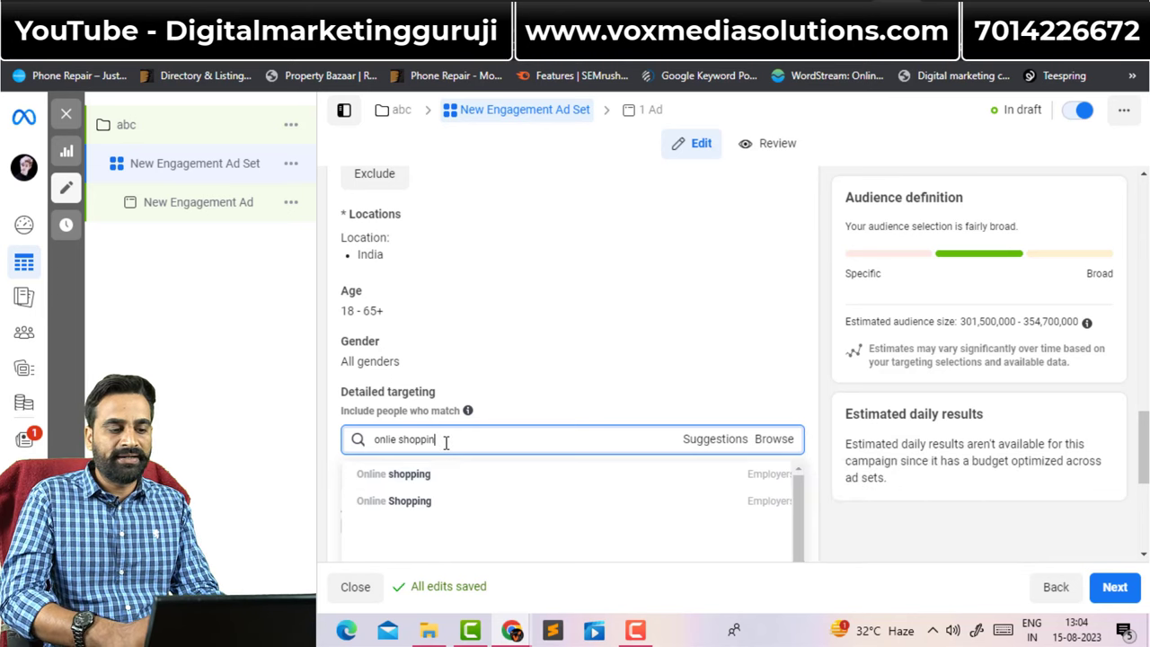
pyautogui.tripleClick(381, 437)
pyautogui.click(381, 438)
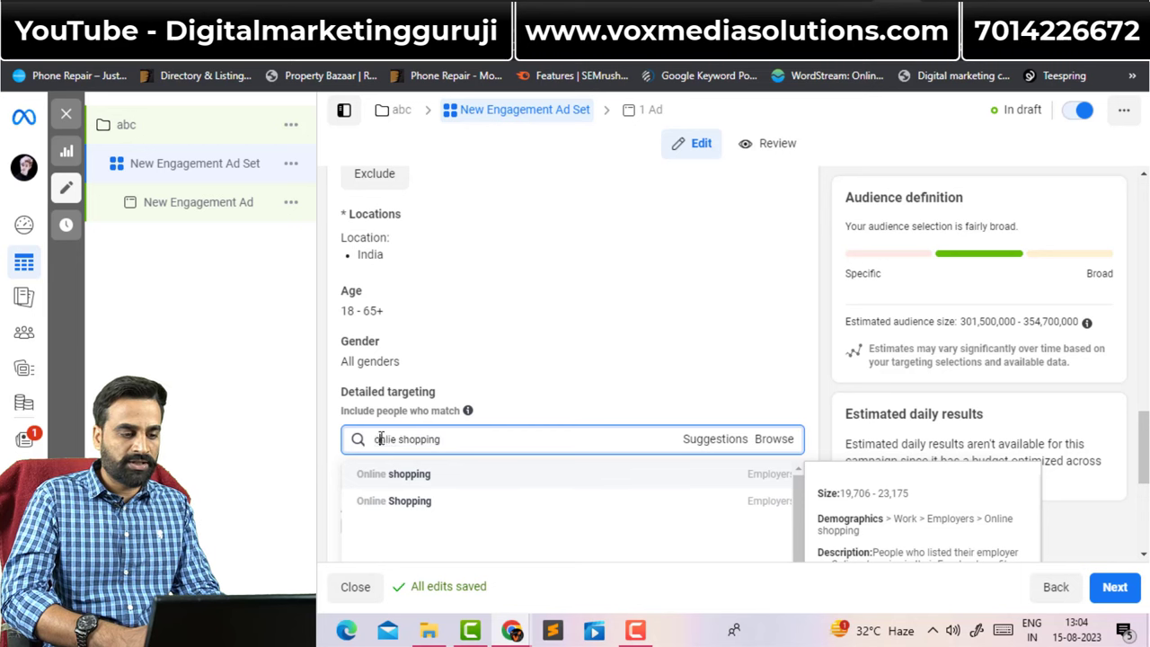
pyautogui.doubleClick(381, 437)
pyautogui.write('onl')
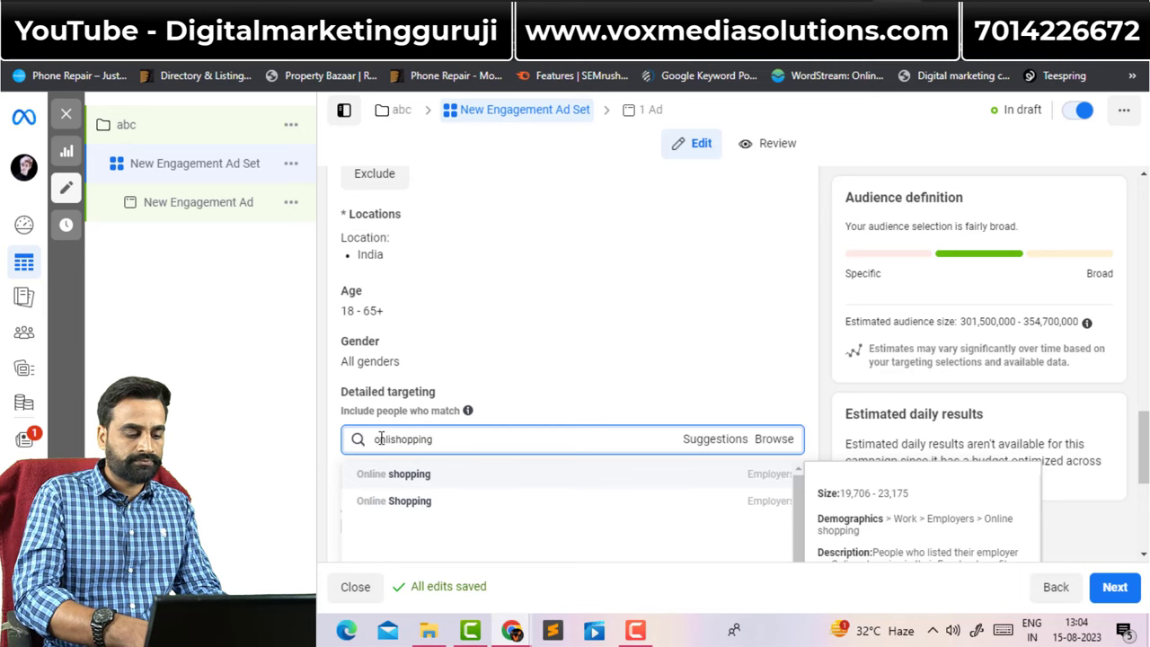
pyautogui.write('ine')
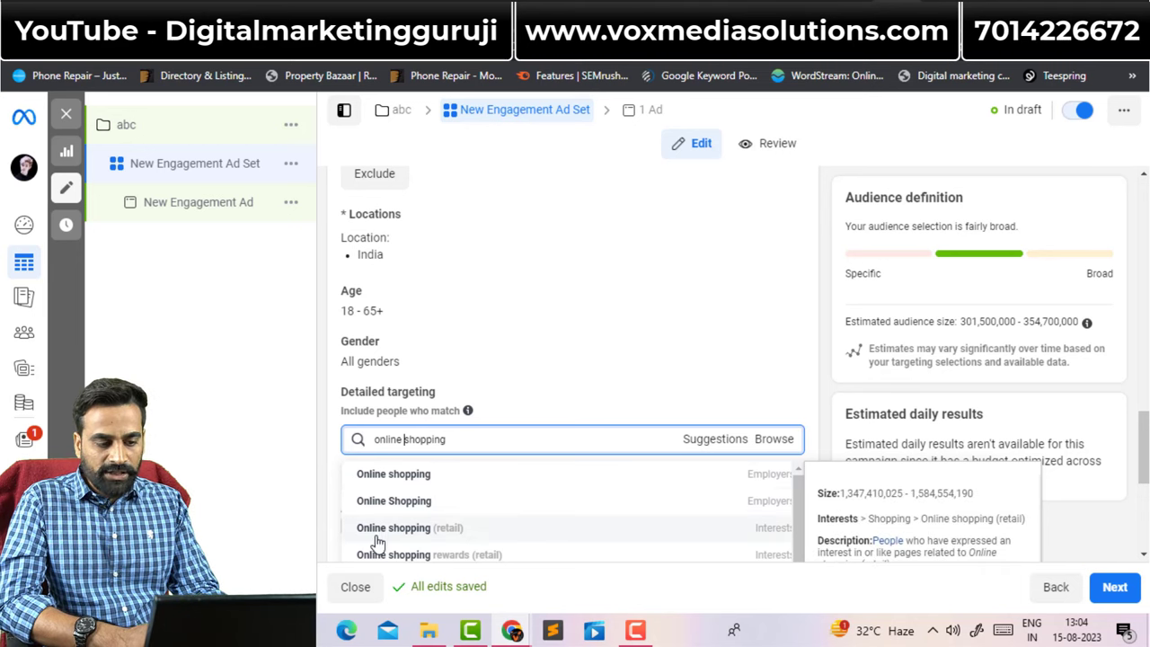
pyautogui.click(732, 531)
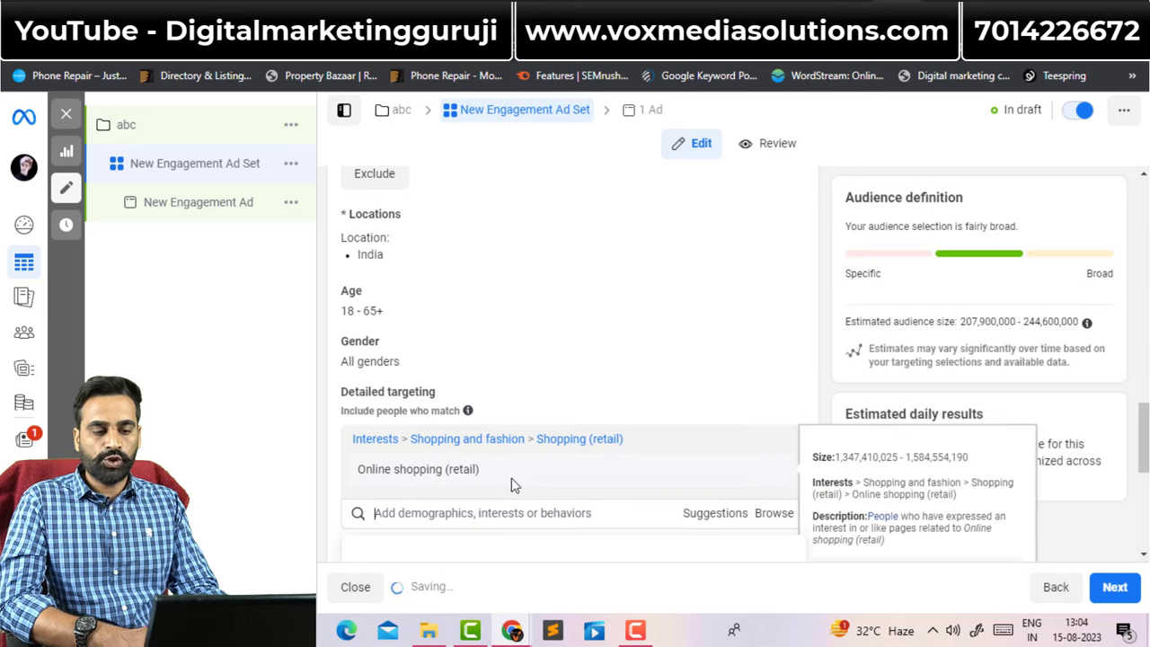
pyautogui.moveTo(1143, 426); pyautogui.dragTo(1124, 451)
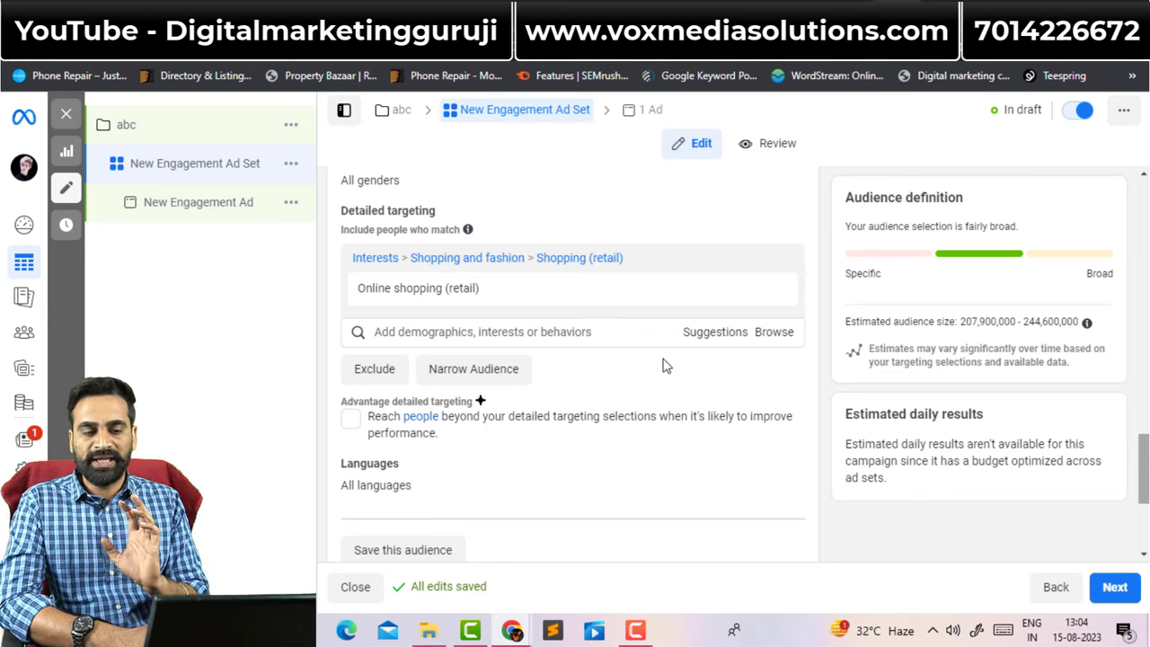
pyautogui.click(703, 335)
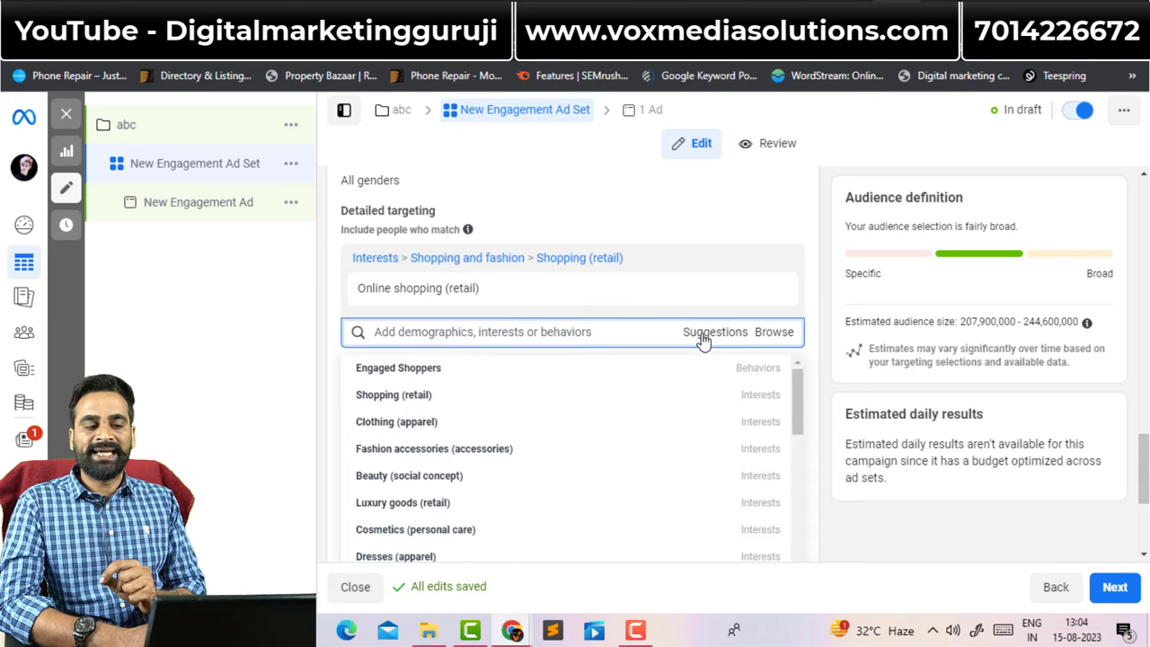
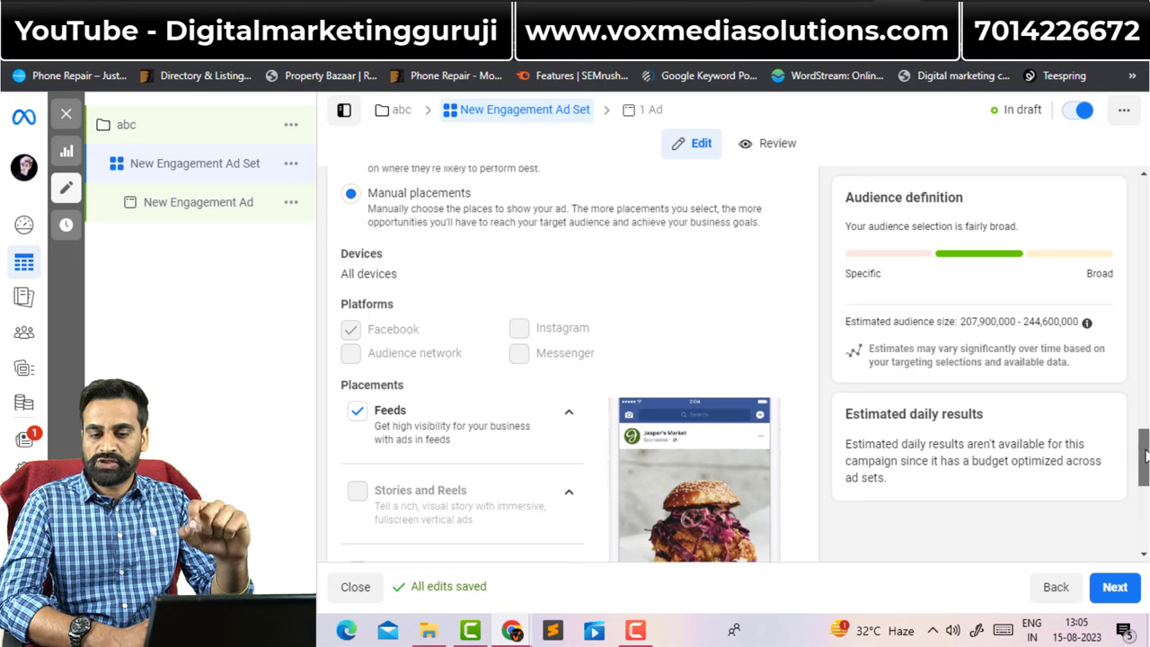
# Step: Set the ad set's conversion location to Messaging apps and review its messaging destinations, performance goal and remaining settings
pyautogui.moveTo(1143, 454); pyautogui.dragTo(1143, 209)
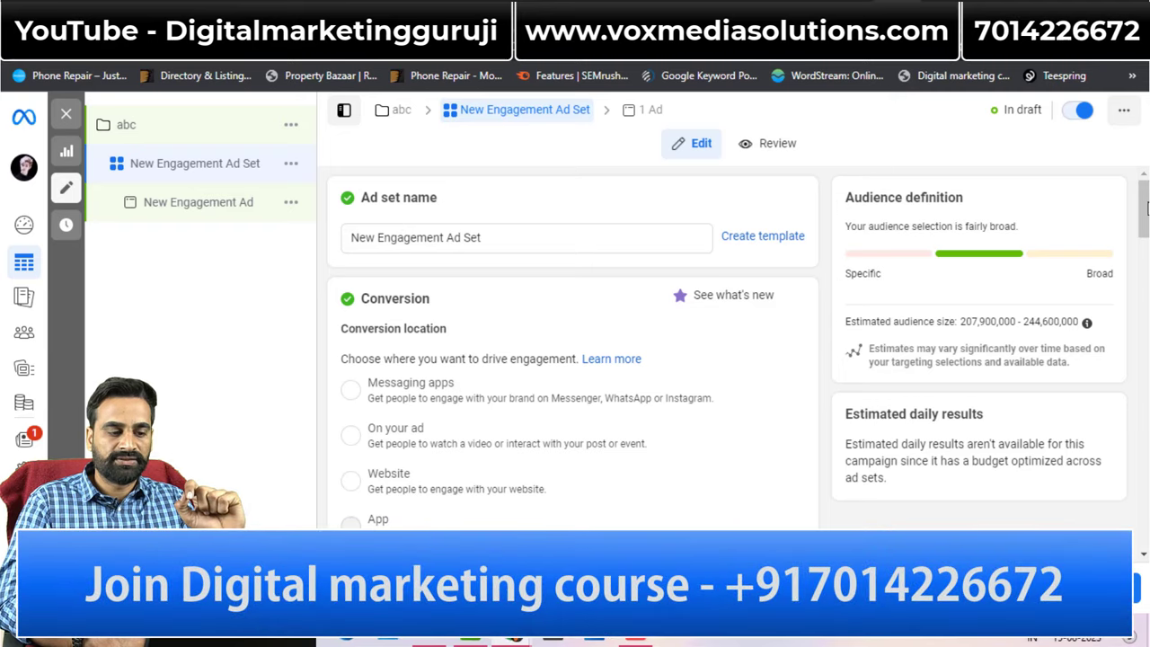
pyautogui.scroll(-1, 1146, 209)
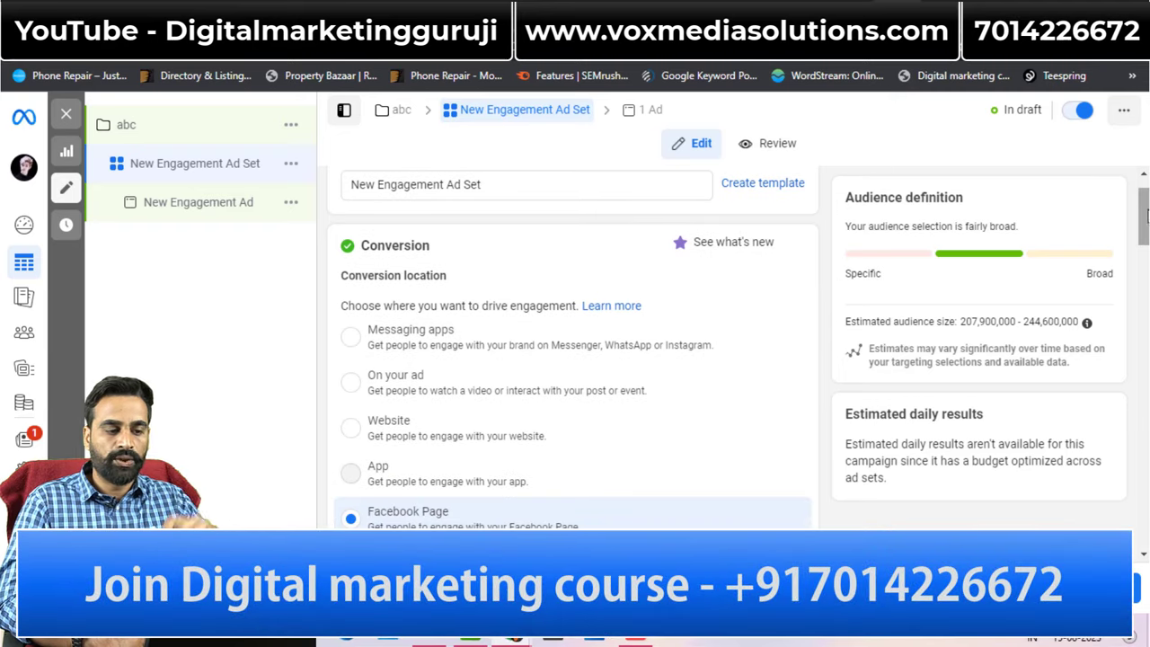
pyautogui.click(352, 344)
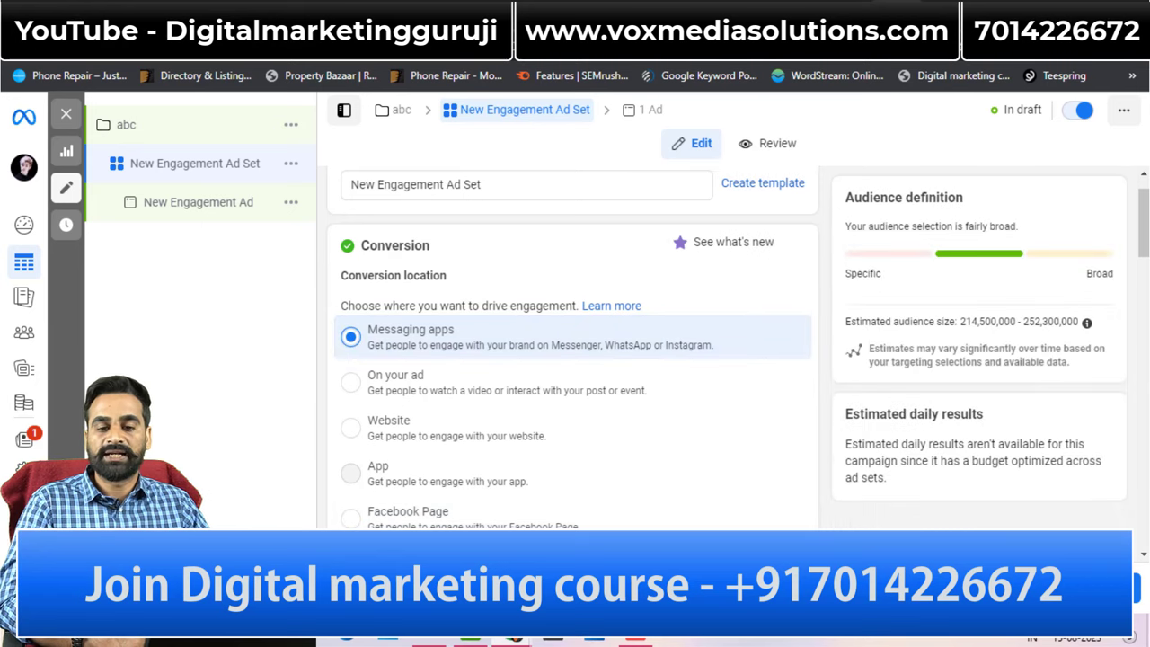
pyautogui.scroll(-5, 575, 359)
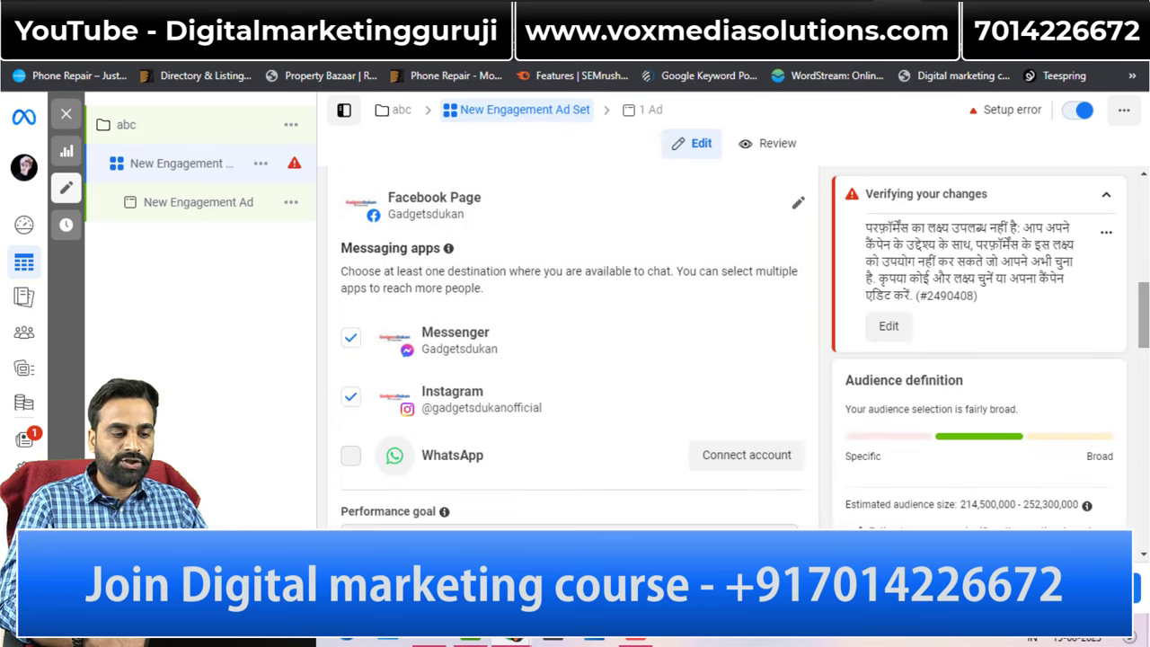
pyautogui.scroll(-2, 575, 359)
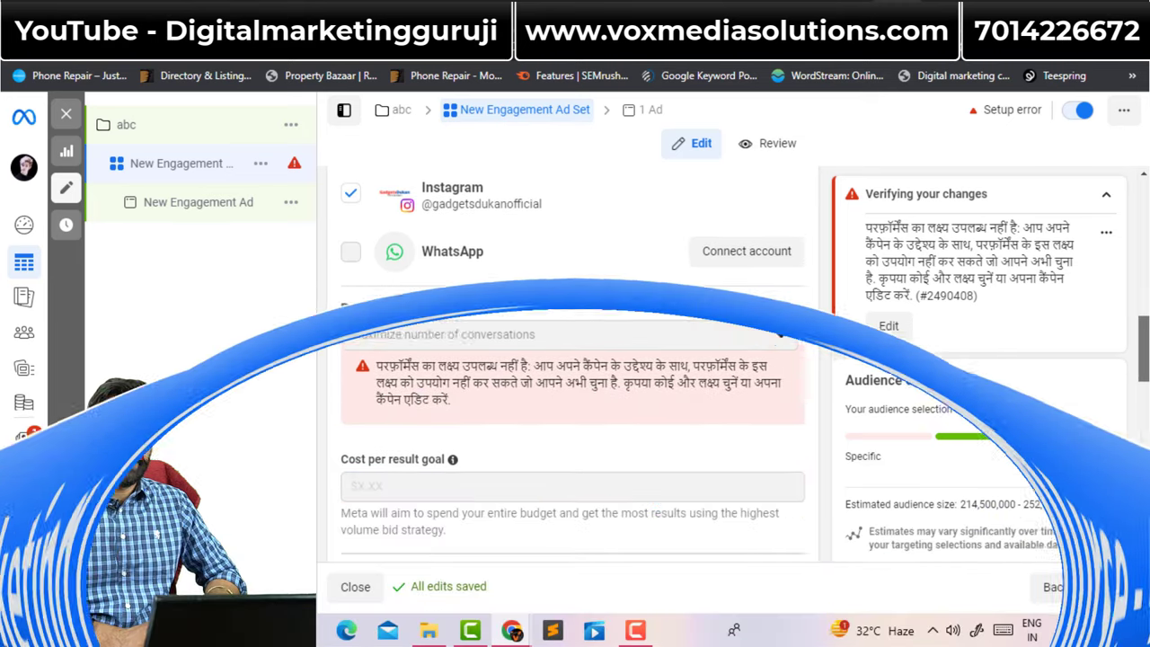
pyautogui.scroll(3, 575, 359)
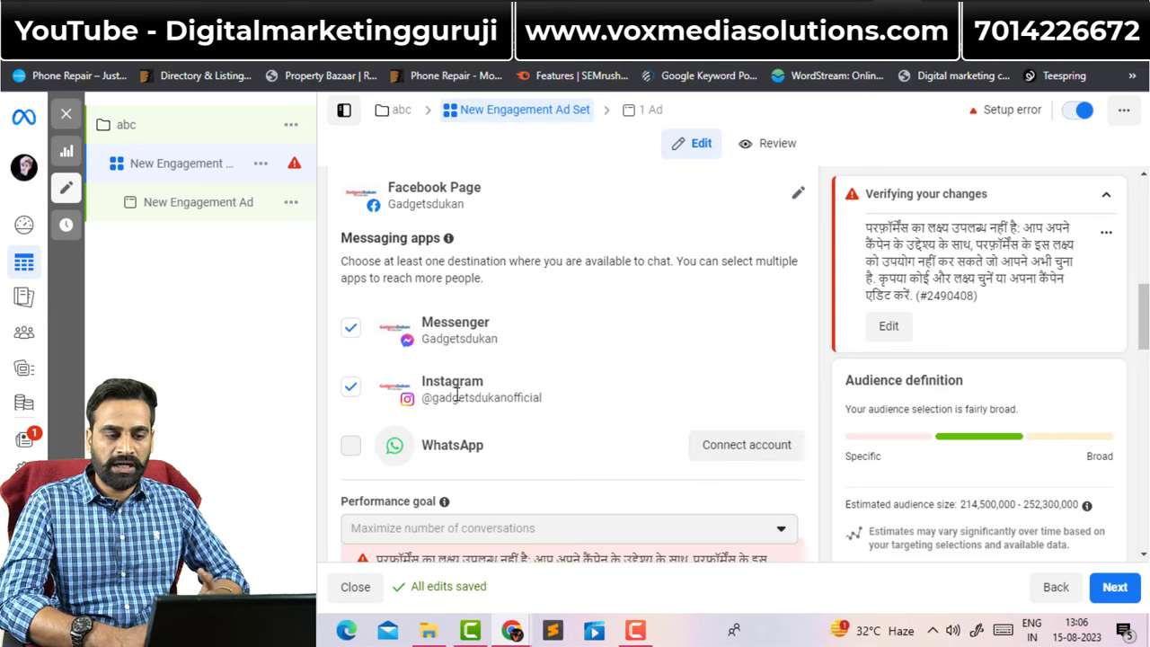
pyautogui.scroll(-2, 815, 377)
pyautogui.scroll(-10, 572, 363)
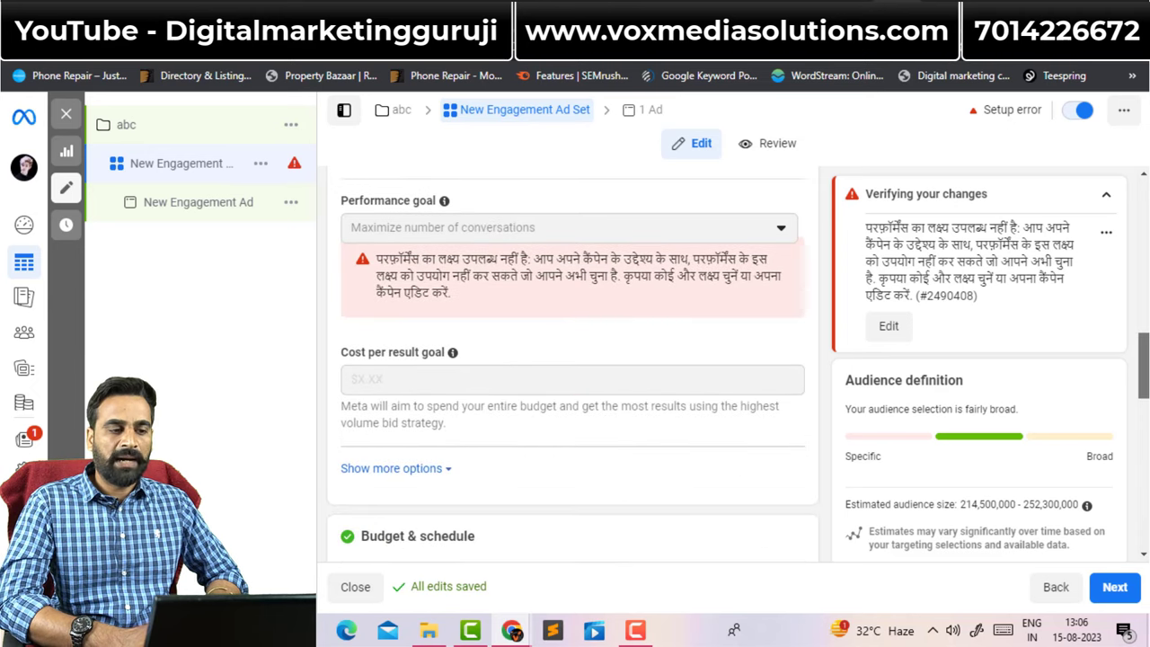
pyautogui.scroll(-2, 572, 364)
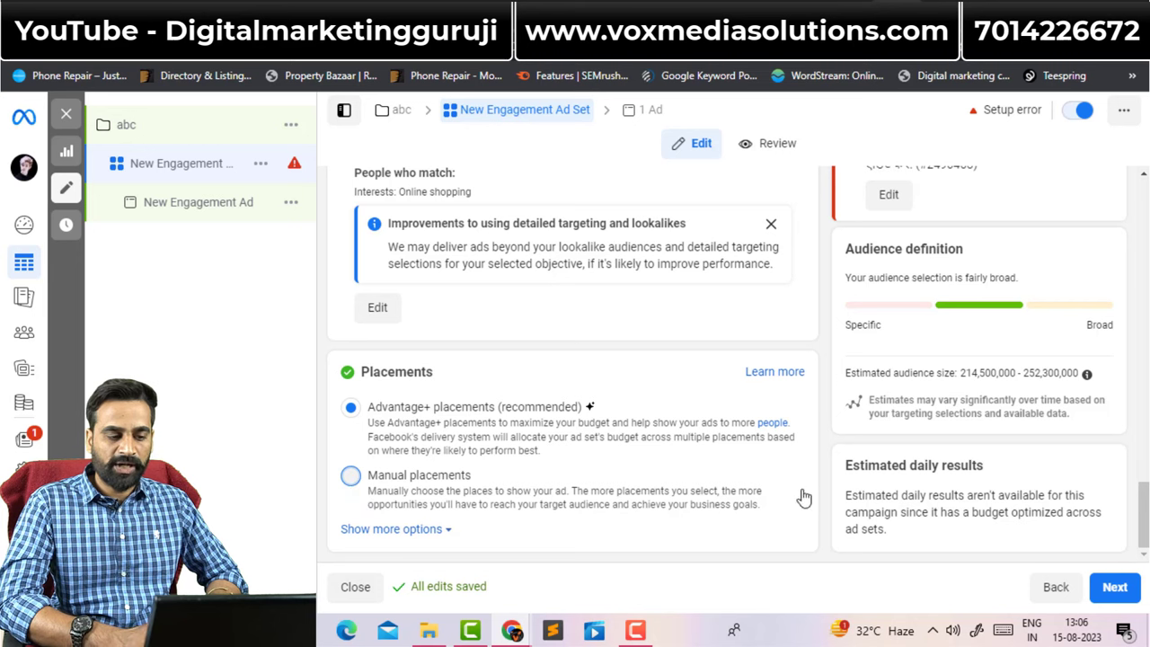
# Step: Change the ad set to Manual placements and exclude the Messenger platform
pyautogui.click(351, 475)
pyautogui.scroll(-5, 545, 251)
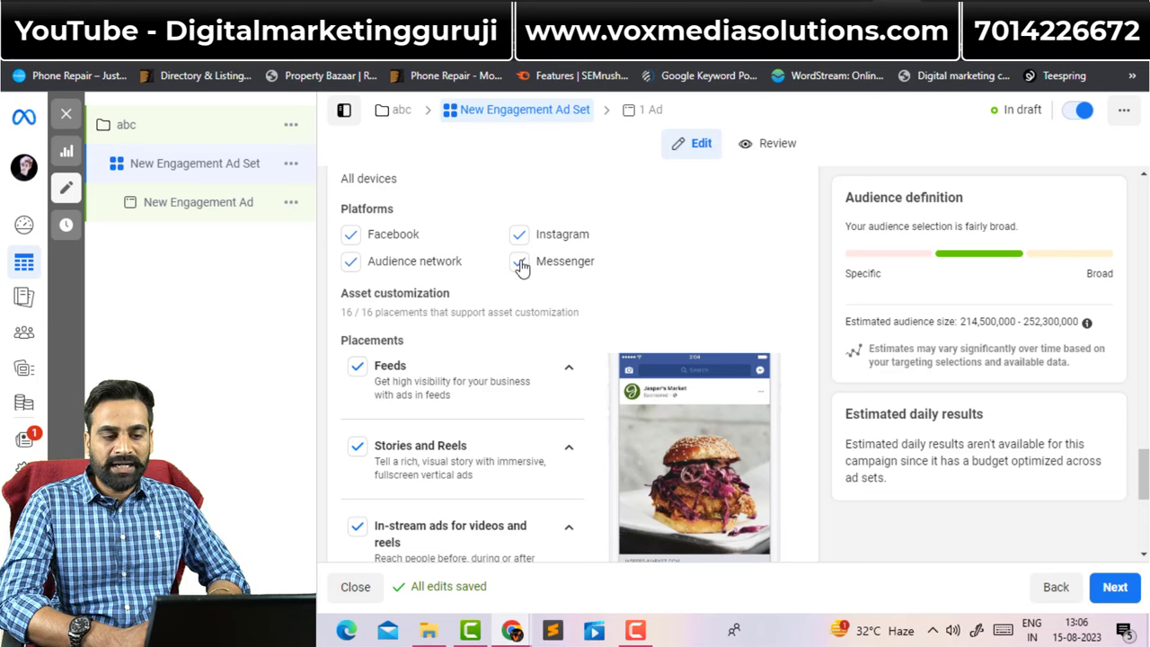
pyautogui.click(519, 261)
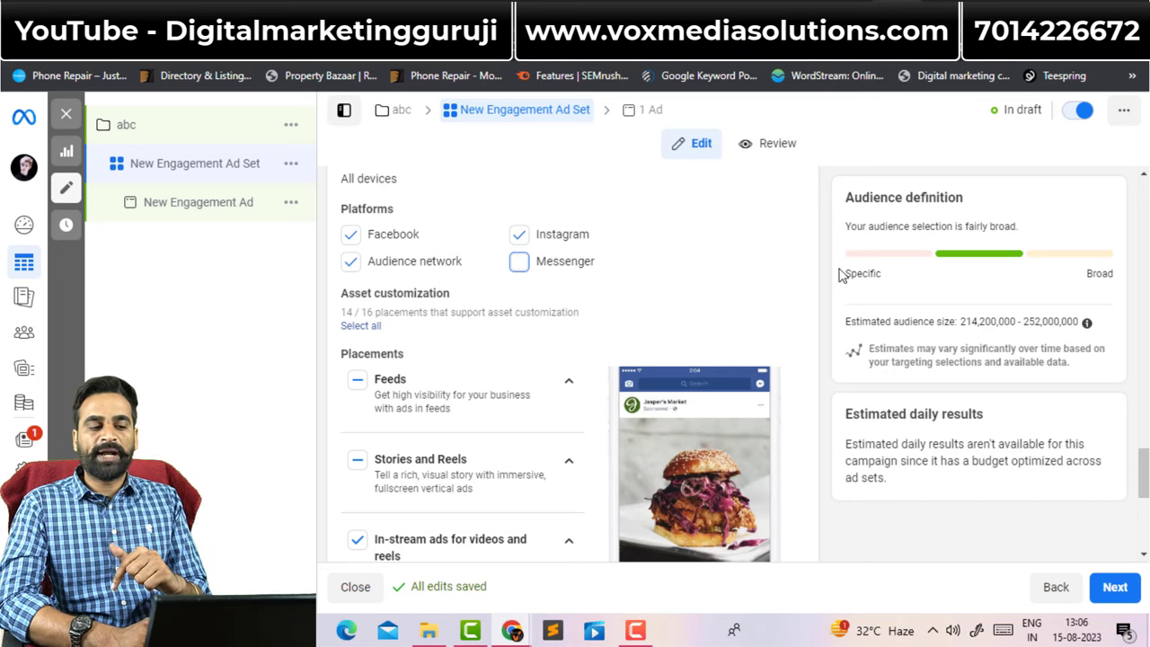
# Step: Examine the individual placements under In-stream ads for videos and reels and under Apps and sites
pyautogui.moveTo(1144, 464); pyautogui.dragTo(1145, 509)
pyautogui.moveTo(523, 245)
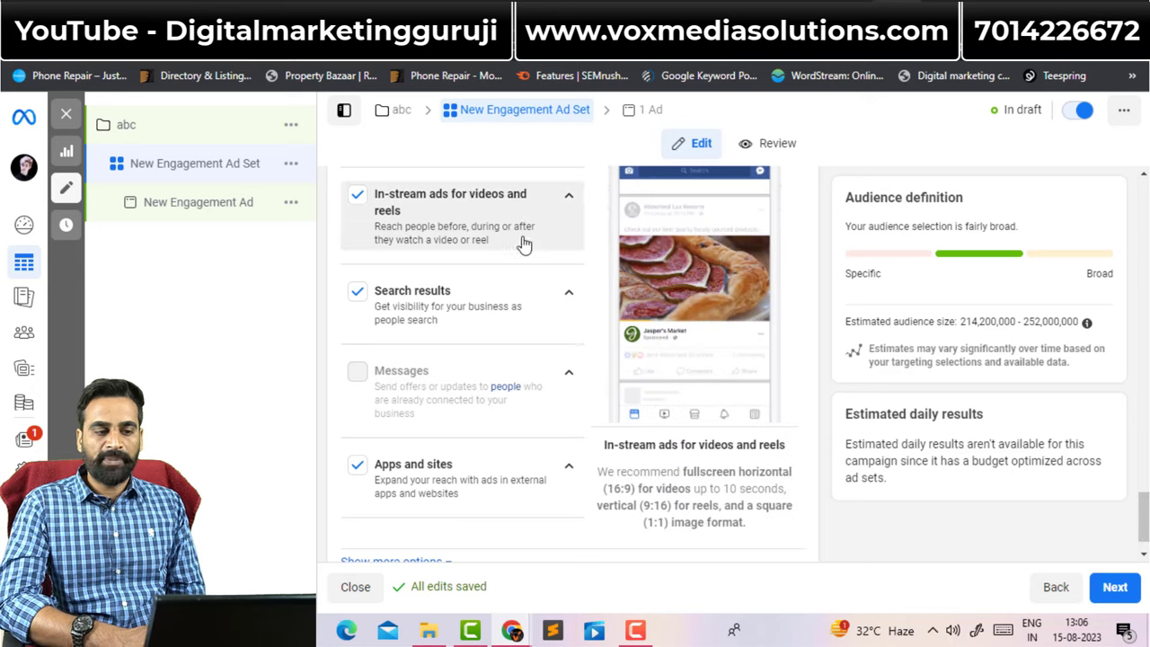
pyautogui.click(570, 200)
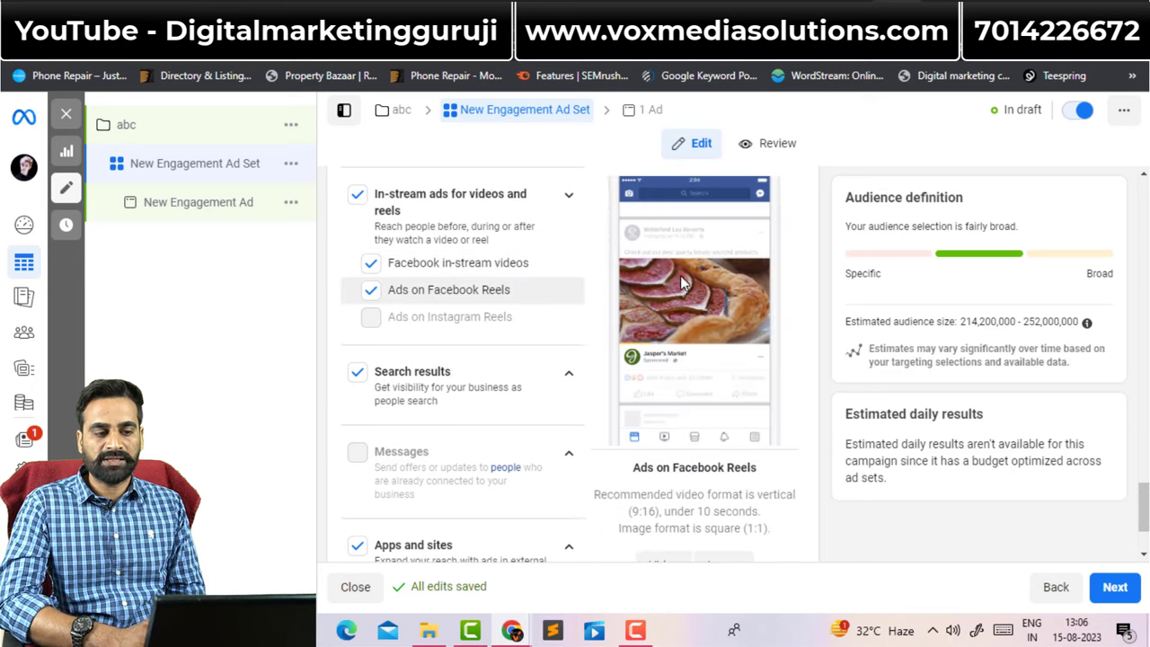
pyautogui.scroll(-2, 562, 434)
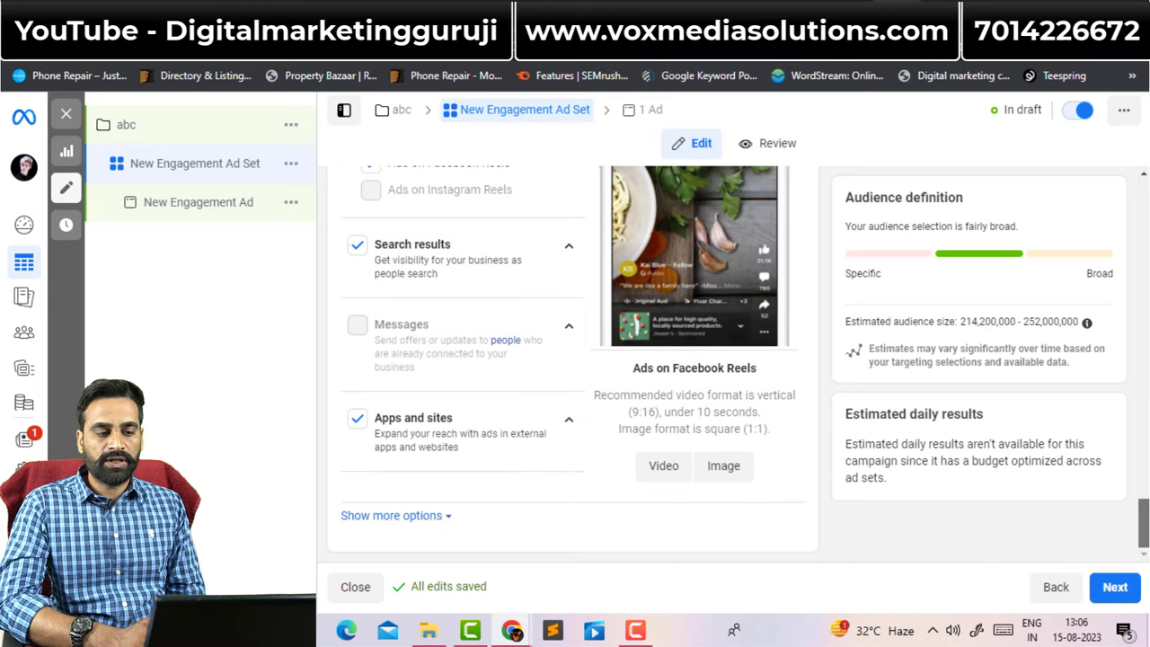
pyautogui.click(561, 434)
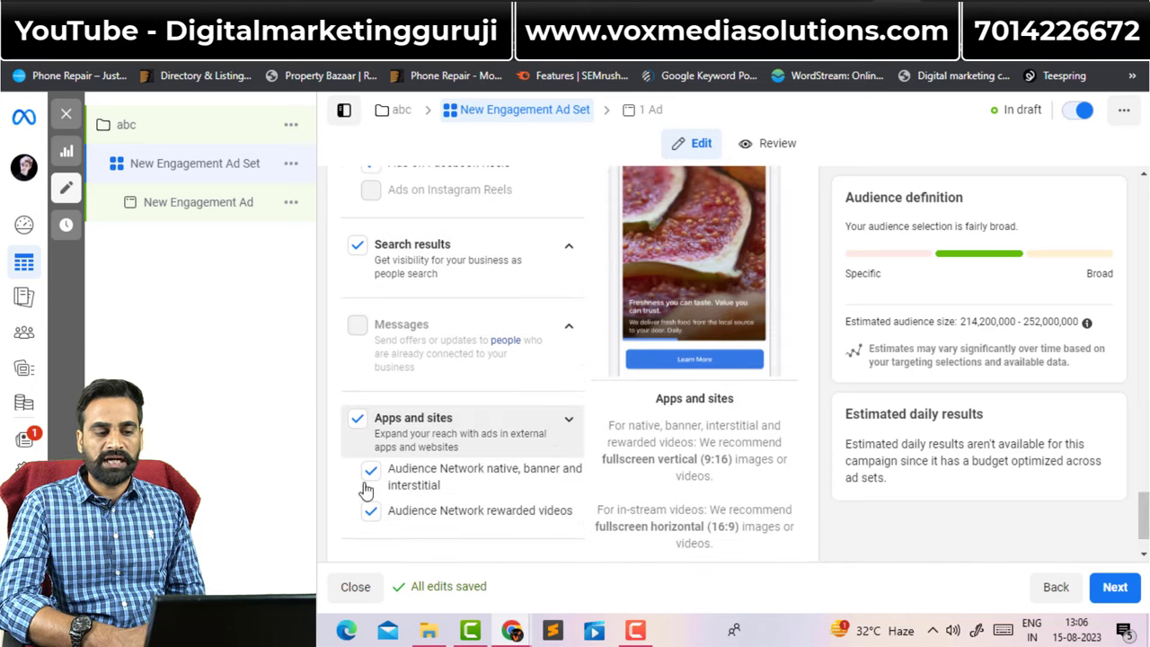
# Step: Remove Messenger from the messaging app destinations, keeping Instagram as the chosen destination
pyautogui.scroll(10, 561, 434)
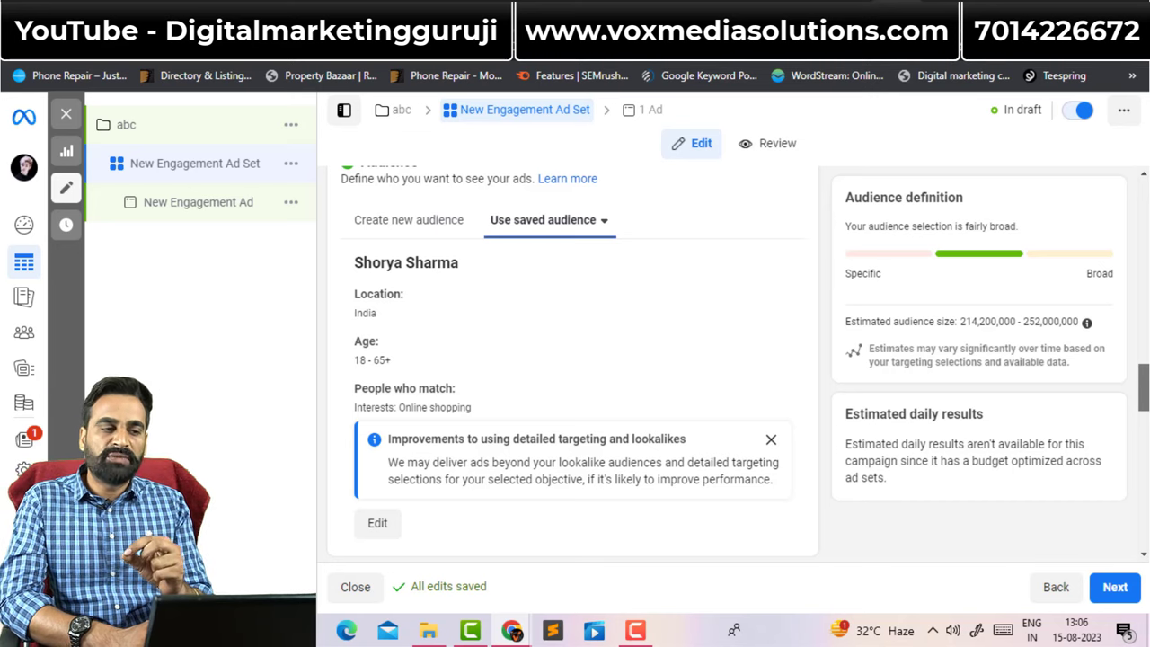
pyautogui.scroll(7, 572, 359)
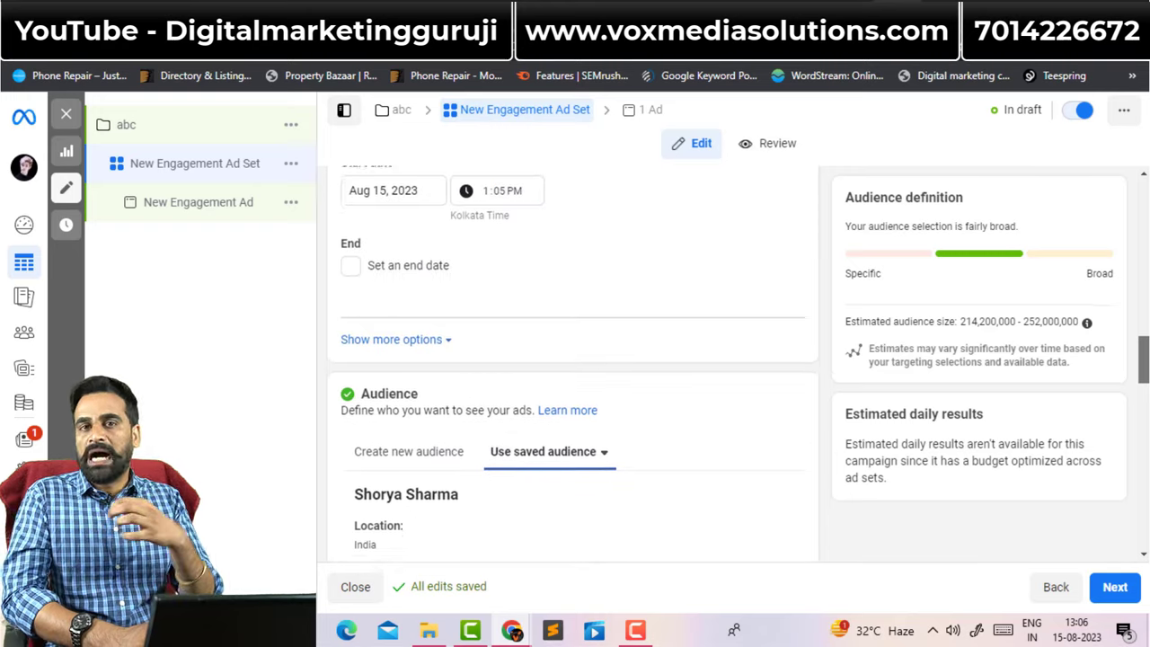
pyautogui.scroll(3, 572, 360)
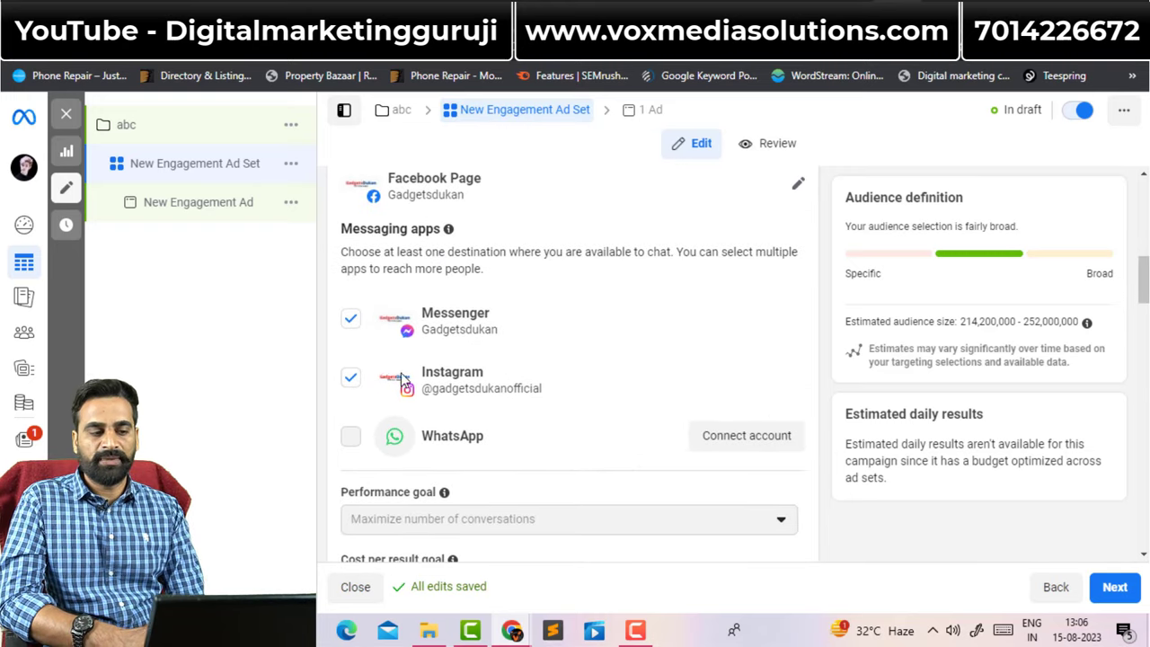
pyautogui.click(350, 321)
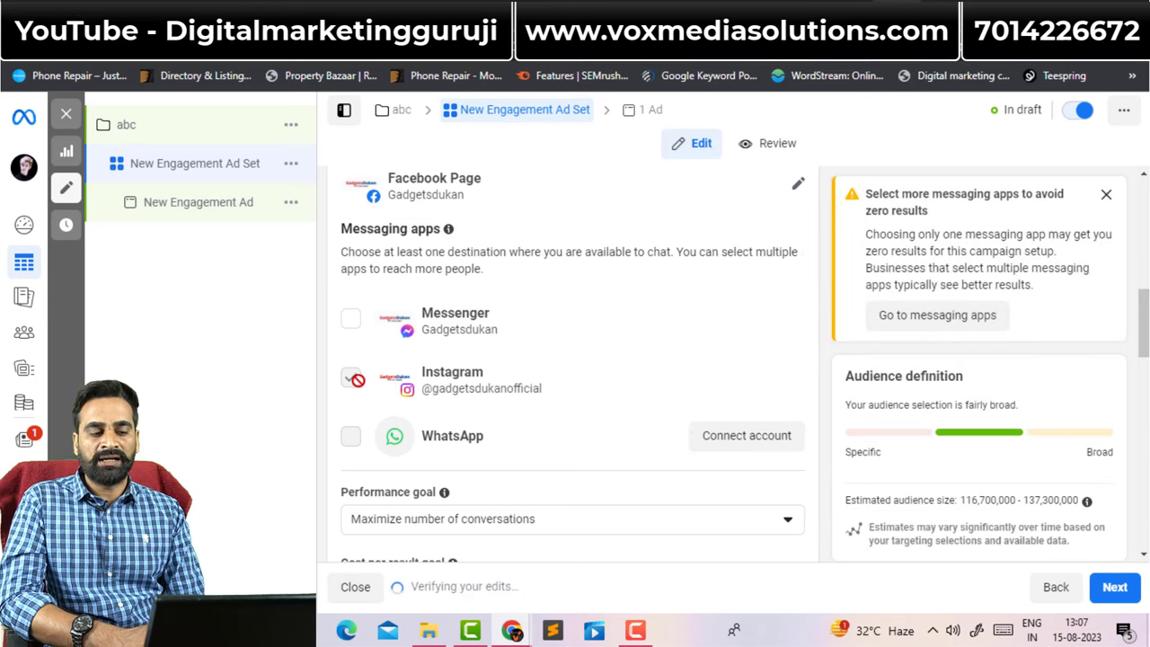
pyautogui.moveTo(352, 380)
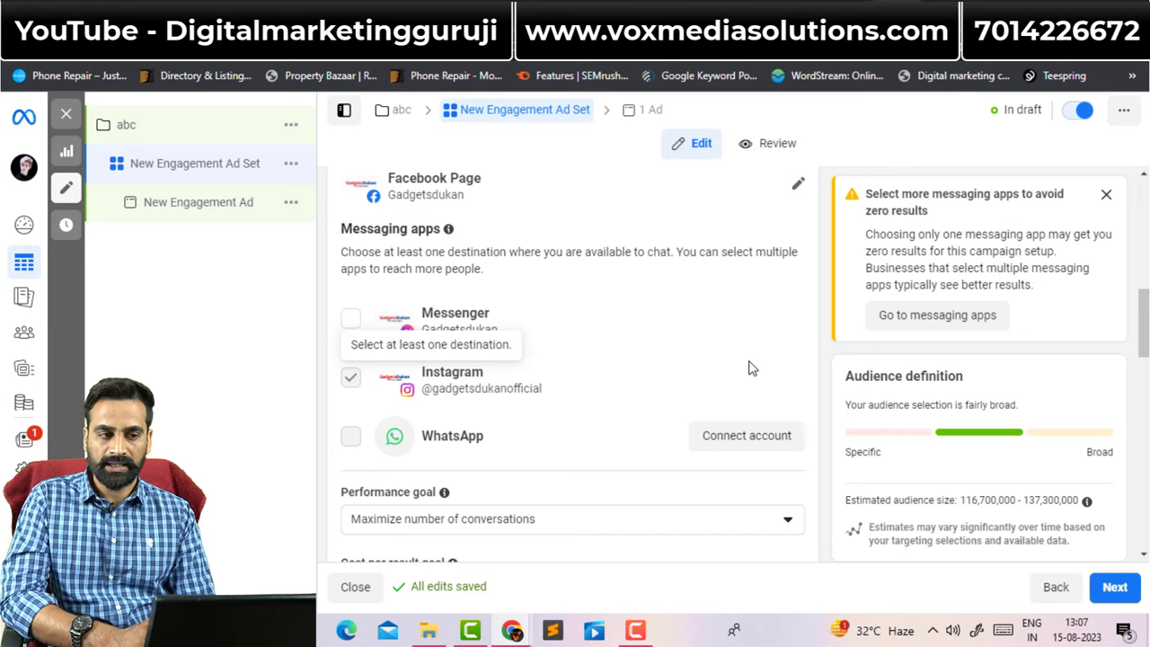
# Step: Set the conversion location to Website and review its performance goal, Pixel and cost per result options
pyautogui.scroll(3, 1142, 296)
pyautogui.scroll(4, 1145, 209)
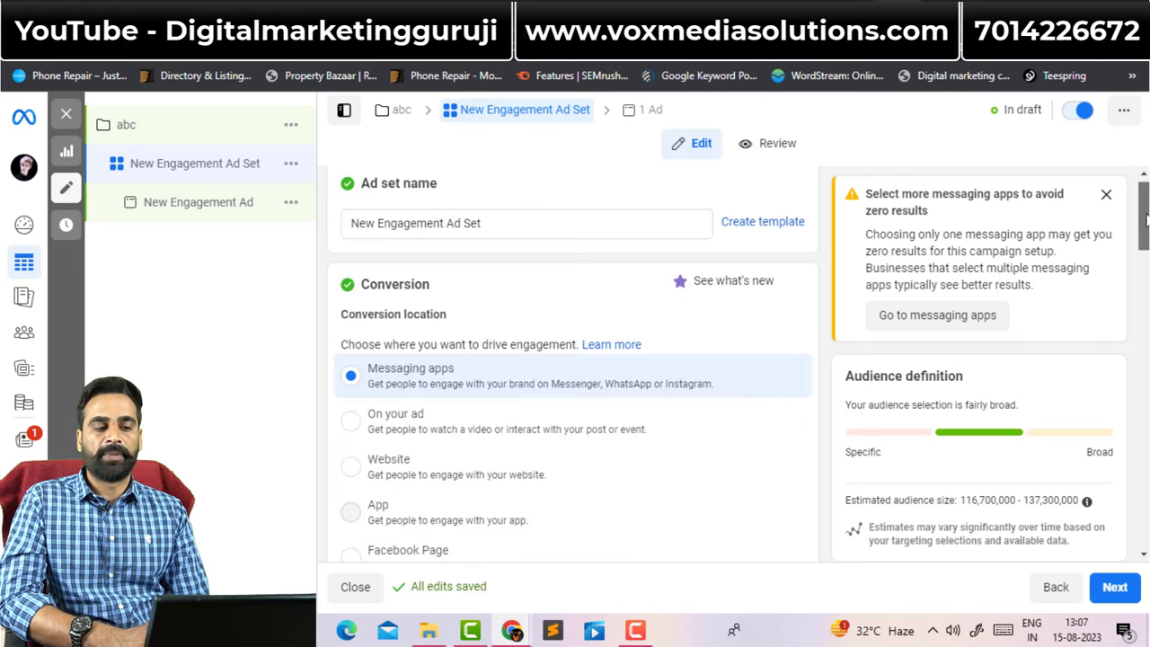
pyautogui.click(352, 469)
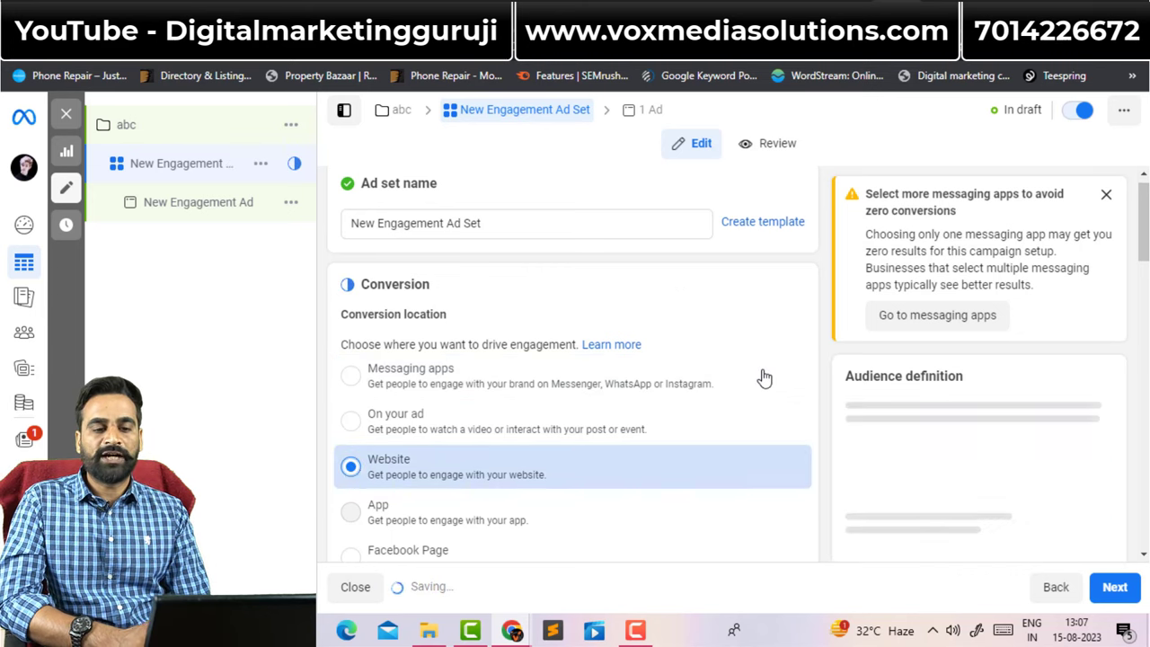
pyautogui.scroll(-6, 1145, 231)
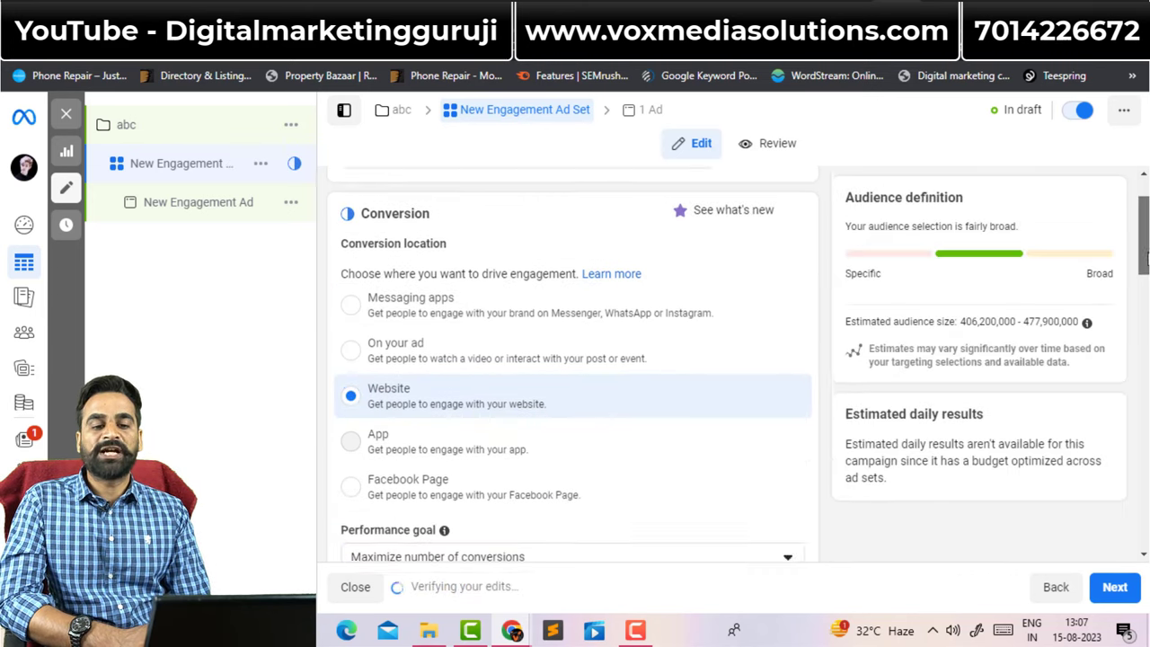
pyautogui.scroll(3, 572, 364)
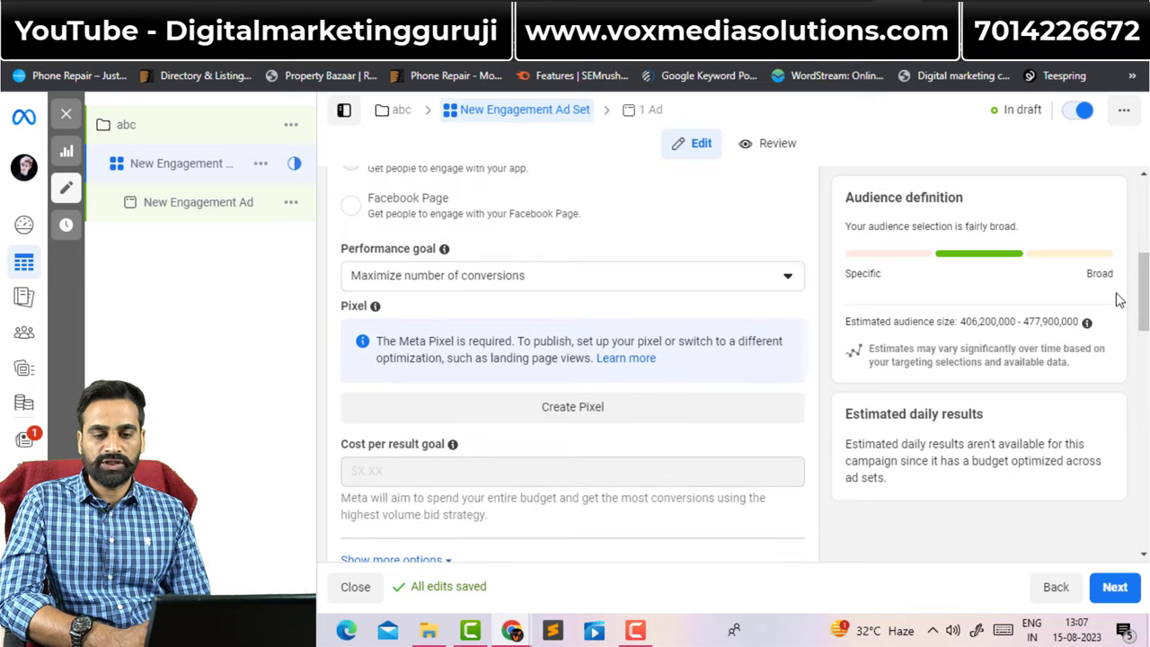
pyautogui.scroll(3, 1129, 303)
pyautogui.scroll(1, 742, 364)
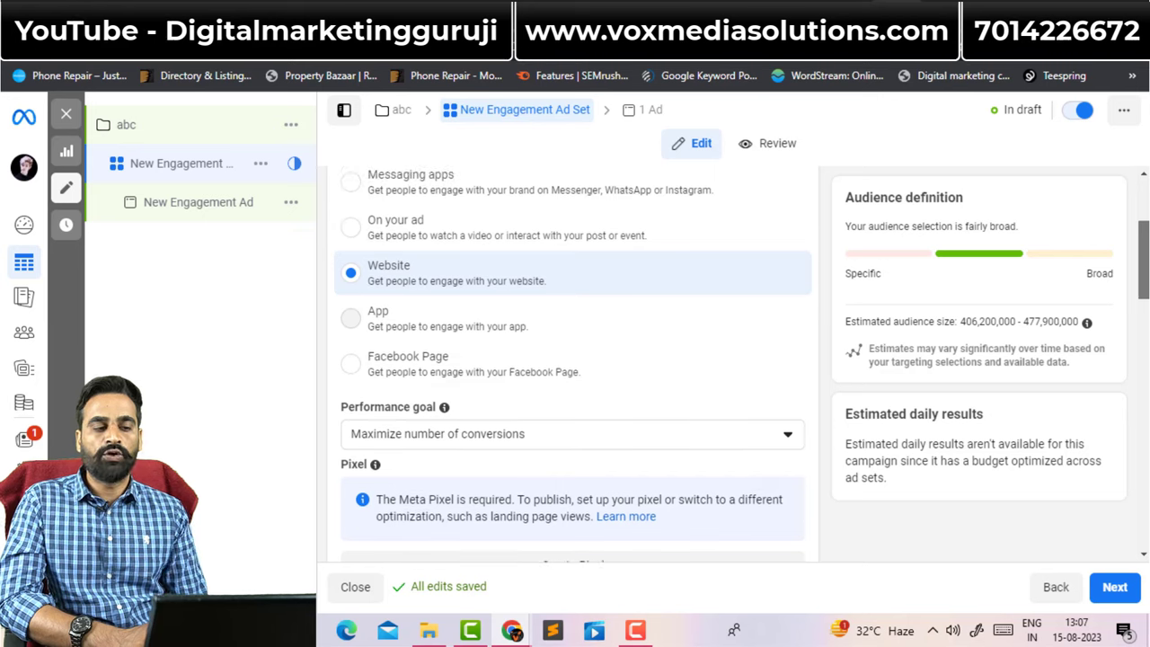
# Step: Switch the Website ad set to Manual placements and review the available platforms and placements
pyautogui.scroll(-20, 572, 364)
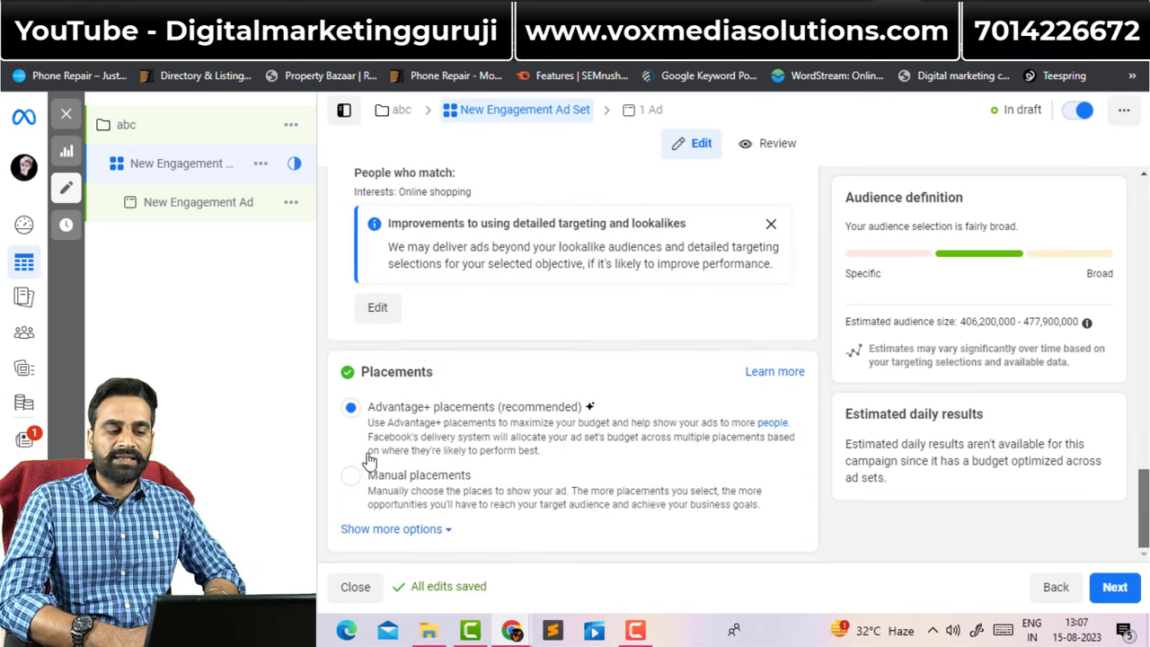
pyautogui.click(817, 467)
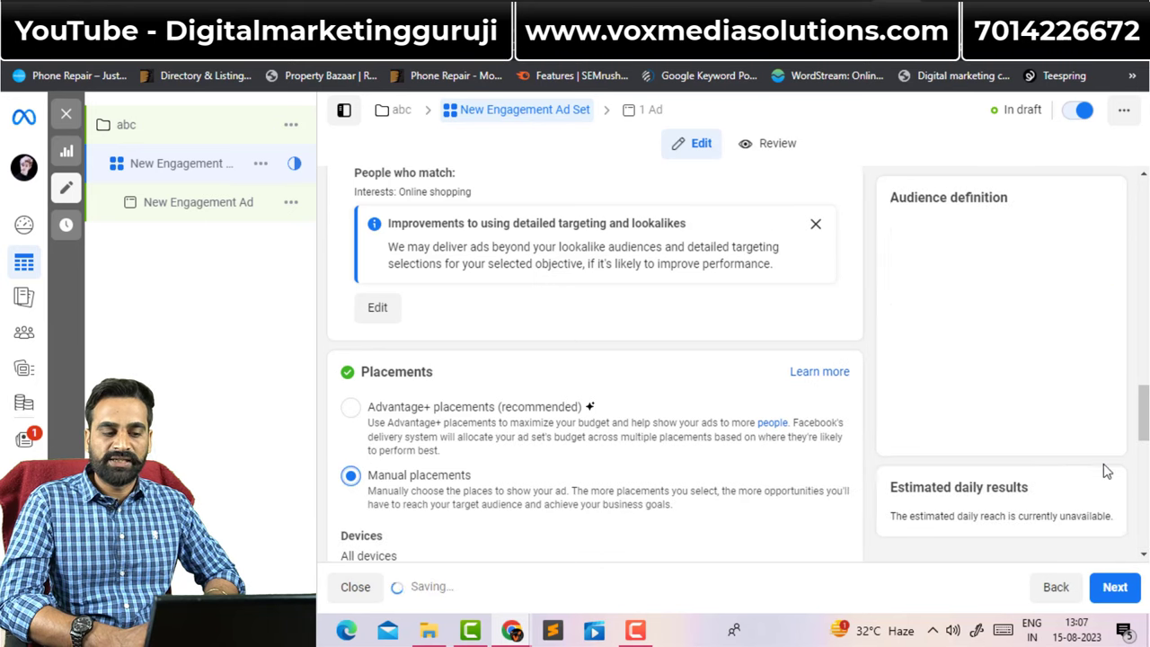
pyautogui.scroll(-2, 1104, 470)
pyautogui.scroll(-4, 662, 225)
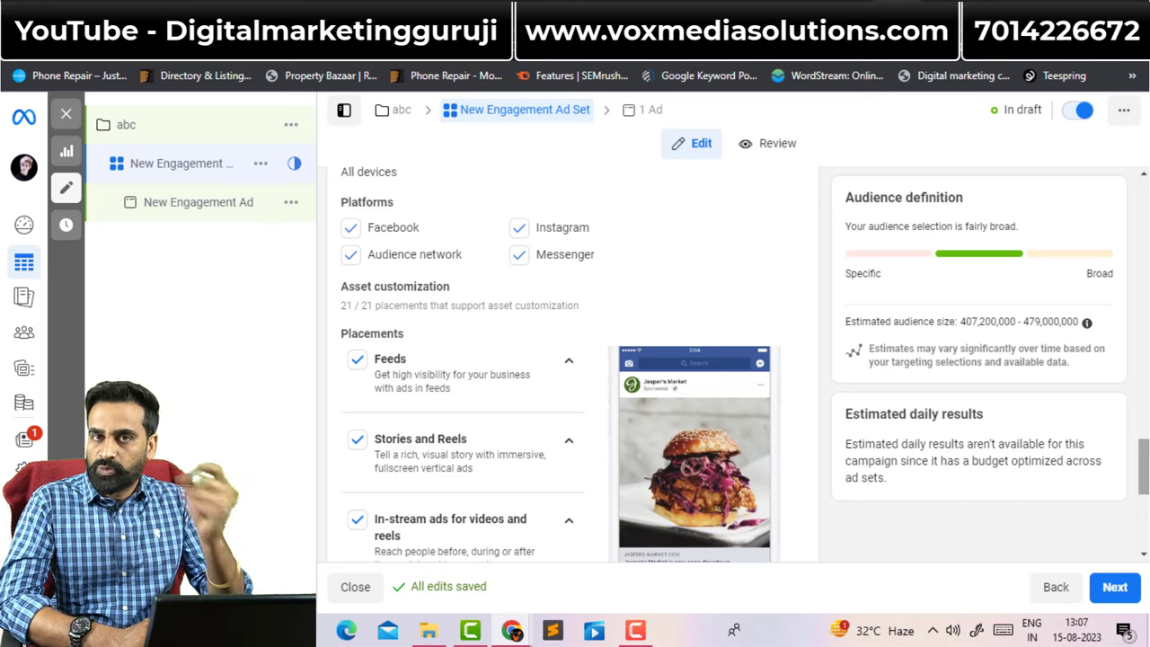
# Step: Set the conversion location to Facebook Page and review the ad set's settings through to Placements
pyautogui.scroll(15, 572, 363)
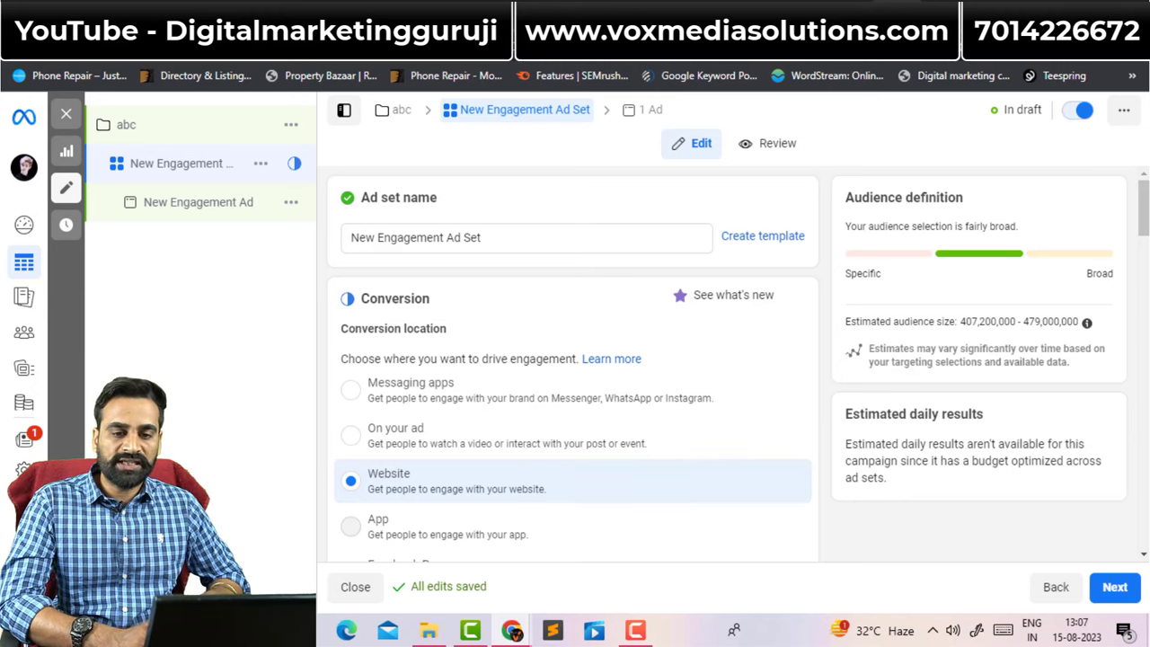
pyautogui.scroll(-2, 539, 431)
pyautogui.scroll(-1, 356, 377)
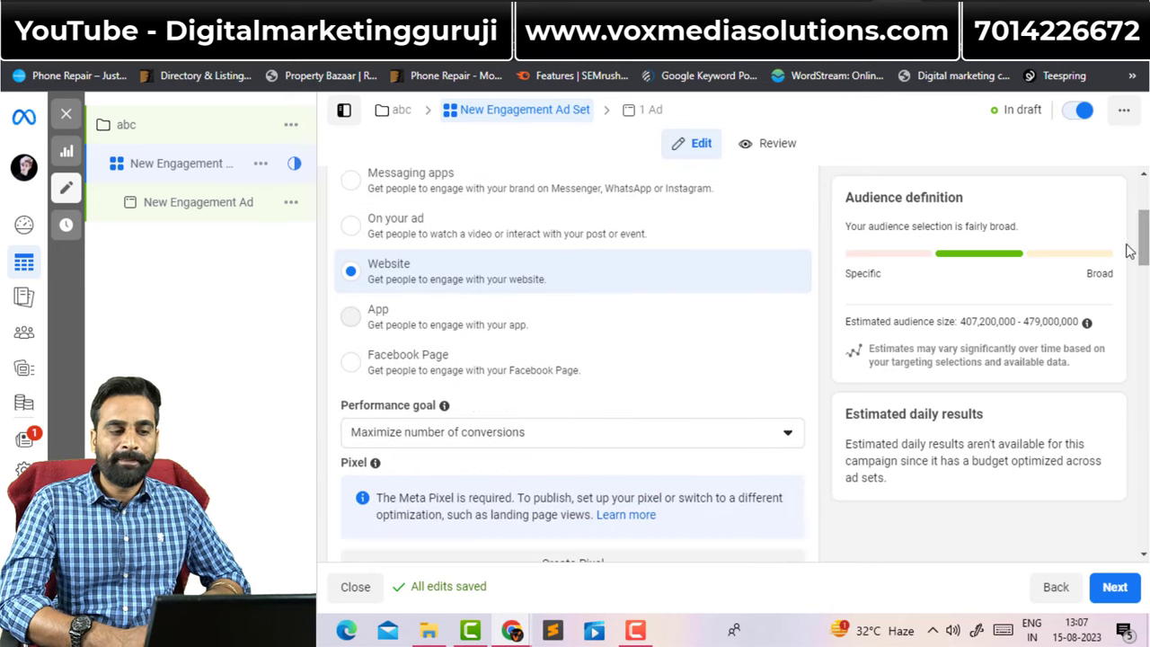
pyautogui.click(351, 363)
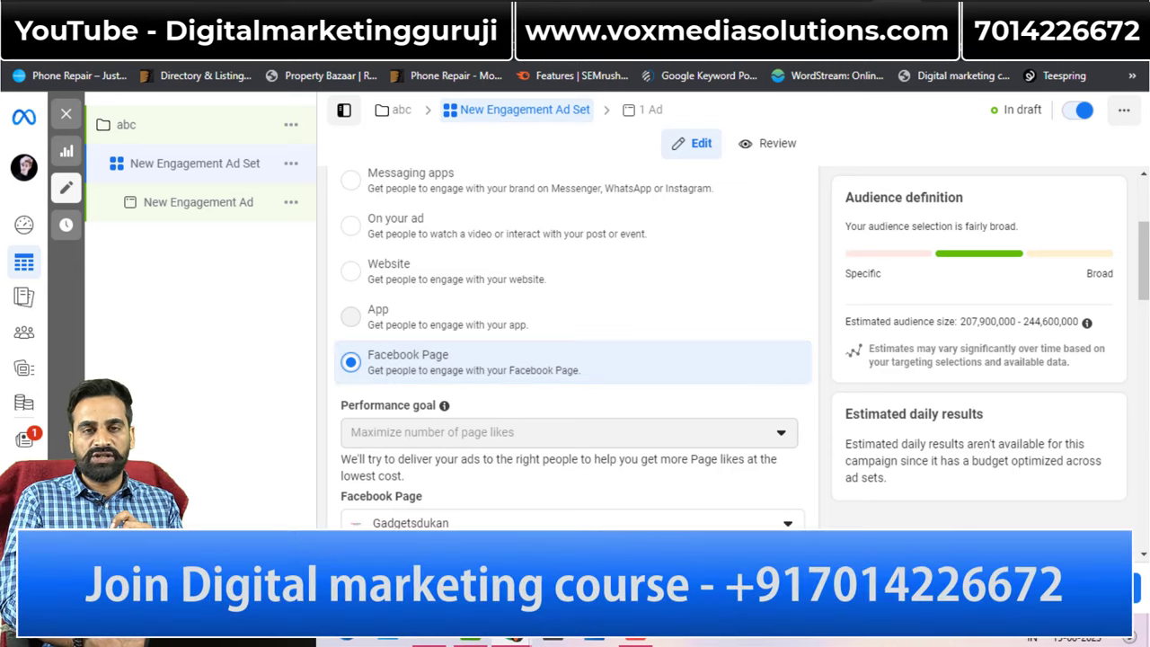
pyautogui.scroll(-15, 572, 350)
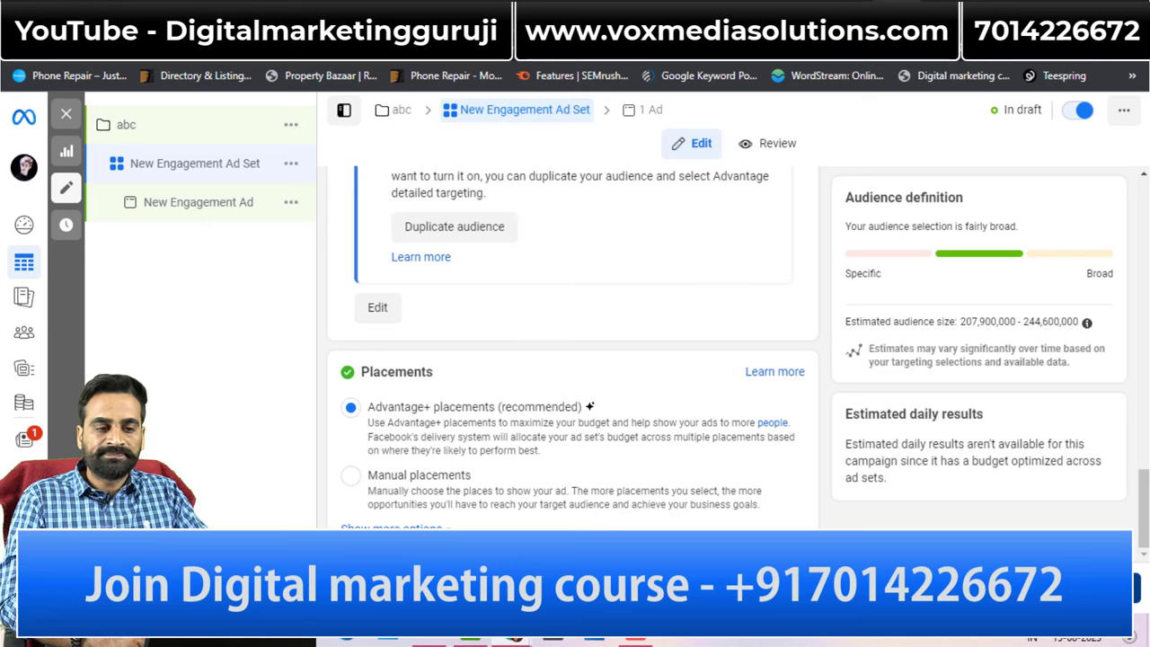
# Step: Open the New Engagement Ad, dismiss the video creation recommendation and review its identity, setup and creative sections
pyautogui.click(198, 201)
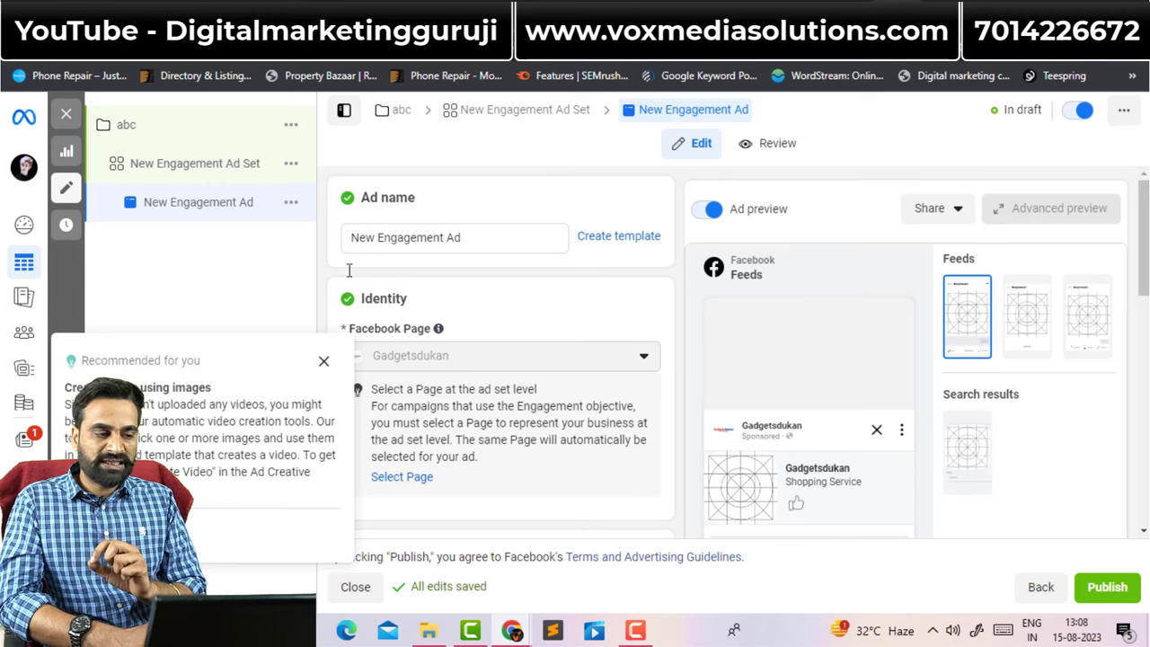
pyautogui.click(323, 360)
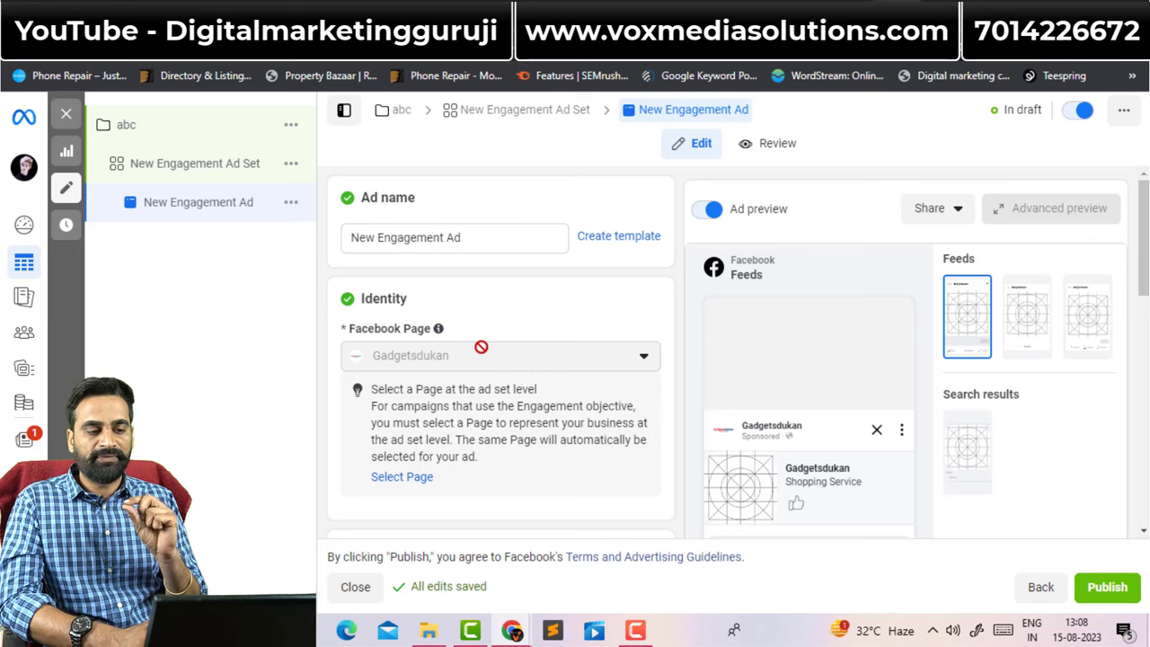
pyautogui.scroll(-2, 1051, 288)
pyautogui.scroll(-2, 535, 328)
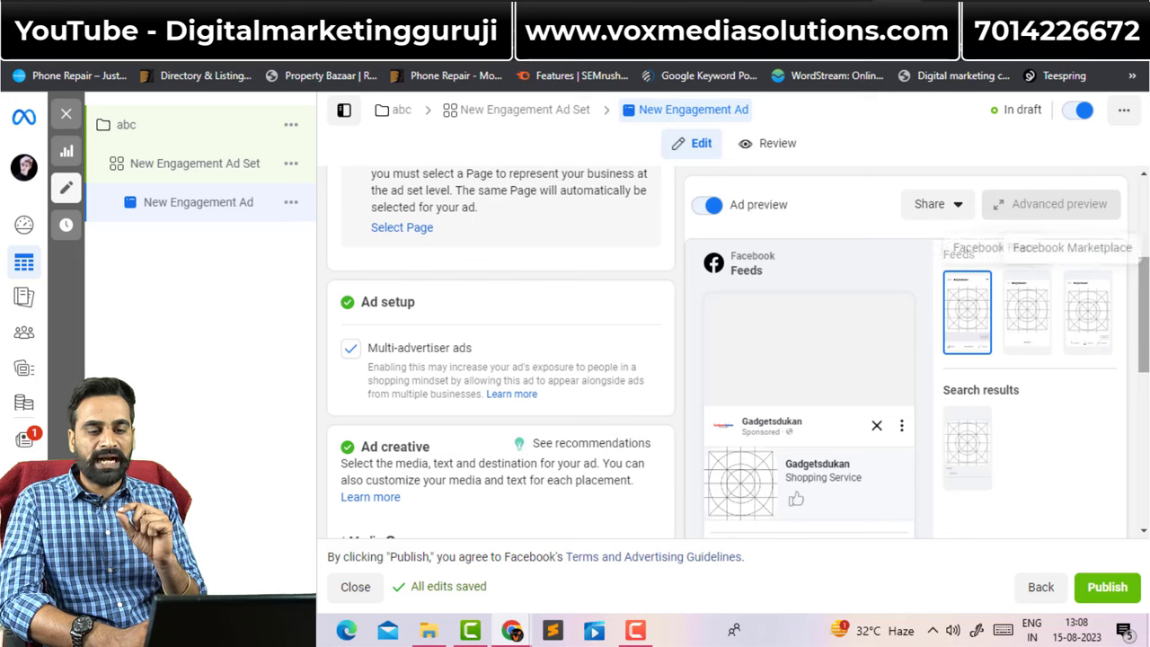
pyautogui.scroll(-3, 501, 360)
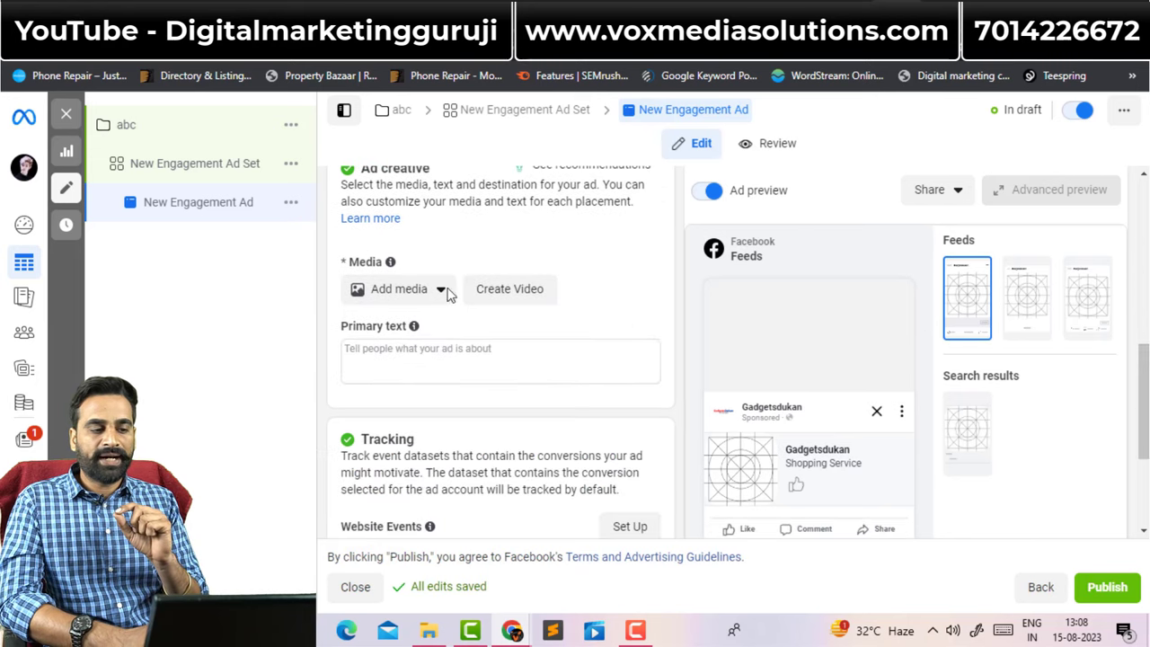
# Step: Add the 1000 × 1000 WhatsApp image from the account images as the ad's media and dismiss the recommendation notice
pyautogui.click(399, 290)
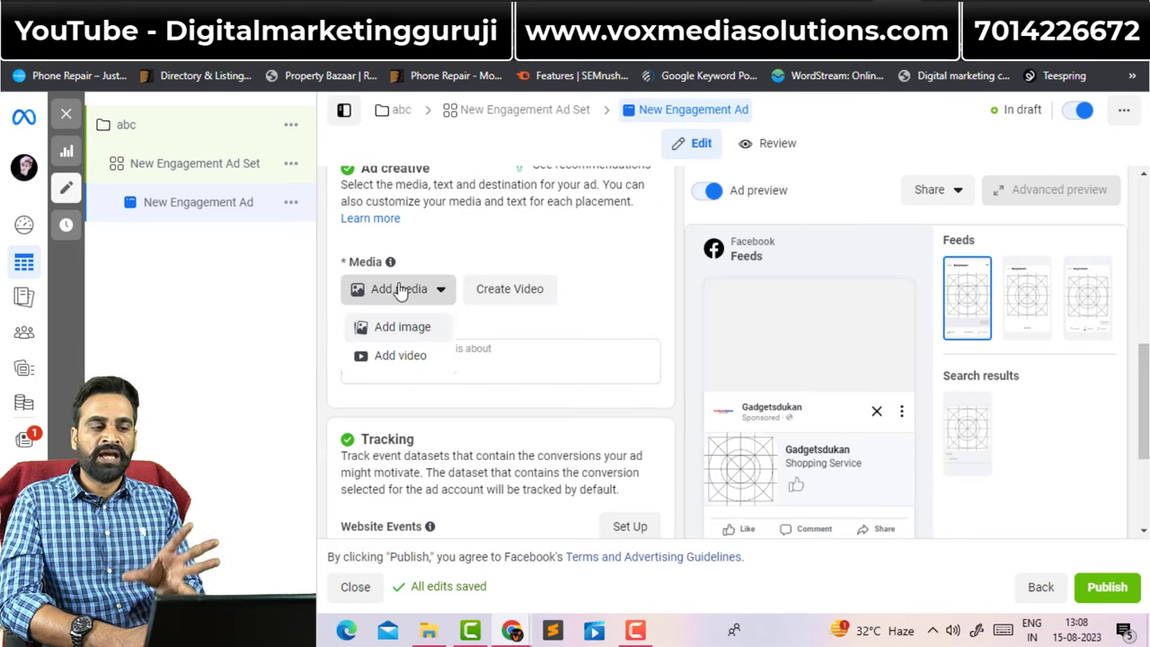
pyautogui.click(397, 329)
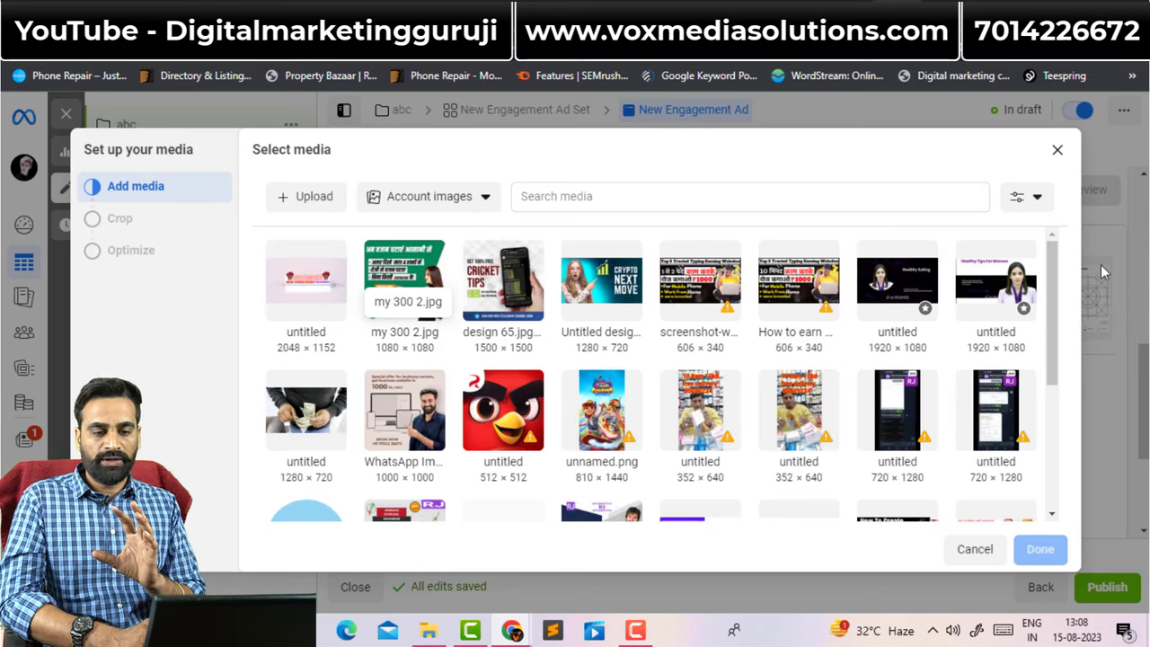
pyautogui.scroll(-1, 1057, 358)
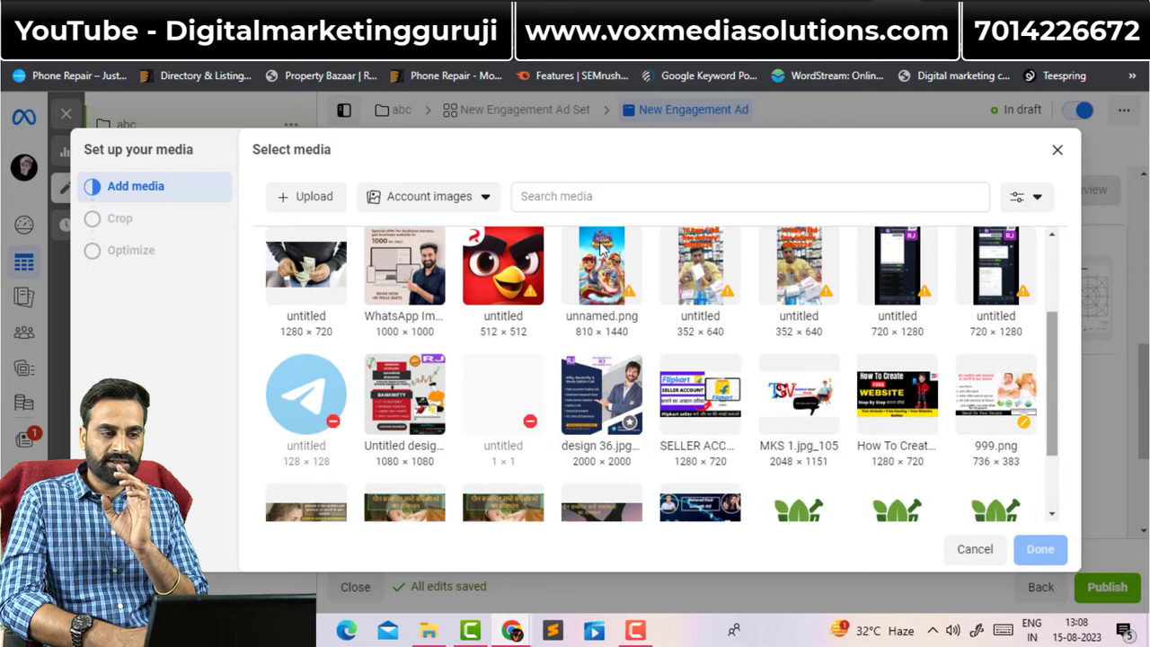
pyautogui.click(378, 306)
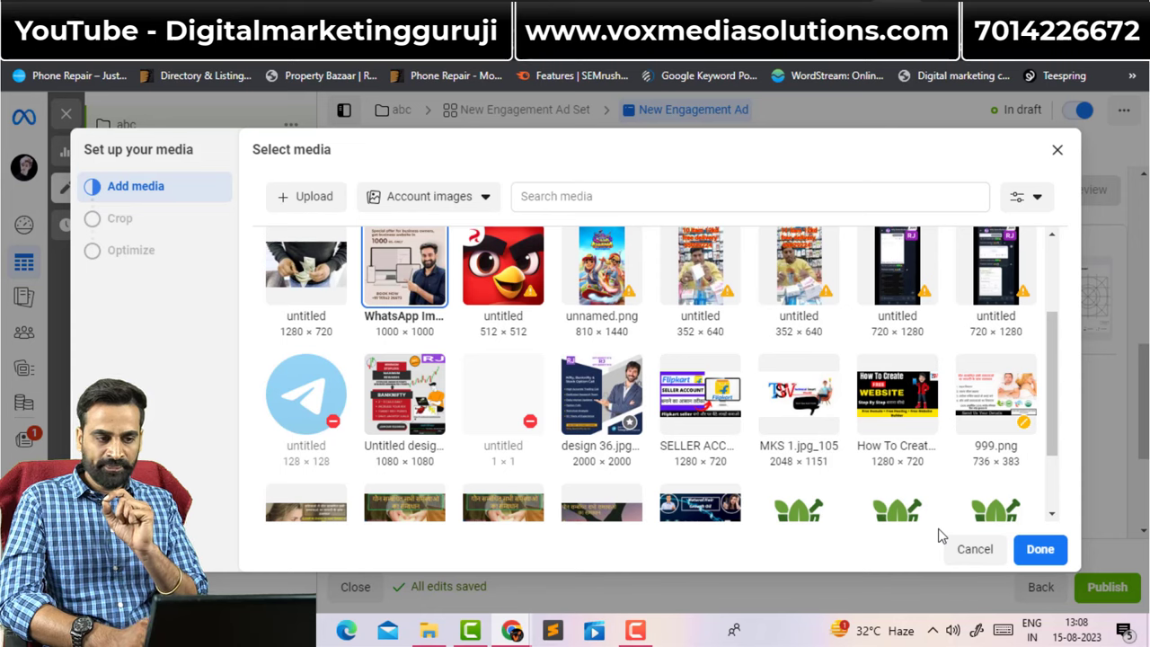
pyautogui.click(1039, 549)
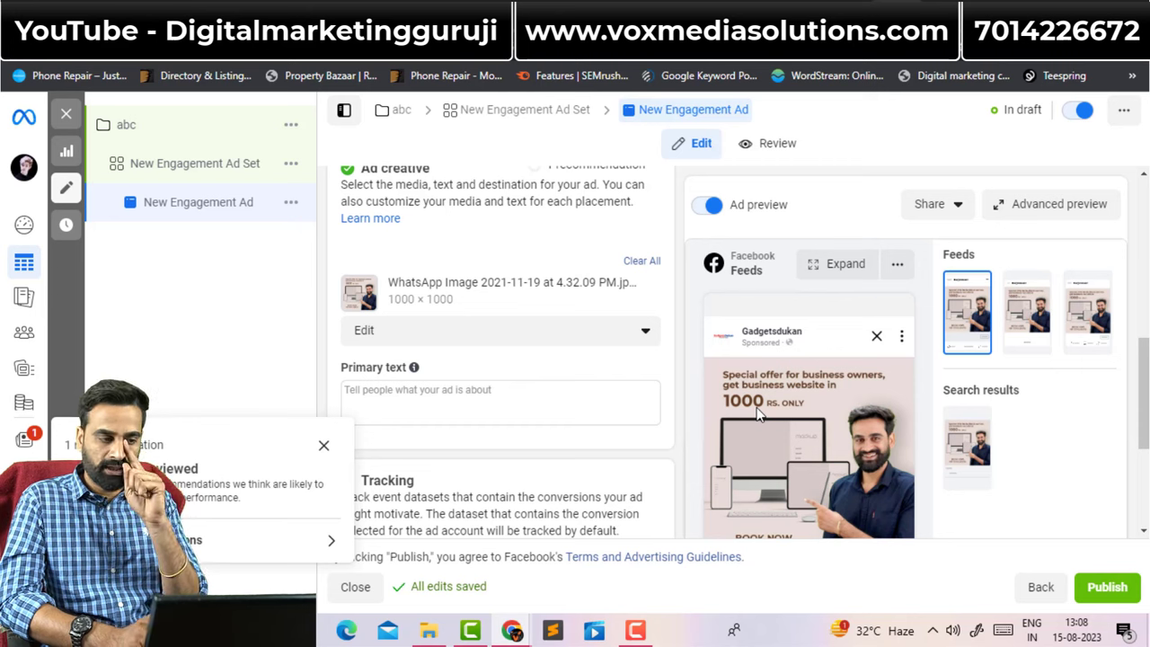
pyautogui.click(324, 445)
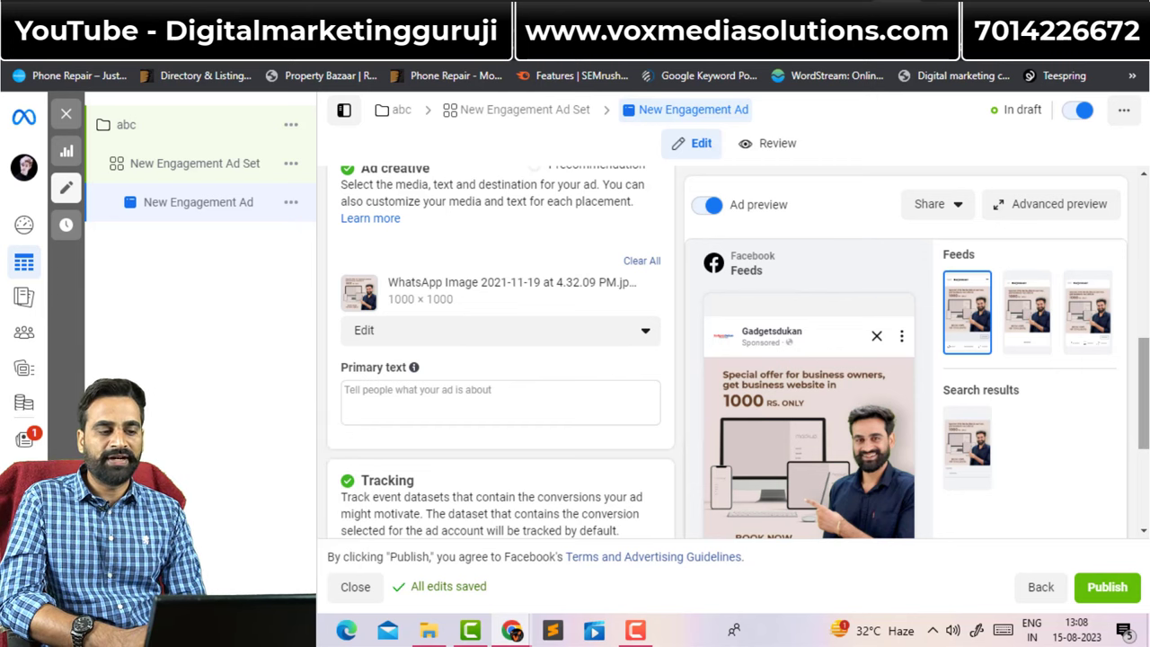
# Step: Enter the ad's primary text "if you want to make website for your business, then we are offering you website in 1000 only."
pyautogui.click(531, 408)
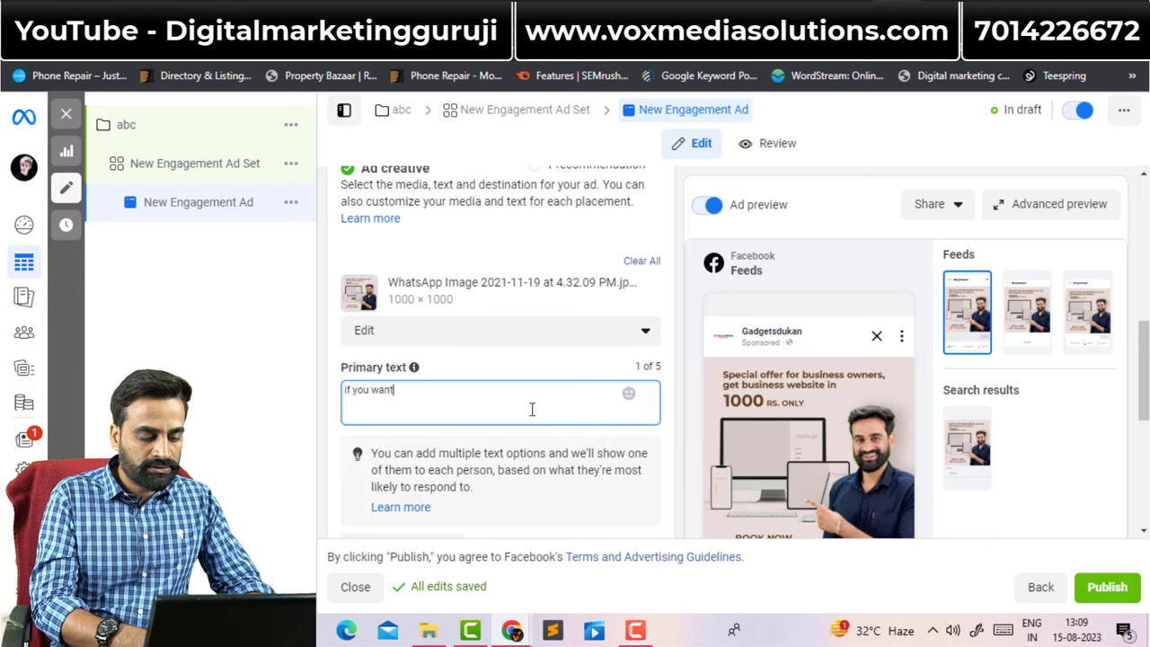
pyautogui.write('ake ')
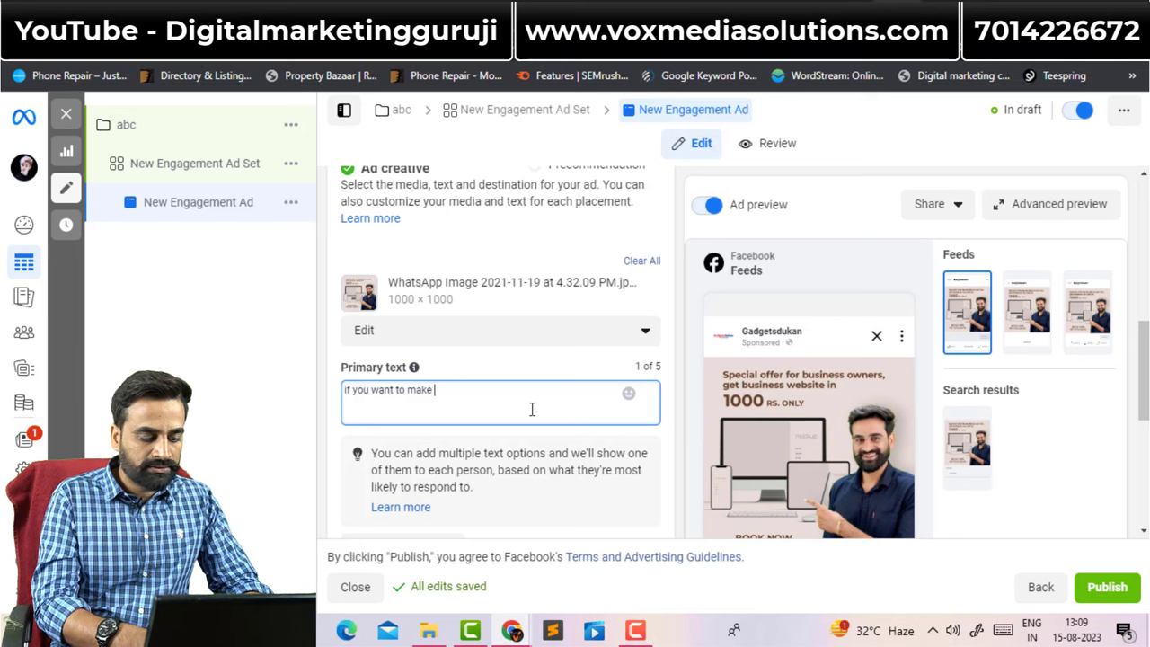
pyautogui.write('web')
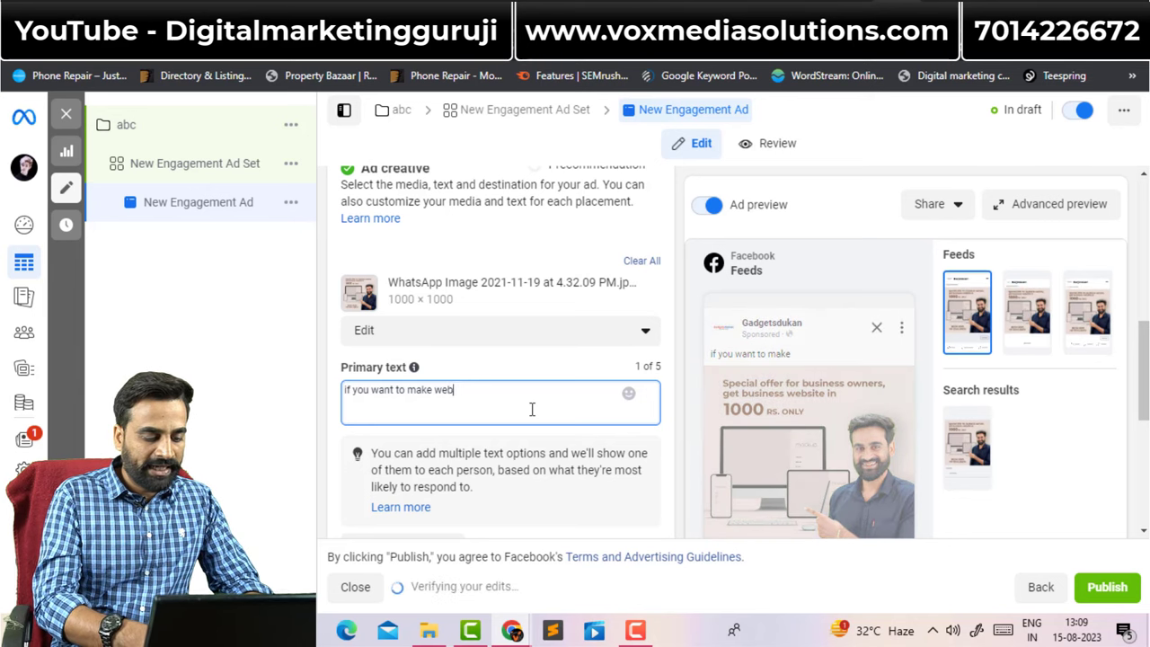
pyautogui.write('site for your b')
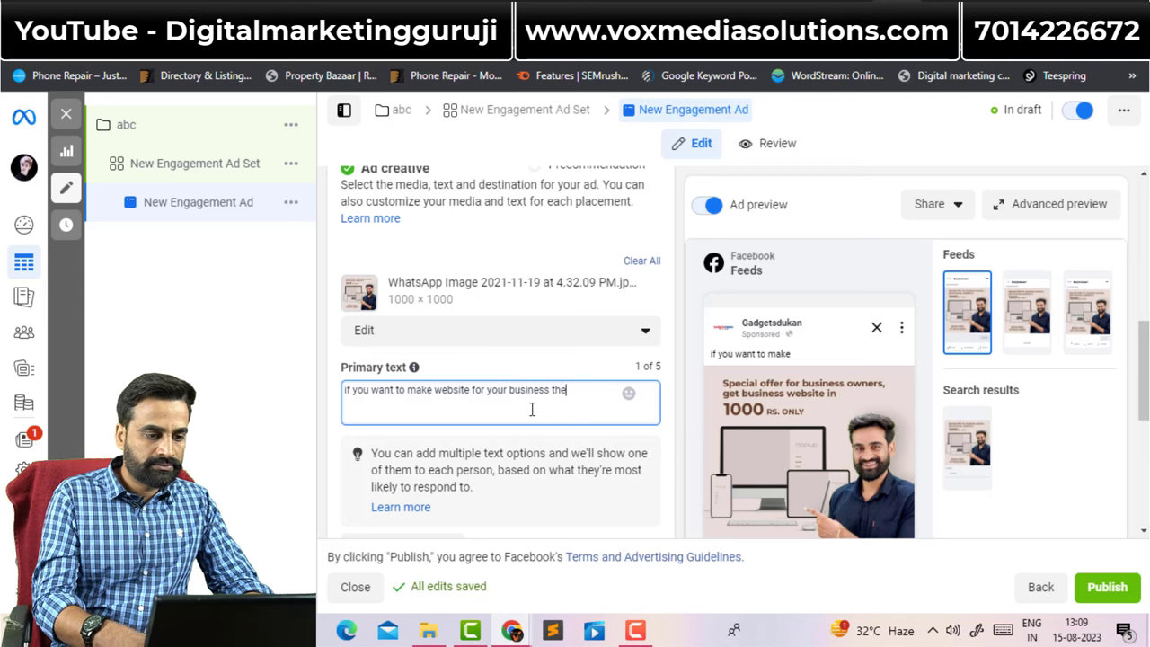
pyautogui.write('usiness, t')
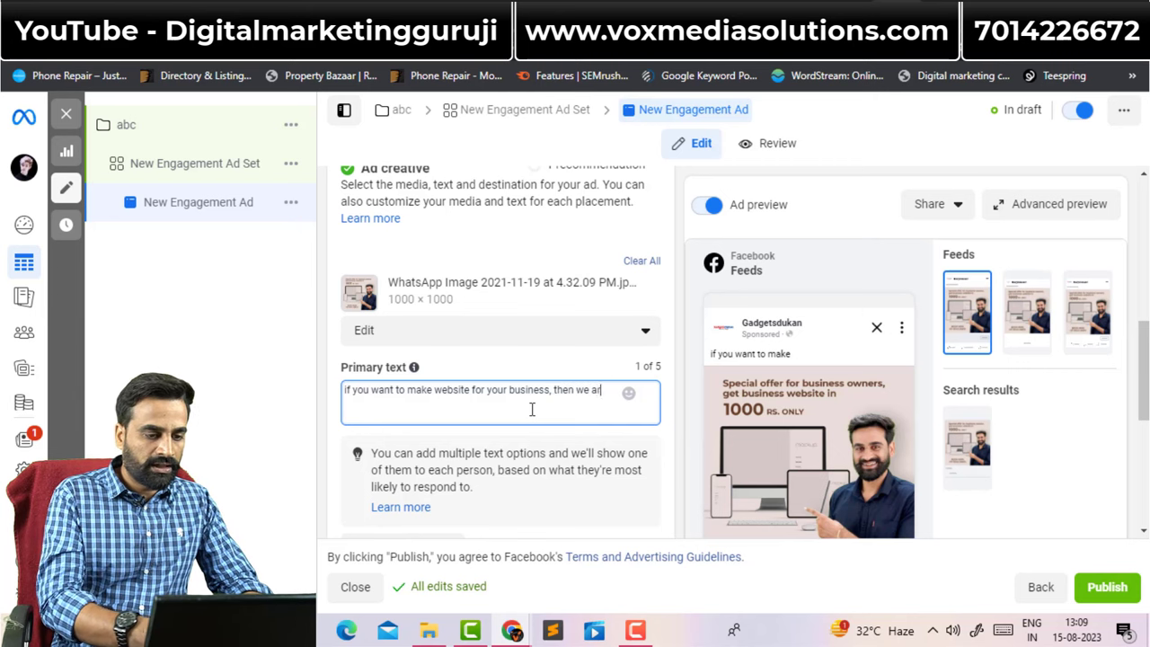
pyautogui.write('hen we are off')
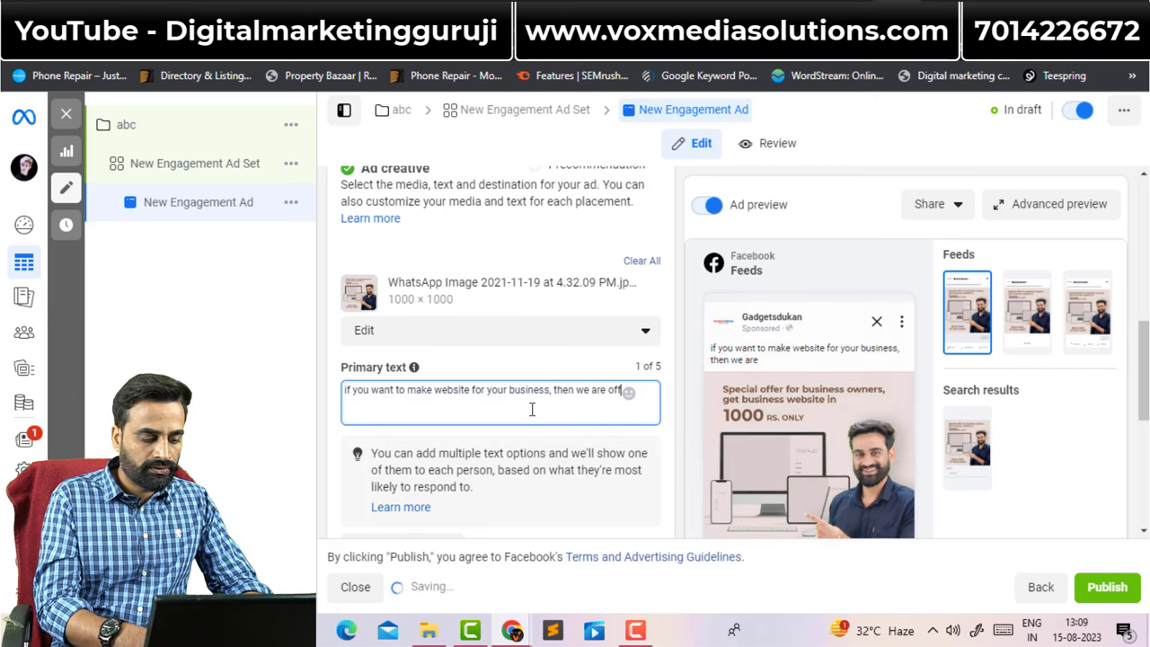
pyautogui.write('ering you website')
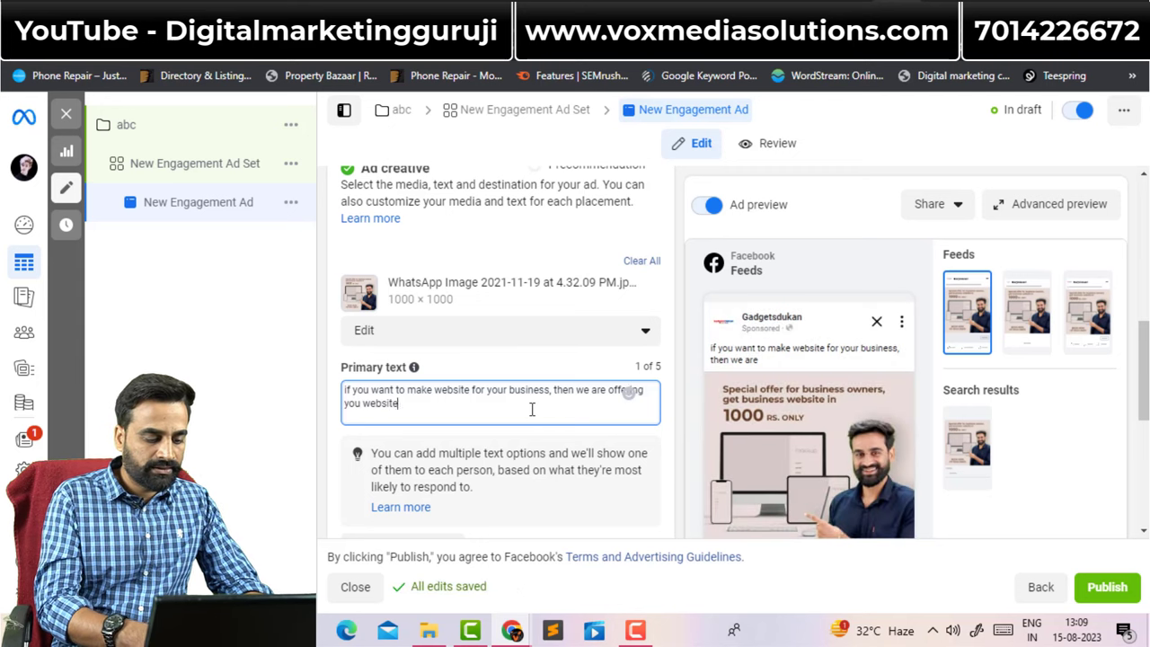
pyautogui.write(' in 1000')
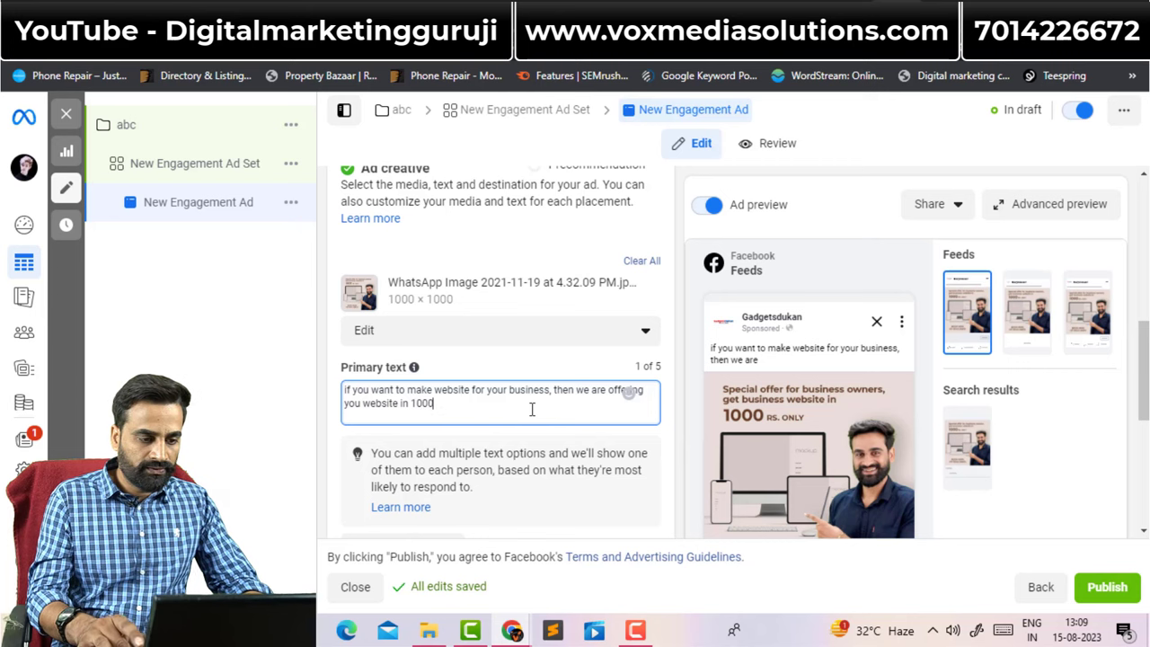
pyautogui.write(' onl')
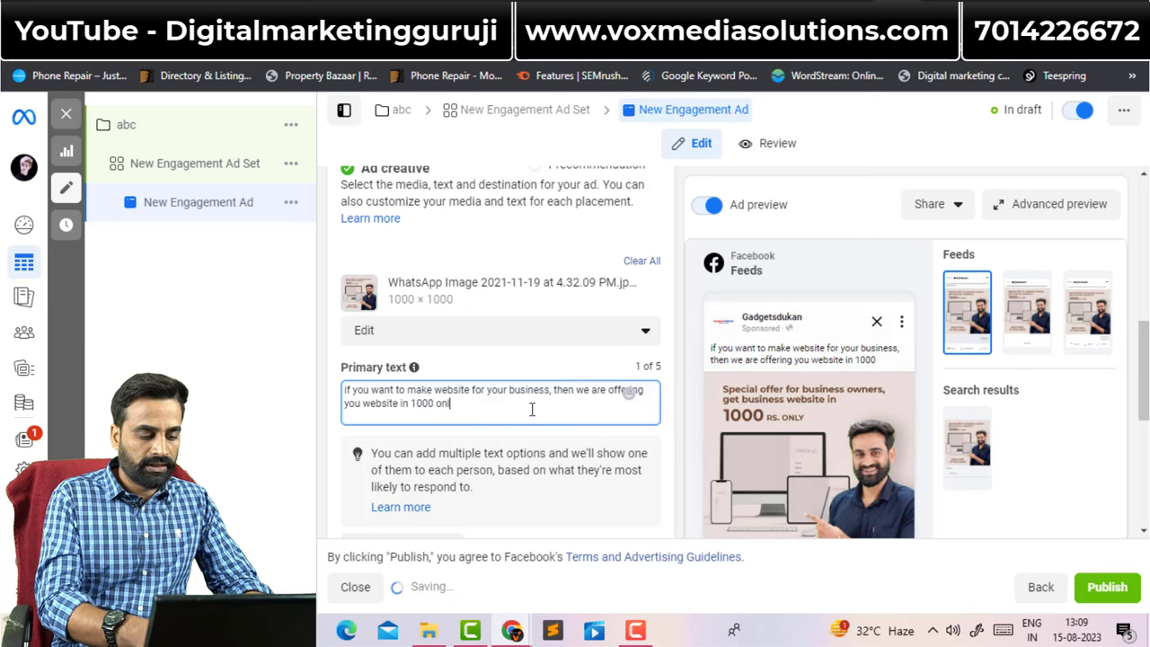
pyautogui.write('y.')
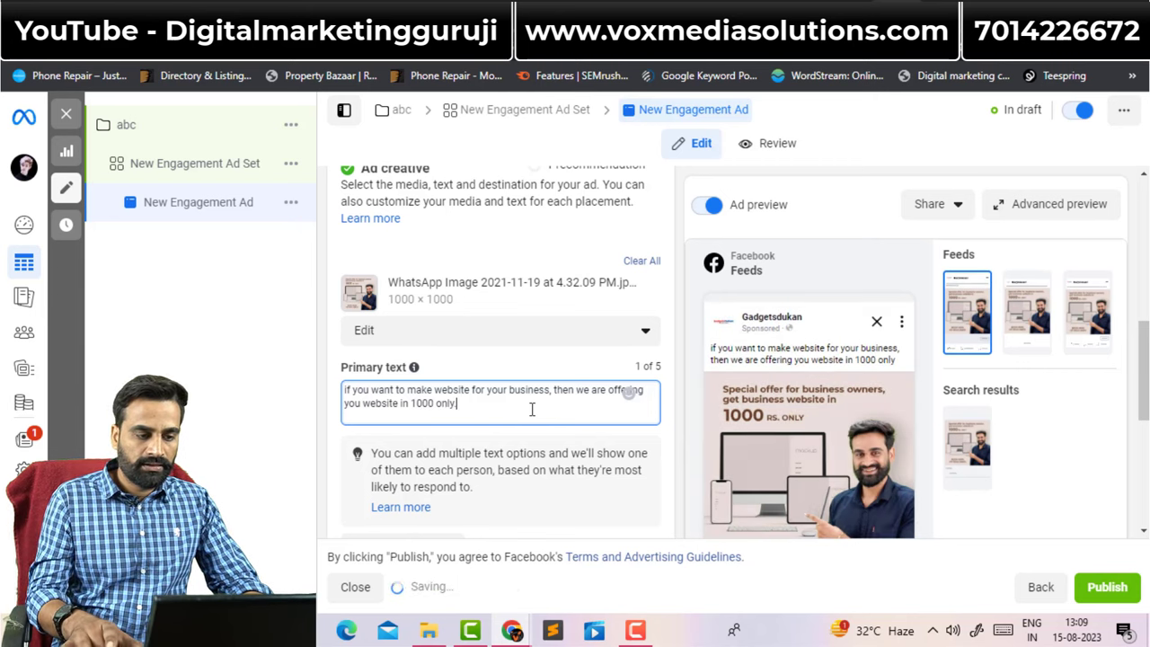
# Step: Add a second paragraph to the primary text: "in this website you will get free hosting for 3 months and free domain name also."
pyautogui.press('Return')
pyautogui.press('Return')
pyautogui.write('in t')
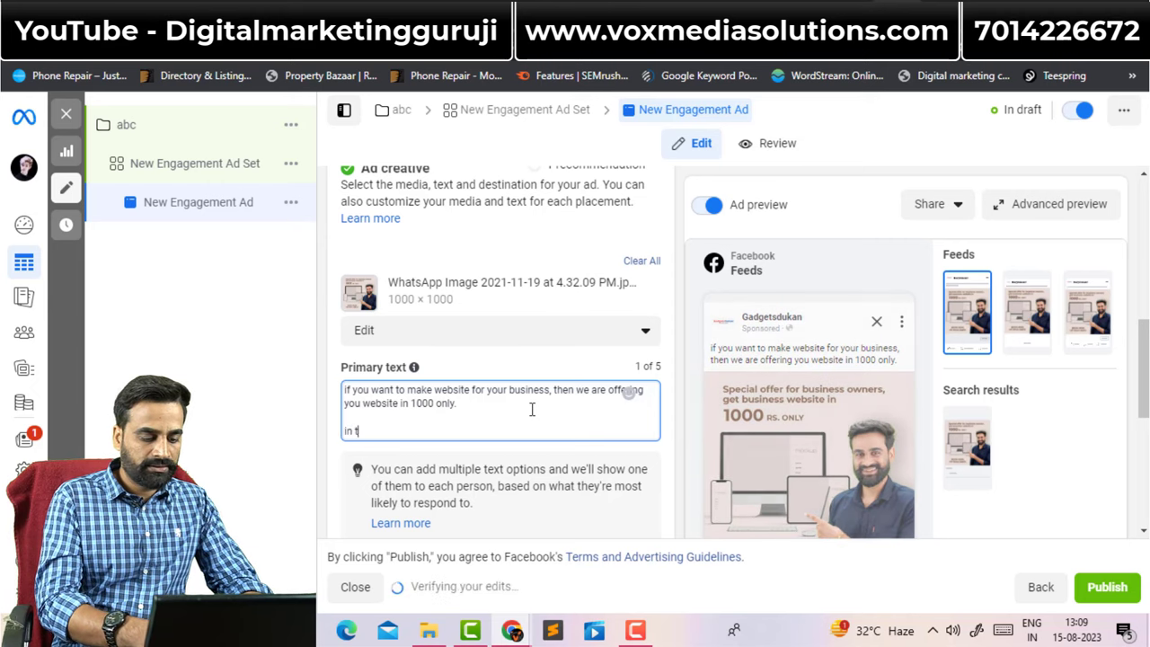
pyautogui.write('his websi')
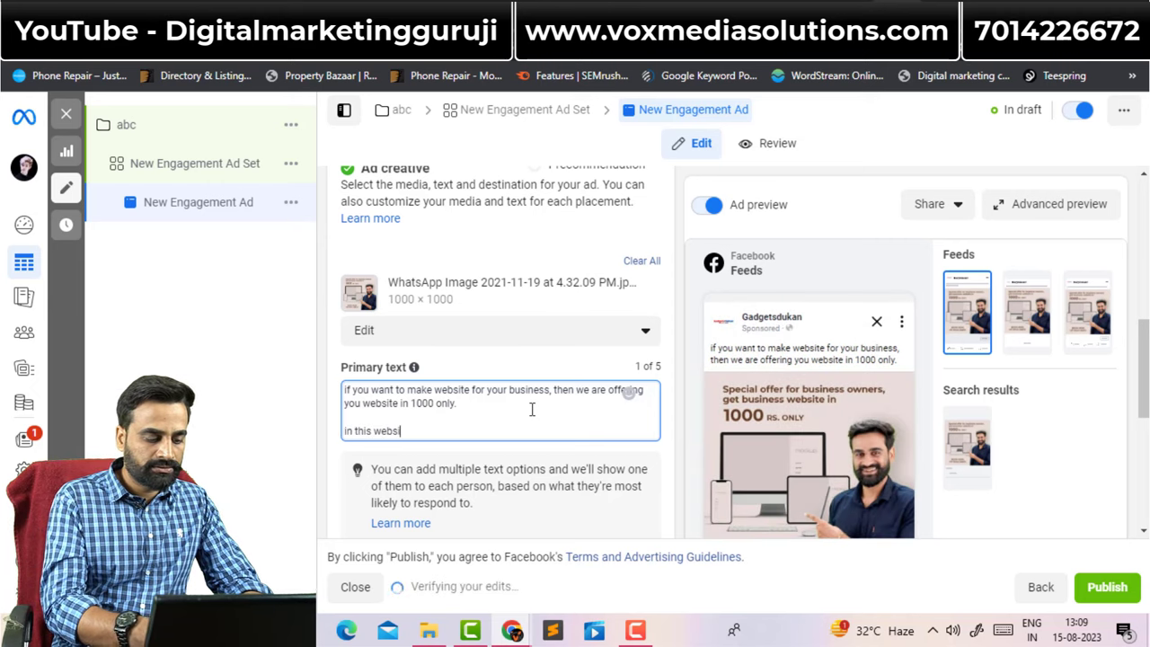
pyautogui.write('te you will get f')
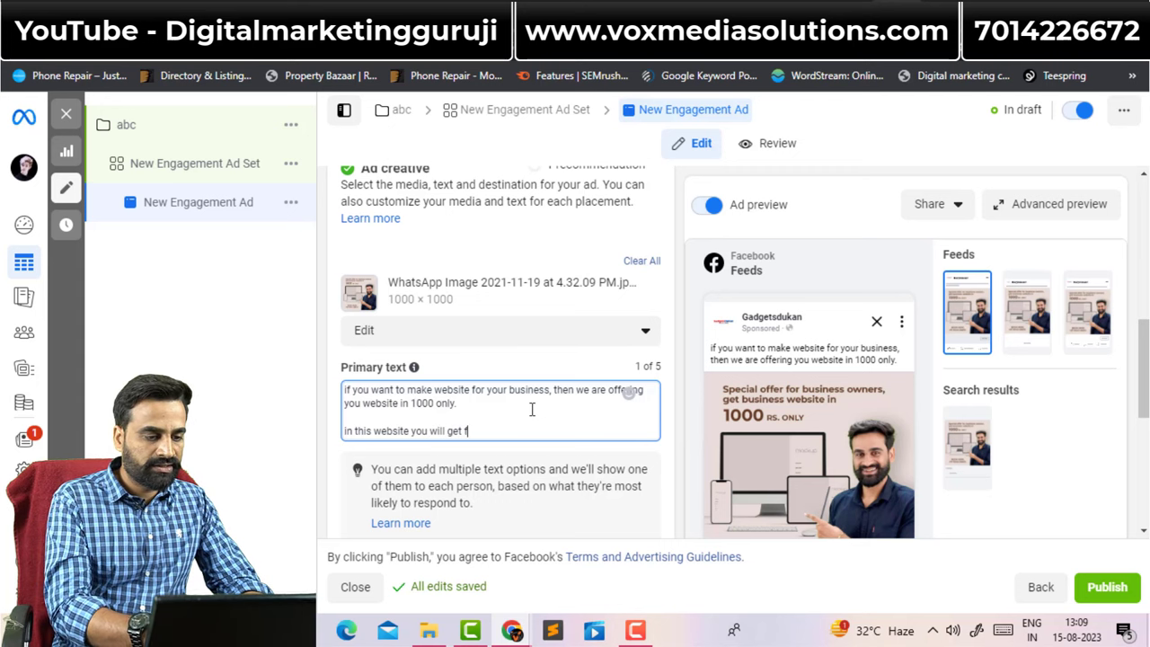
pyautogui.write('ree host')
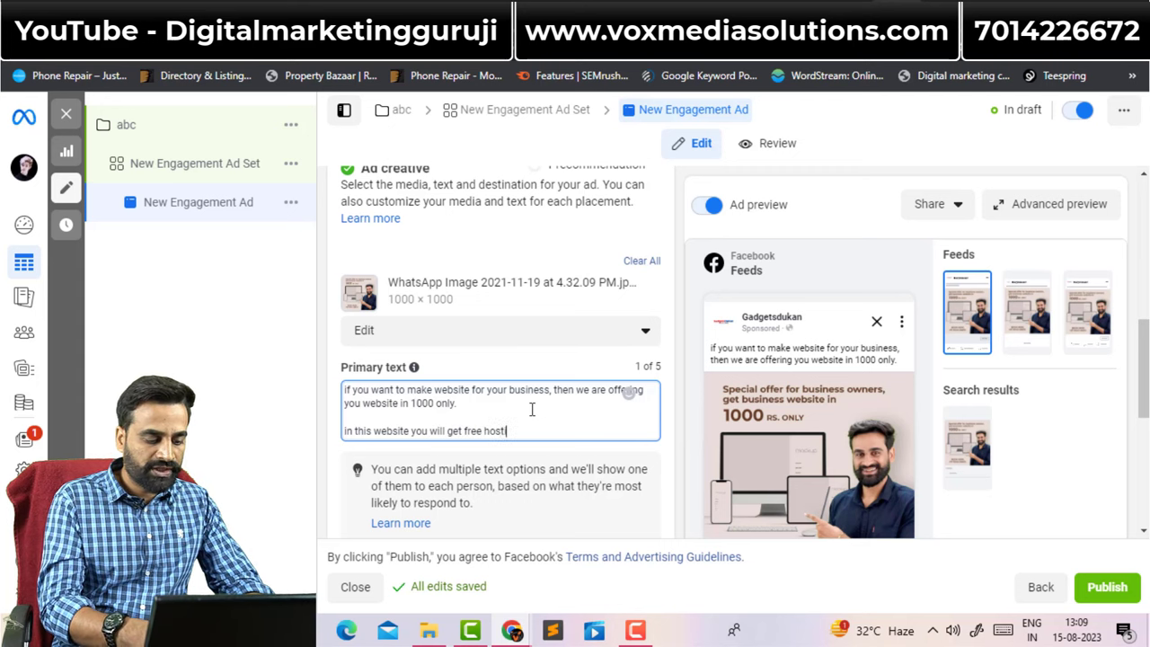
pyautogui.write('ing for 3 months')
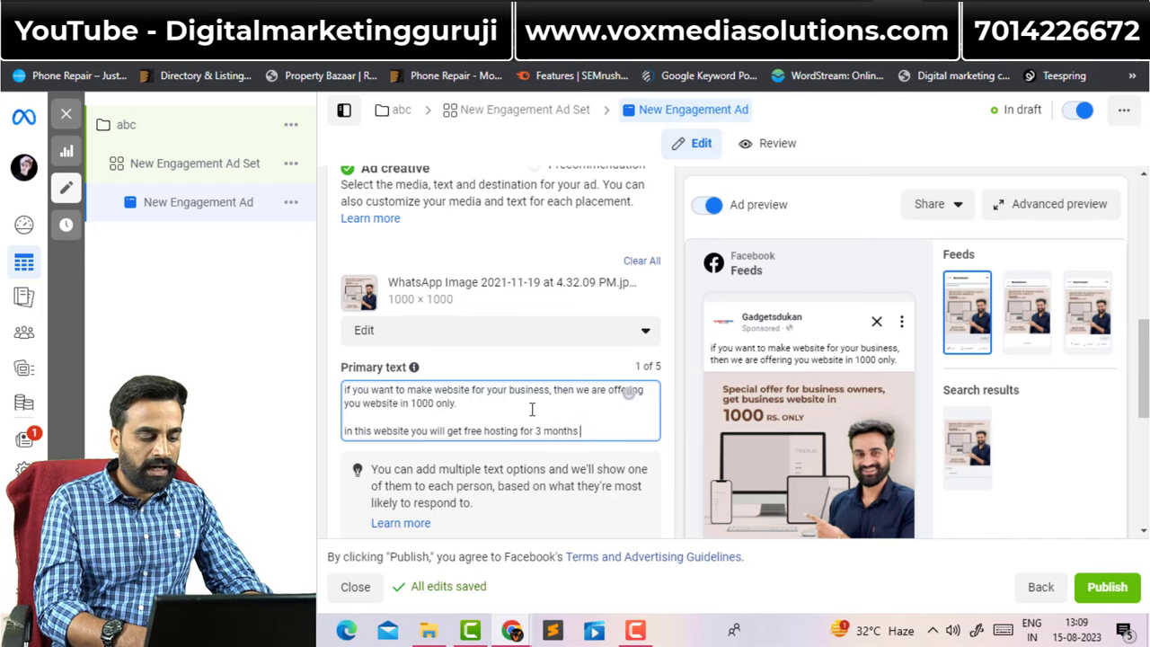
pyautogui.write(' and ')
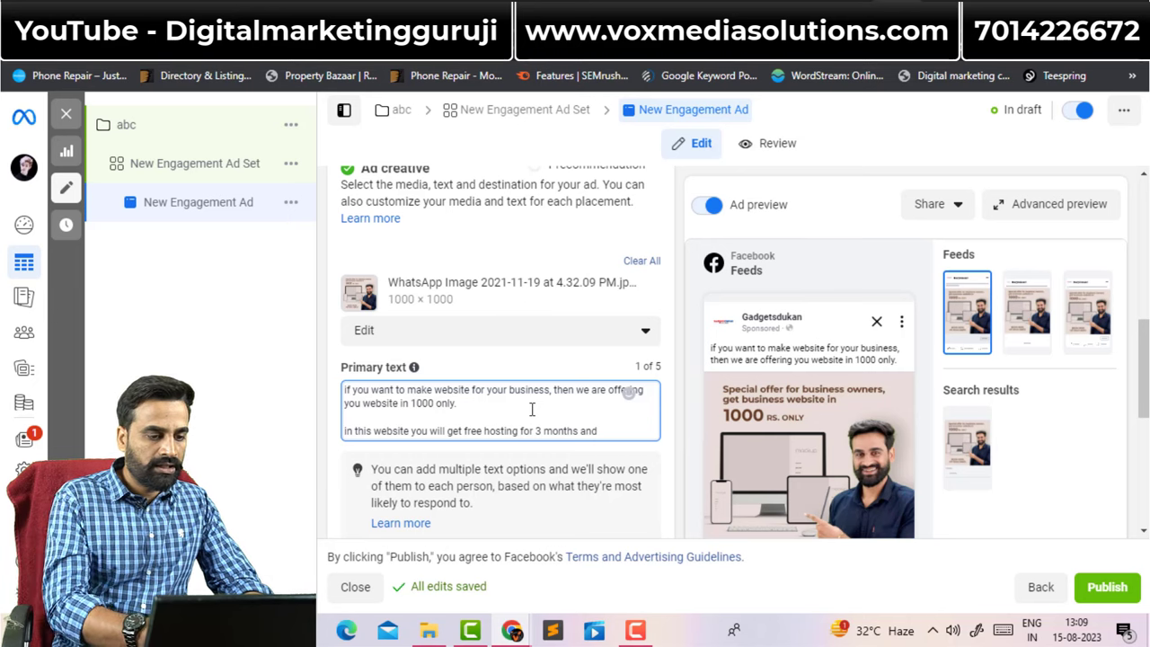
pyautogui.write('free')
pyautogui.write(' domain')
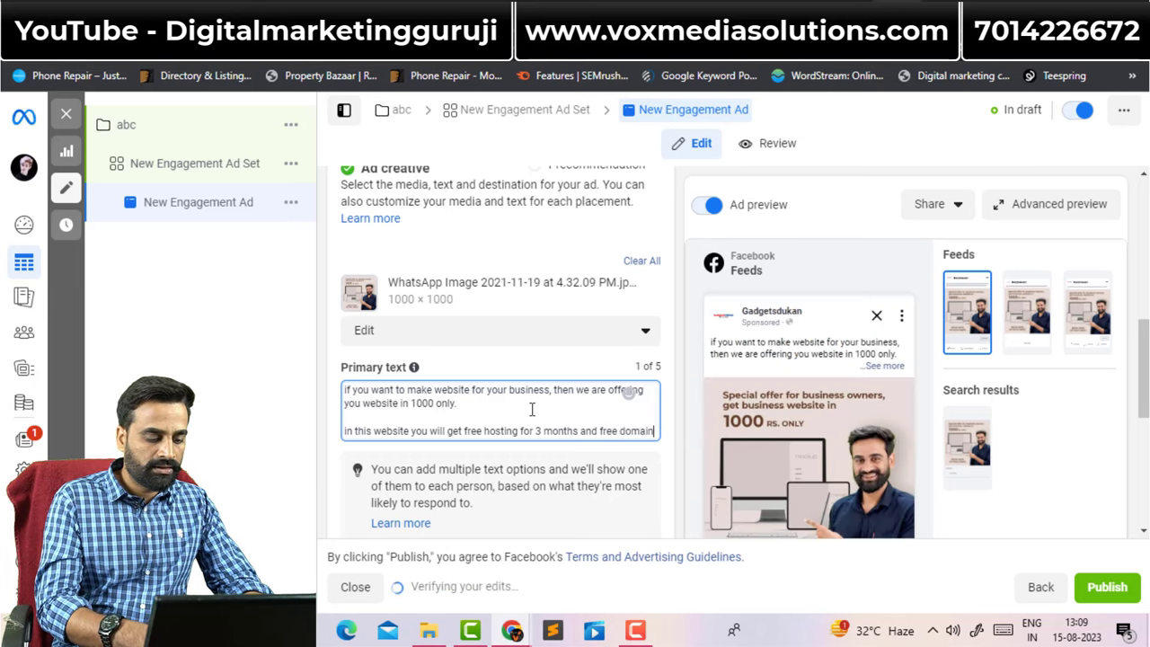
pyautogui.write(' name al')
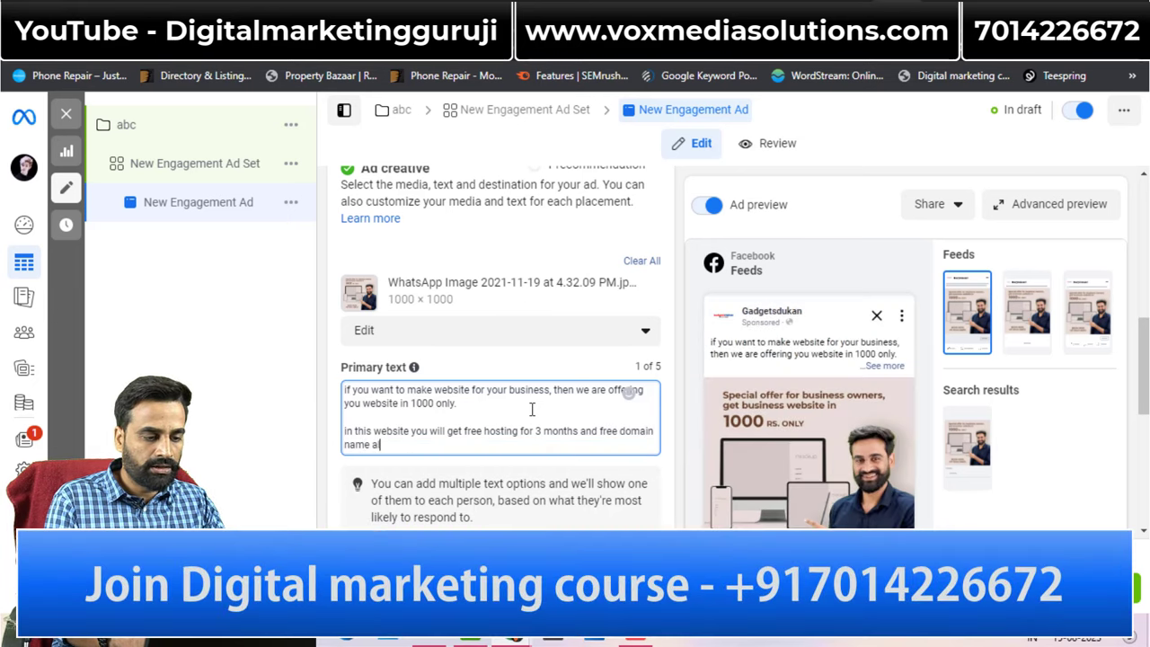
pyautogui.write('so.')
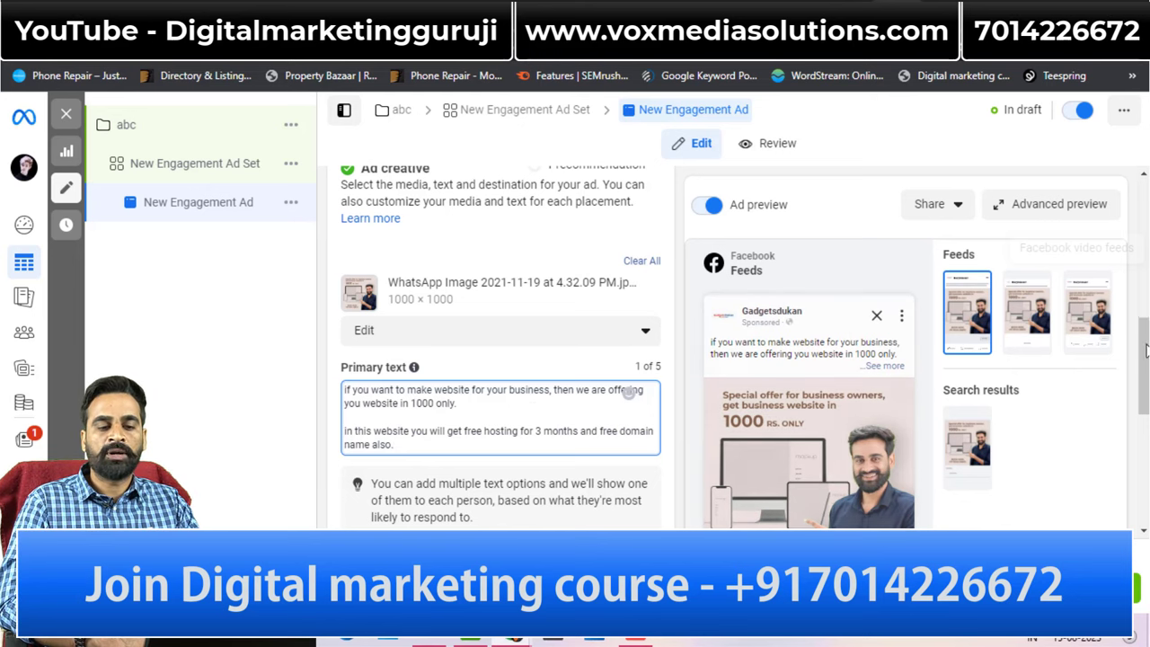
# Step: Review the ad's text options, tracking section and Facebook feed preview
pyautogui.scroll(-1, 1145, 377)
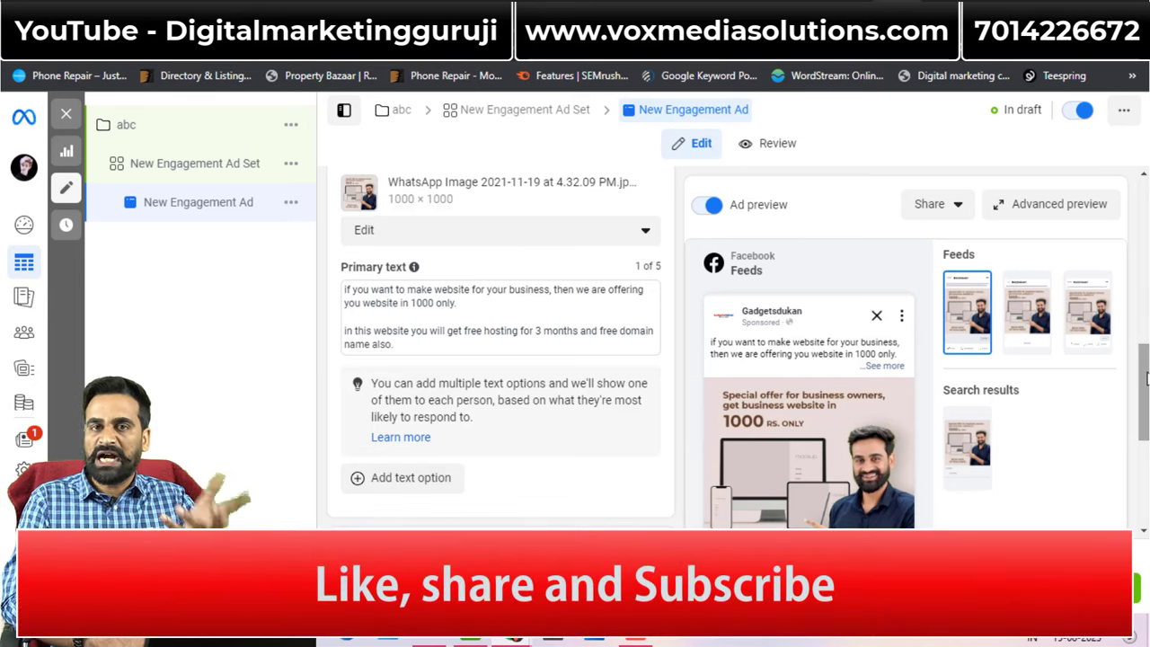
pyautogui.scroll(-3, 1145, 377)
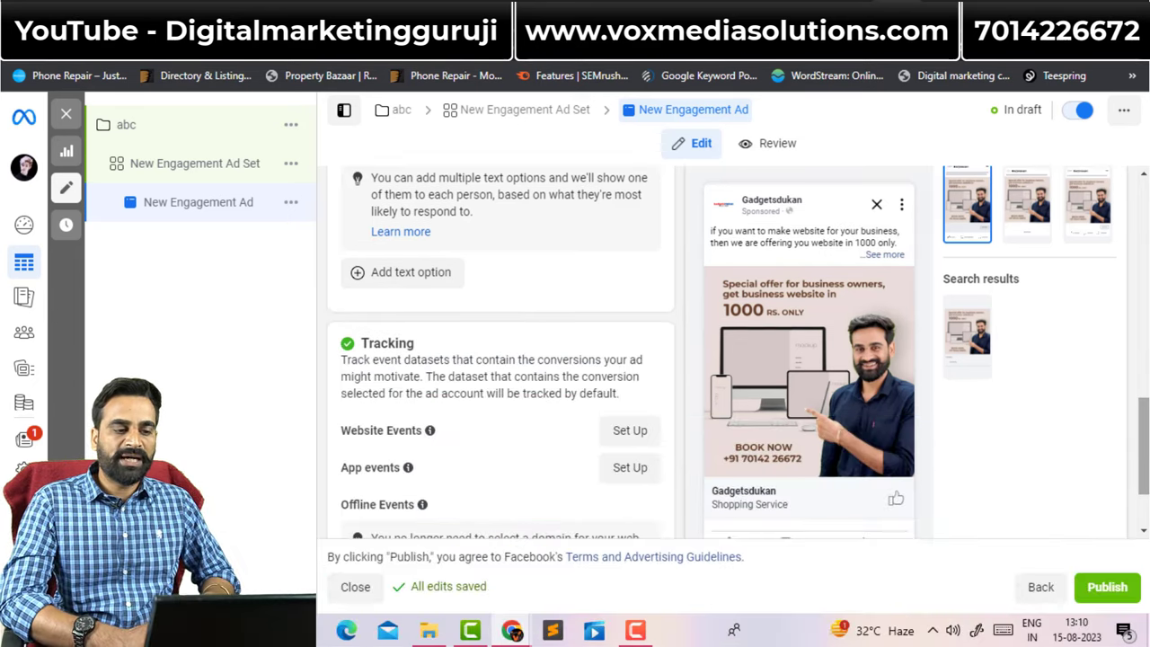
pyautogui.scroll(-1, 719, 360)
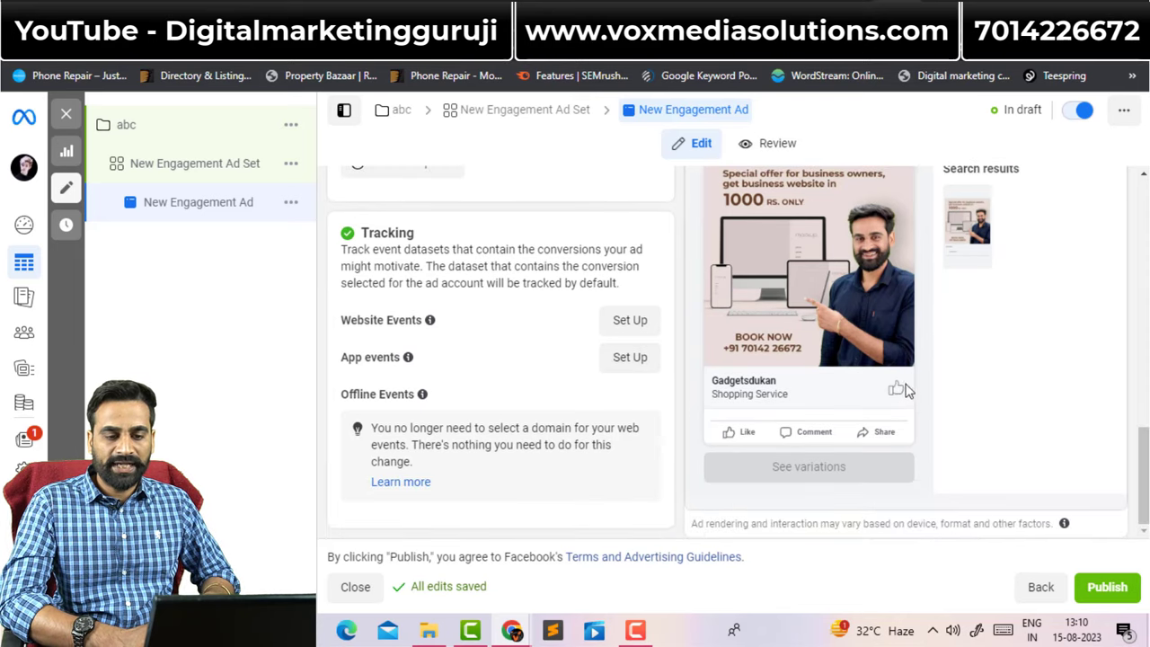
pyautogui.scroll(4, 1145, 378)
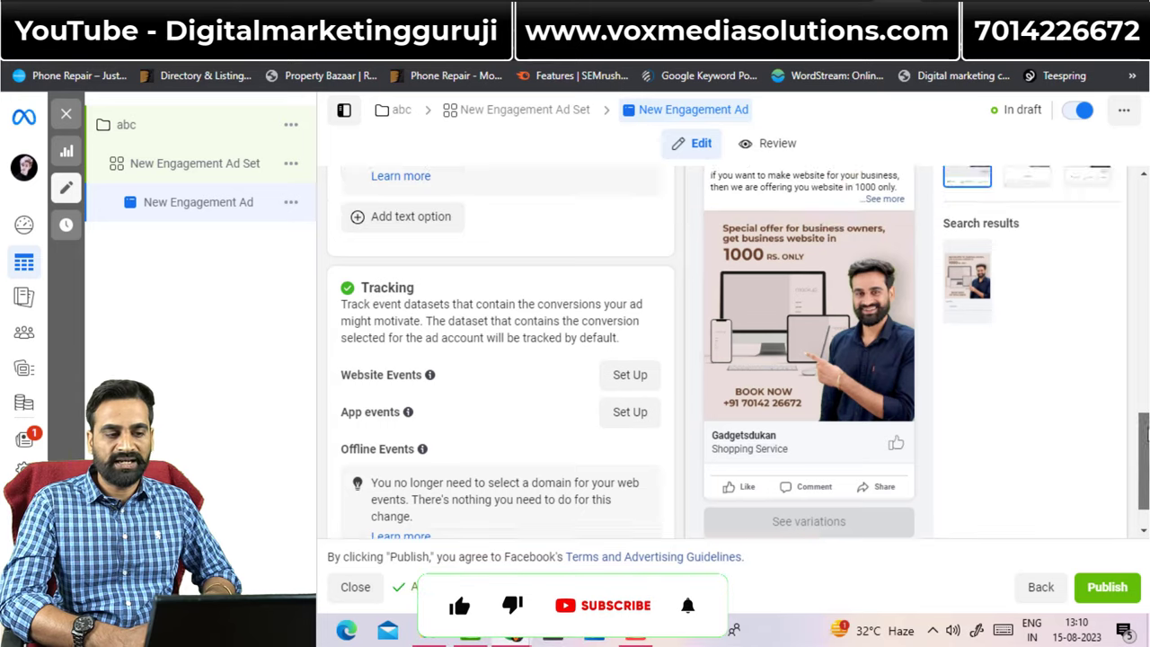
pyautogui.moveTo(1145, 377); pyautogui.dragTo(1145, 361)
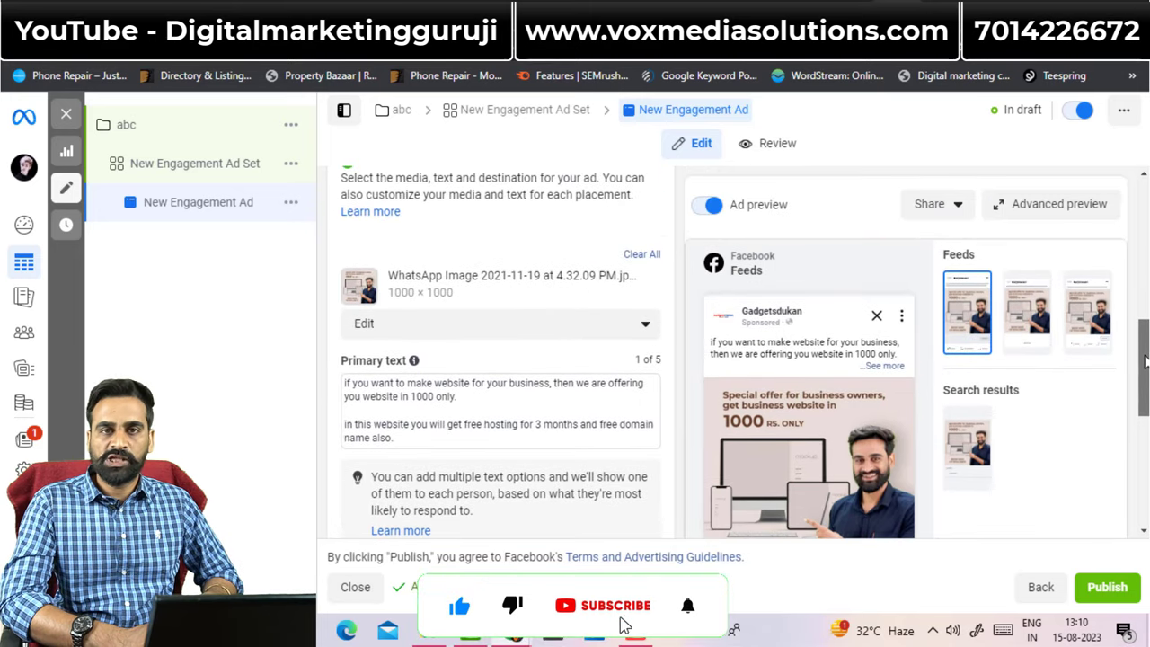
pyautogui.scroll(-4, 1145, 361)
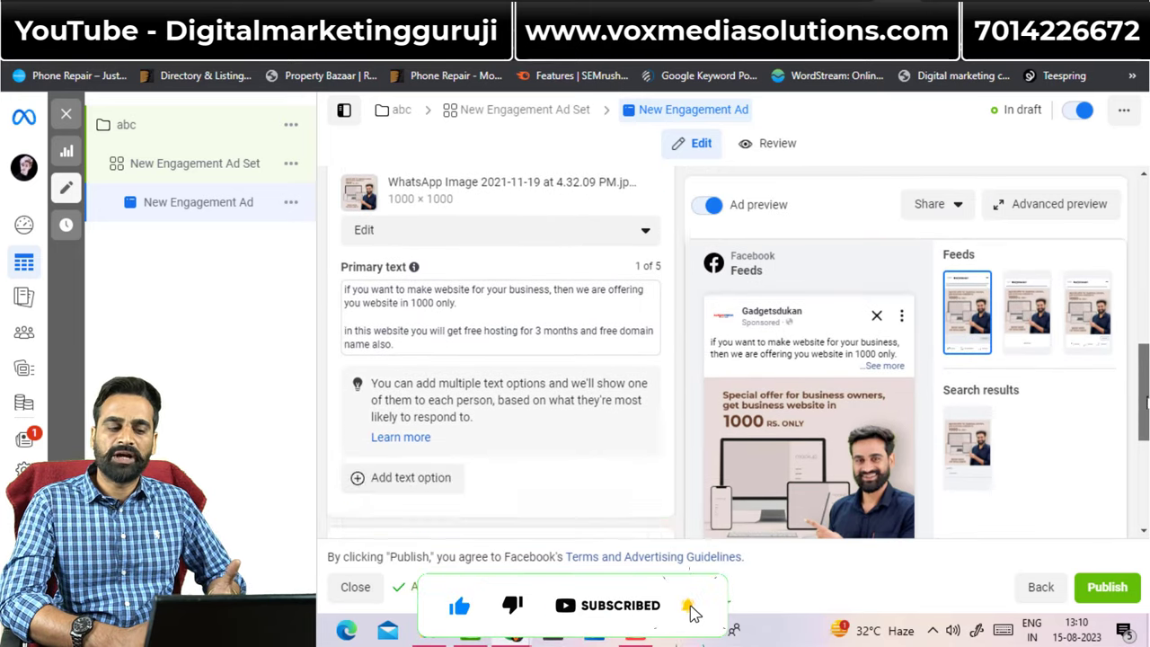
pyautogui.scroll(-1, 808, 351)
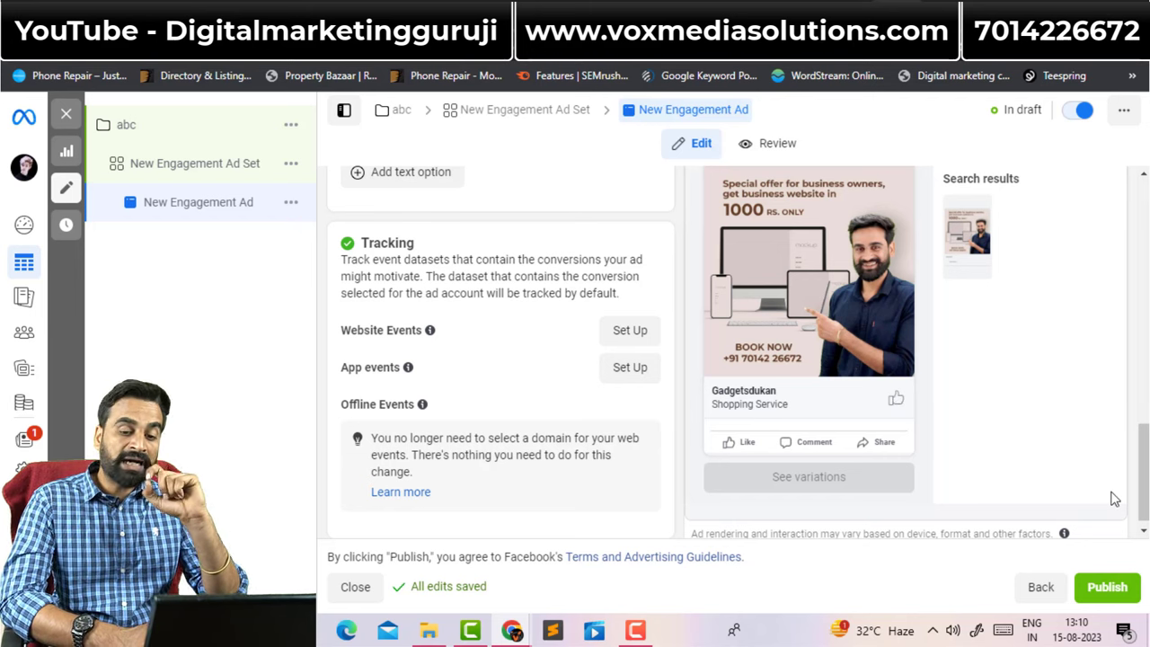
pyautogui.scroll(10, 526, 221)
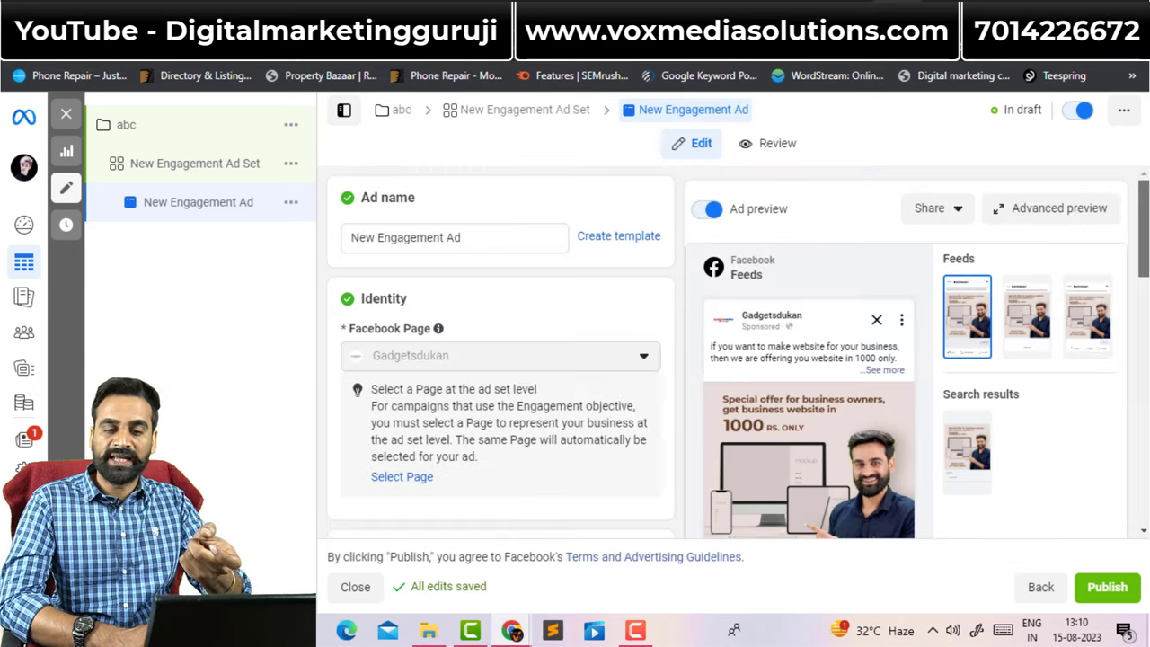
# Step: Change the New Engagement Ad Set's conversion location to Messaging apps and continue to its ad
pyautogui.click(228, 162)
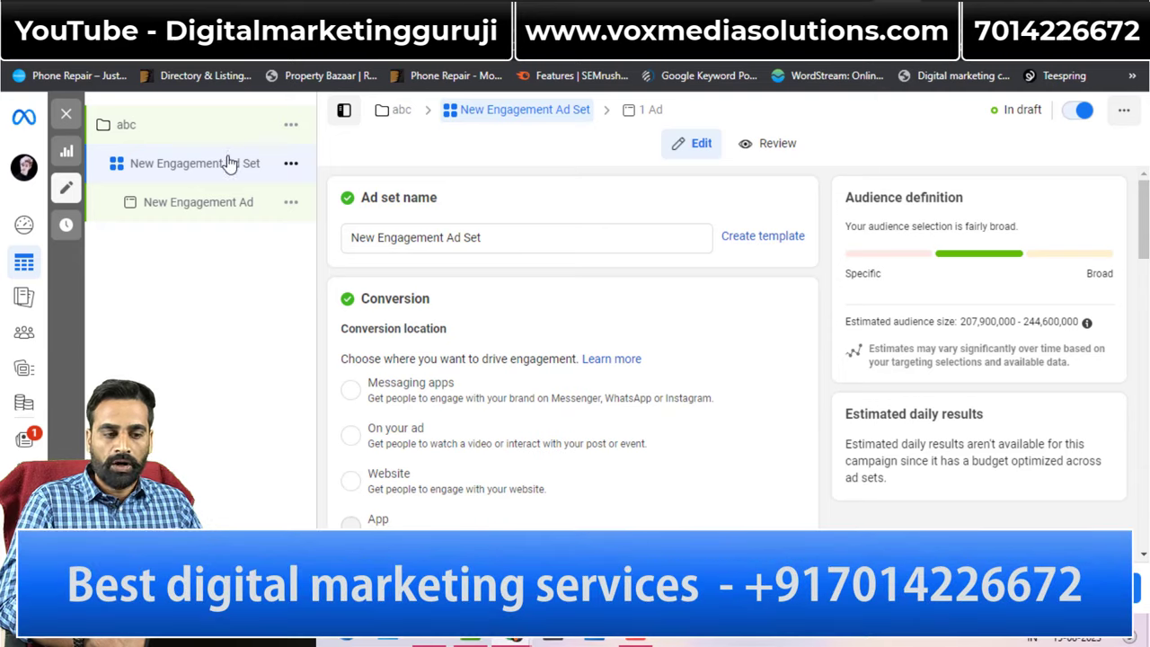
pyautogui.click(350, 392)
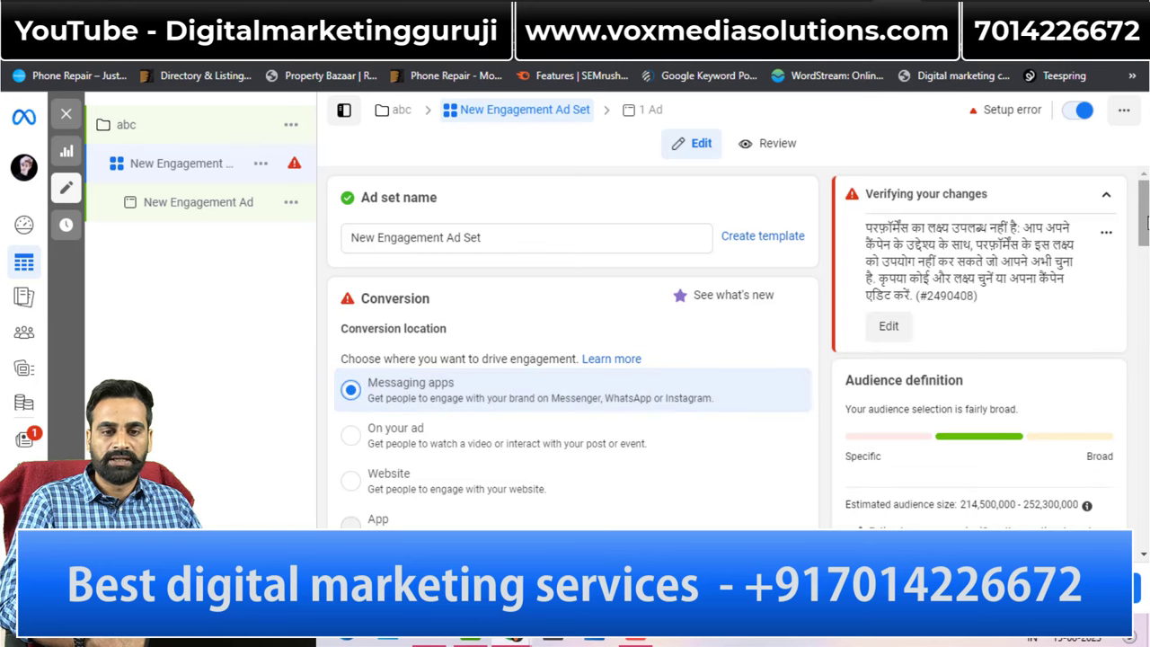
pyautogui.scroll(-10, 1146, 222)
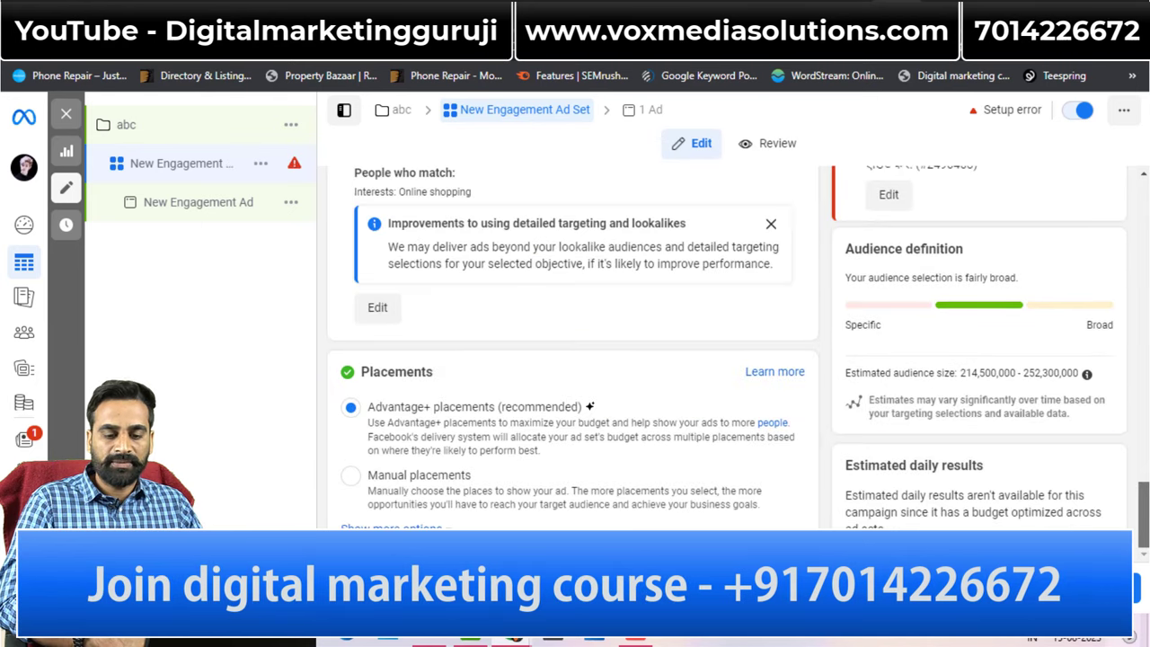
pyautogui.click(1136, 589)
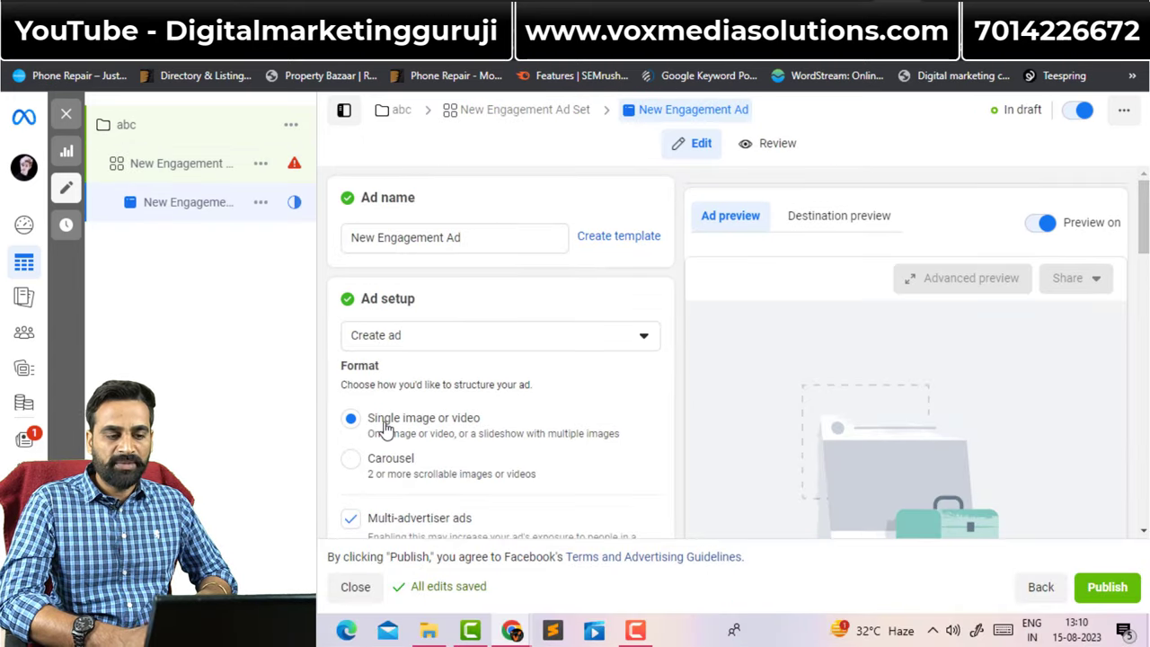
# Step: Add the 1000 × 1000 WhatsApp image from the account images as the messaging ad's media, accepting the Advantage+ creative optimizations
pyautogui.scroll(-3, 384, 429)
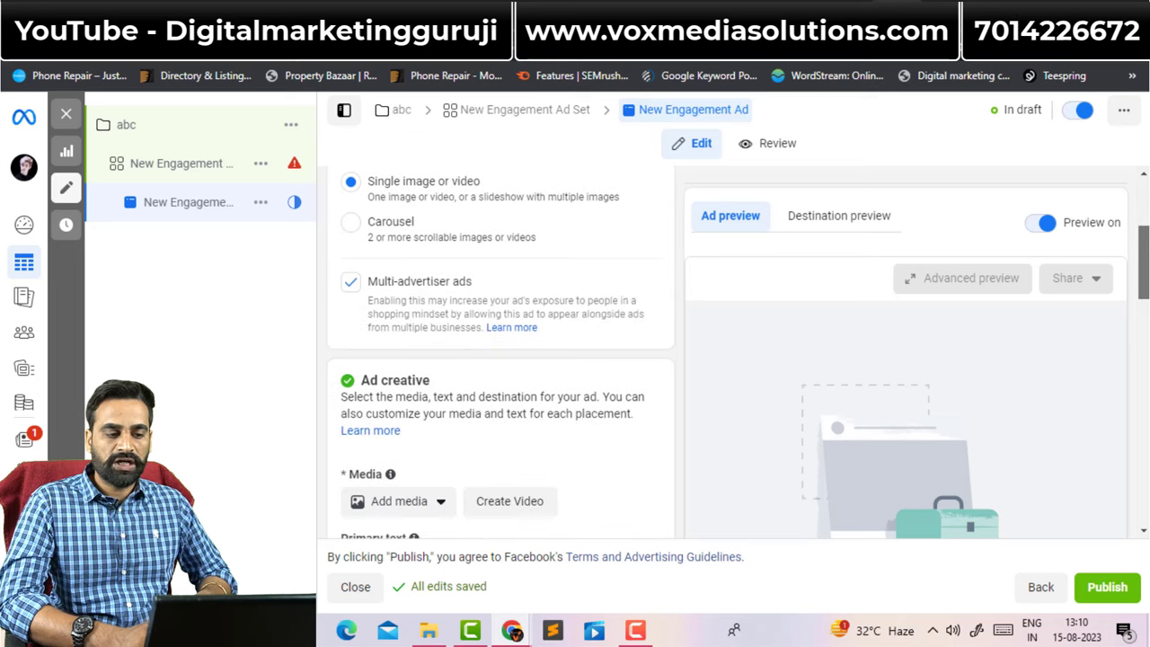
pyautogui.scroll(-2, 502, 377)
pyautogui.click(374, 336)
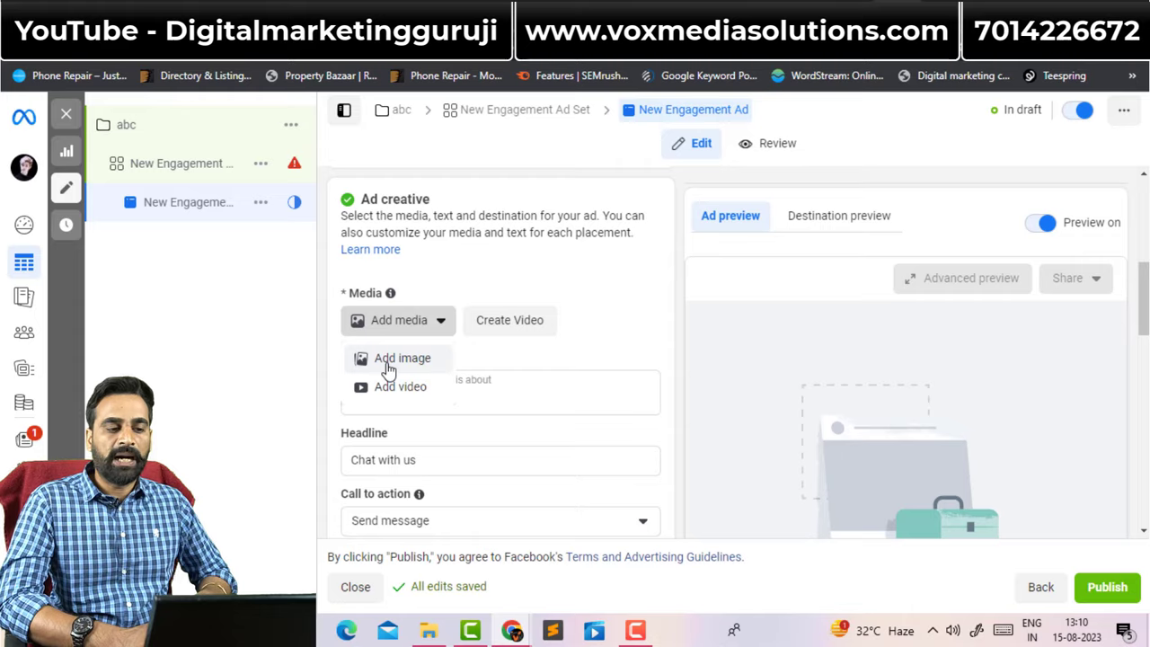
pyautogui.click(388, 361)
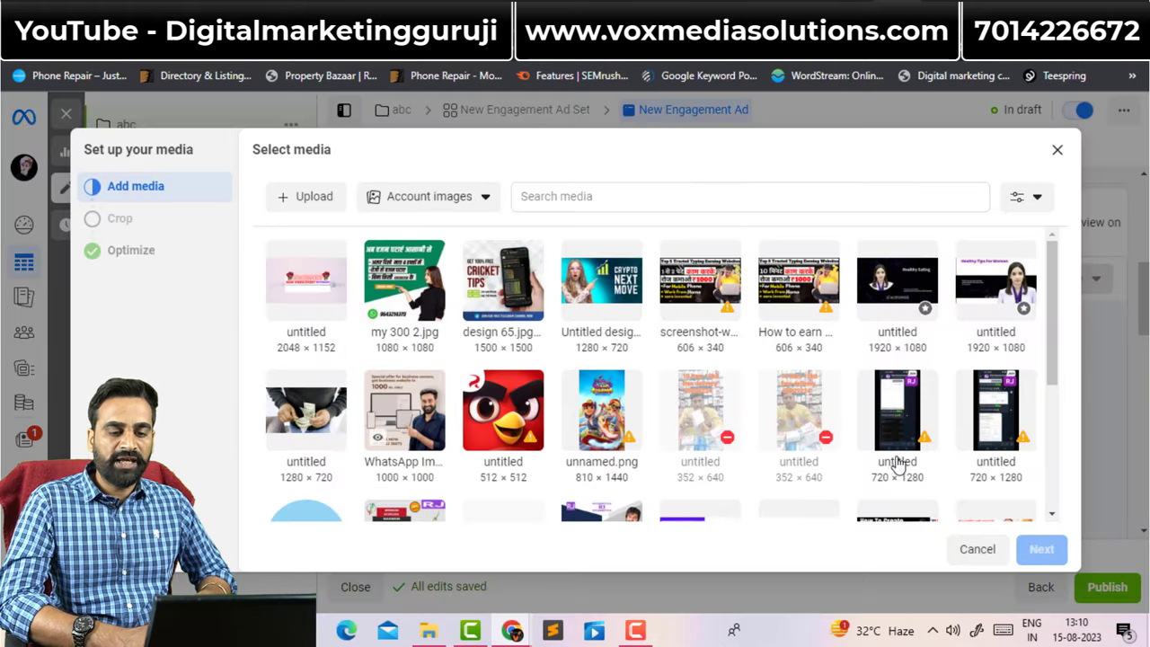
pyautogui.click(404, 409)
pyautogui.click(1041, 548)
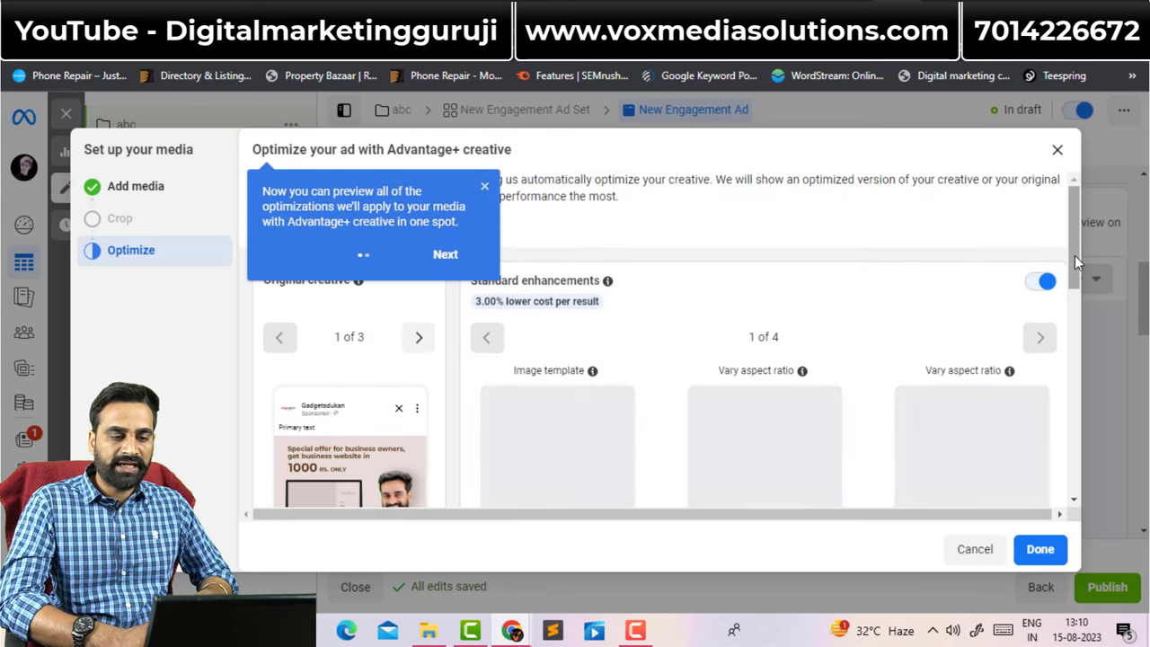
pyautogui.click(1033, 550)
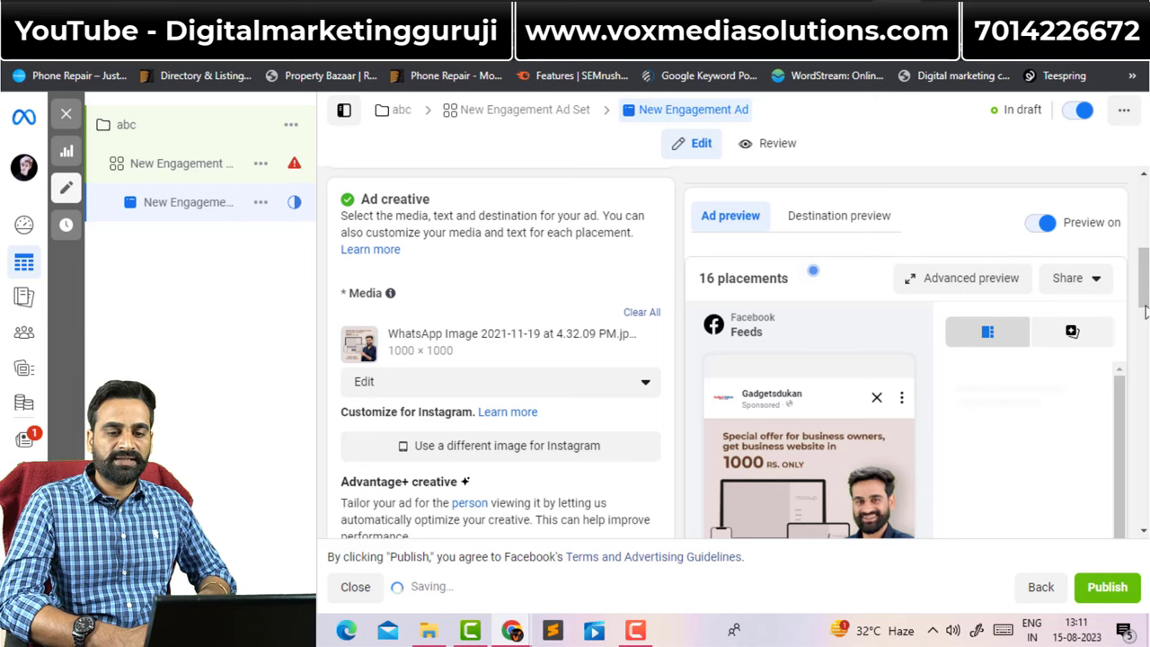
# Step: Examine the messaging ad's headline, call-to-action choices, message template, tracking and URL parameter settings
pyautogui.scroll(-1, 1144, 285)
pyautogui.moveTo(1144, 285); pyautogui.dragTo(1144, 382)
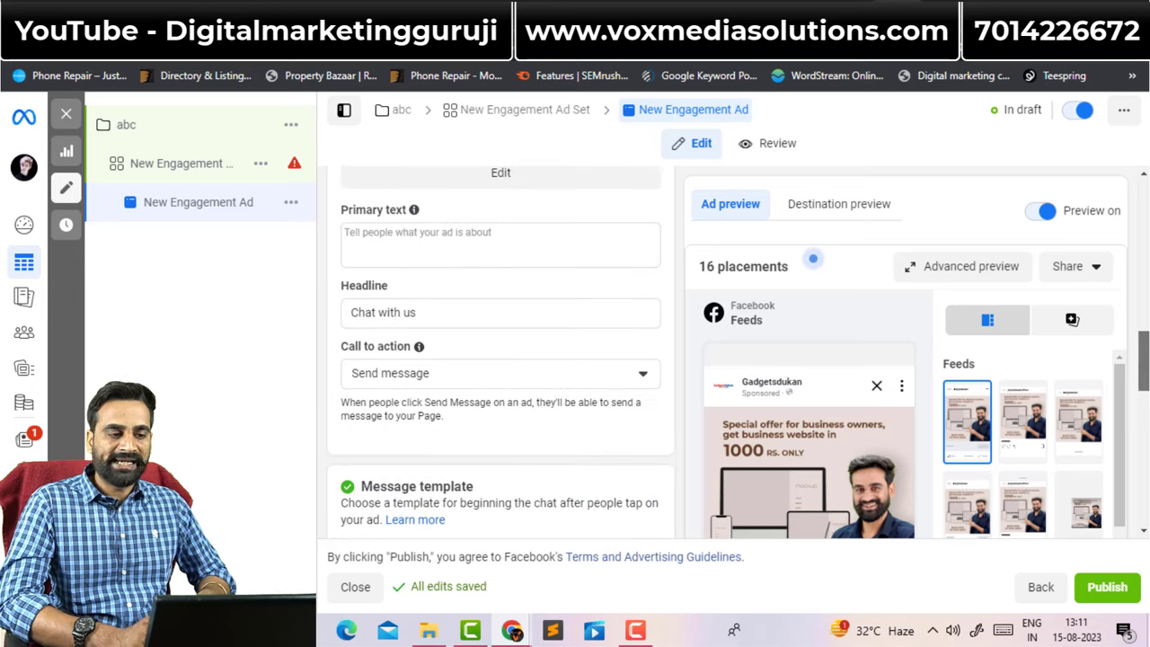
pyautogui.click(372, 311)
pyautogui.tripleClick(380, 310)
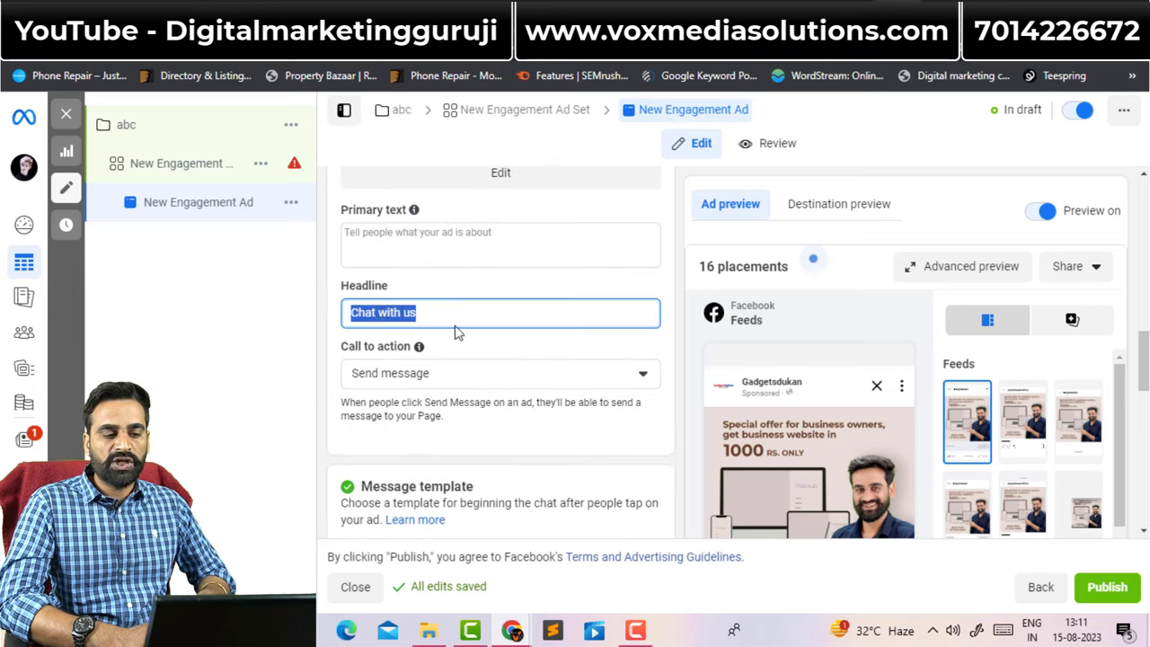
pyautogui.click(493, 344)
pyautogui.click(490, 376)
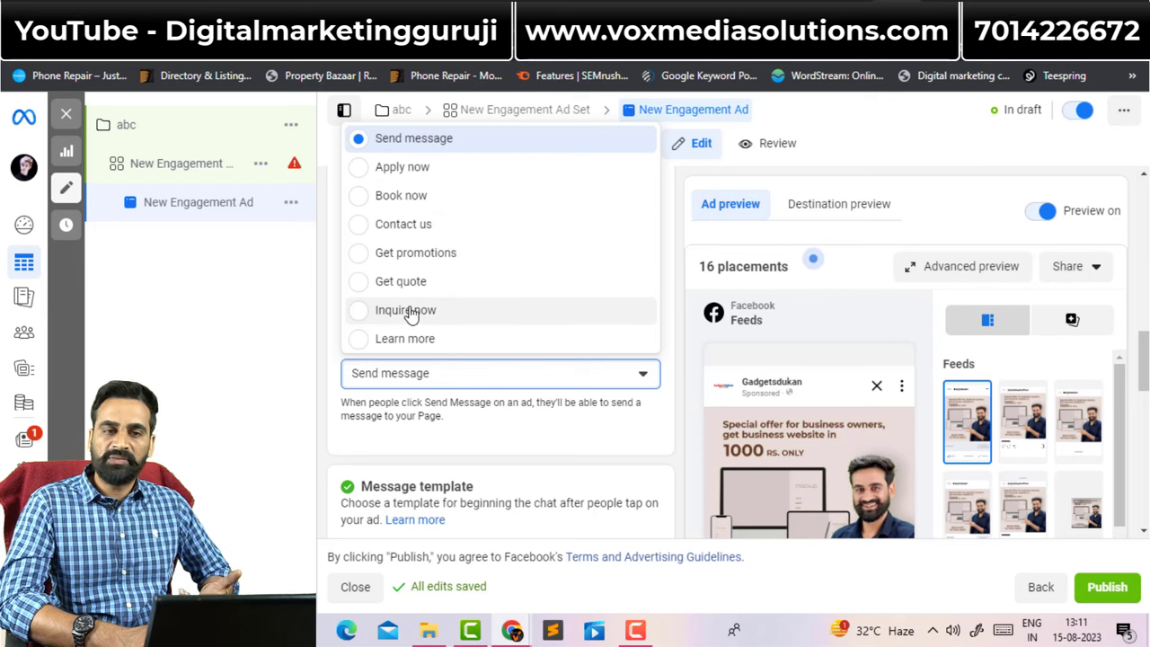
pyautogui.press('Escape')
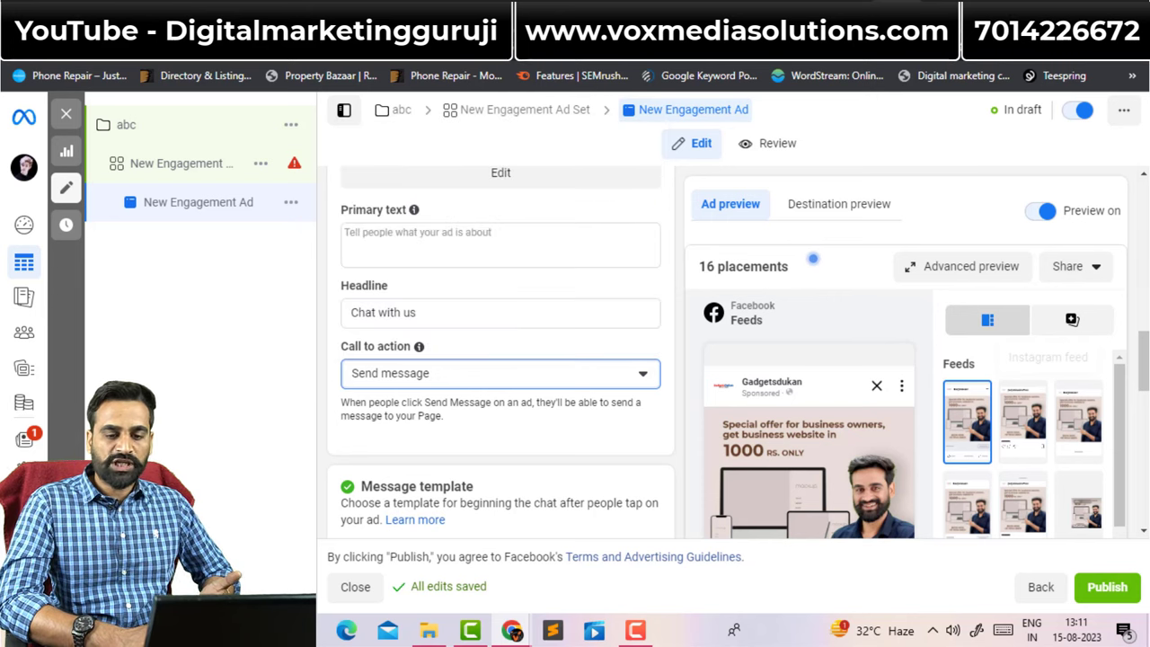
pyautogui.scroll(-5, 813, 259)
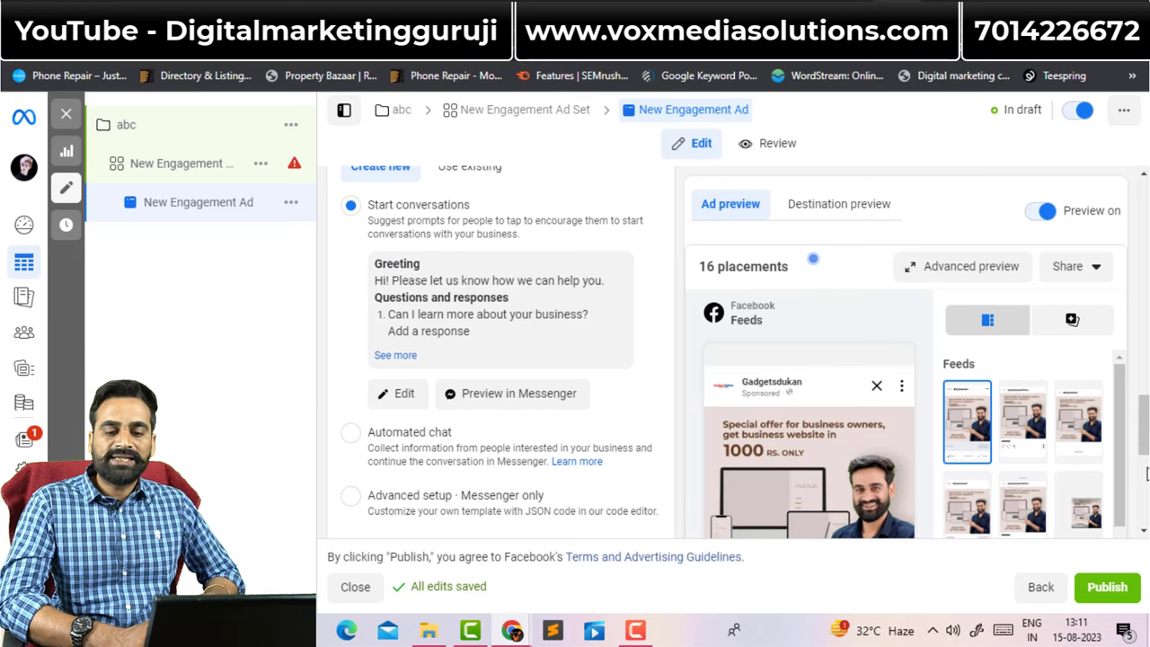
pyautogui.moveTo(1144, 440); pyautogui.dragTo(1145, 504)
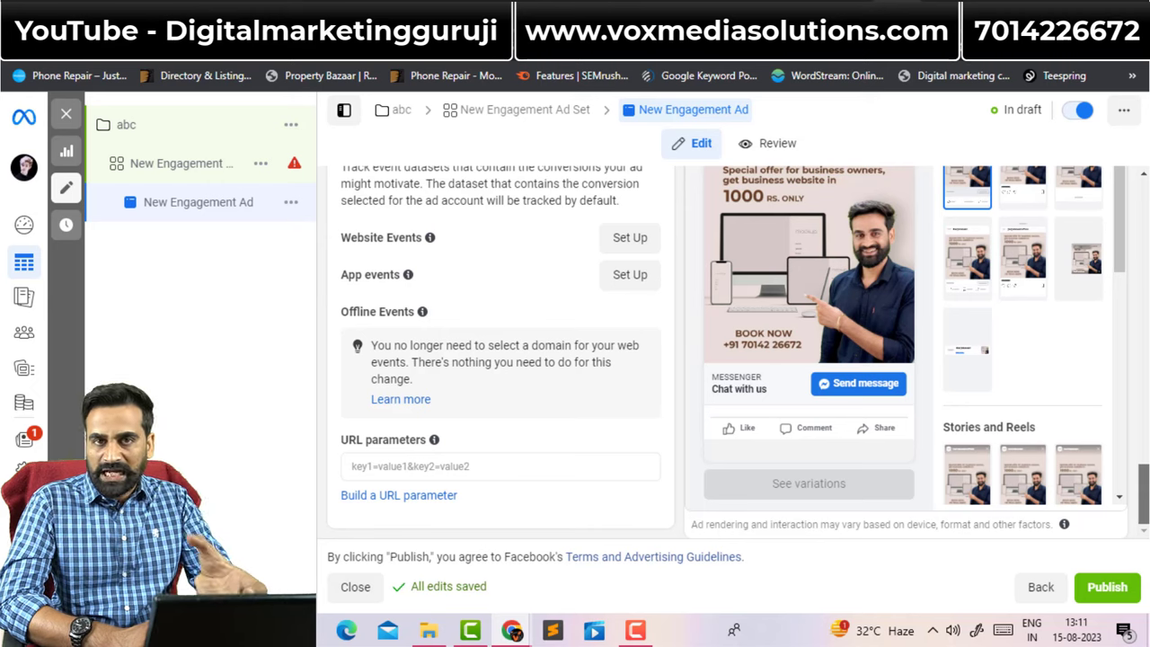